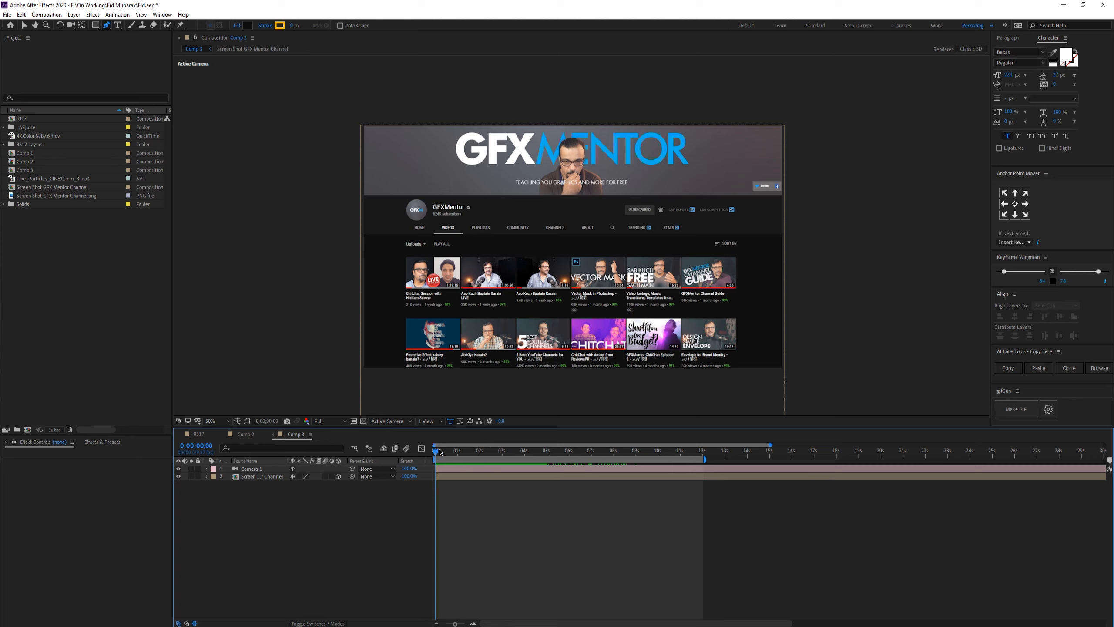
Step: Play and scrub through the existing scrolling channel preview in Comp 3
key(space)
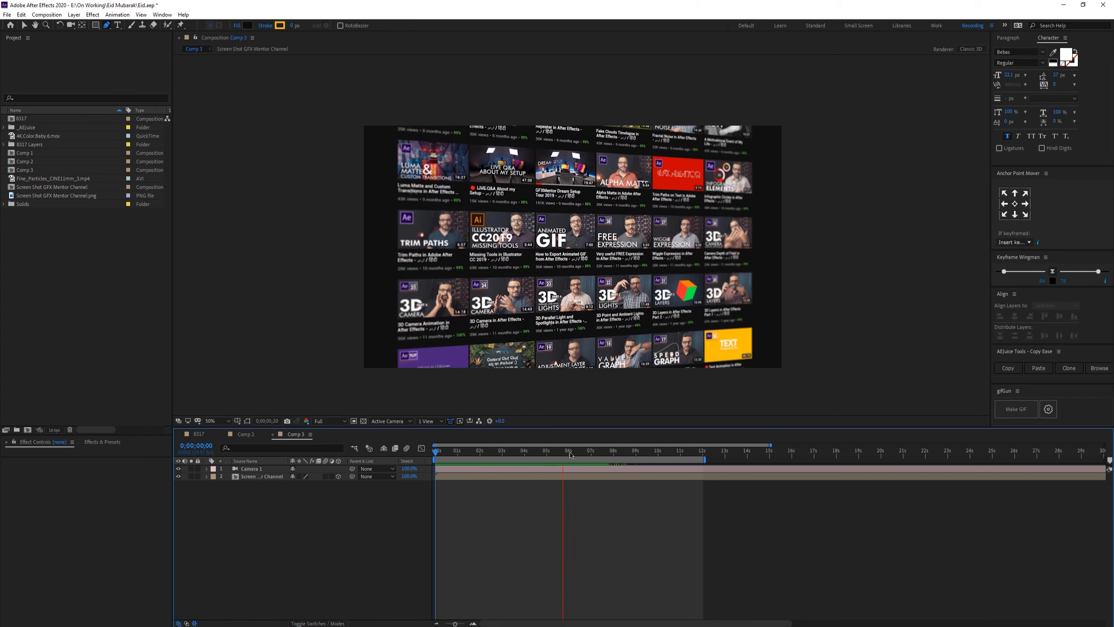
key(space)
key(space)
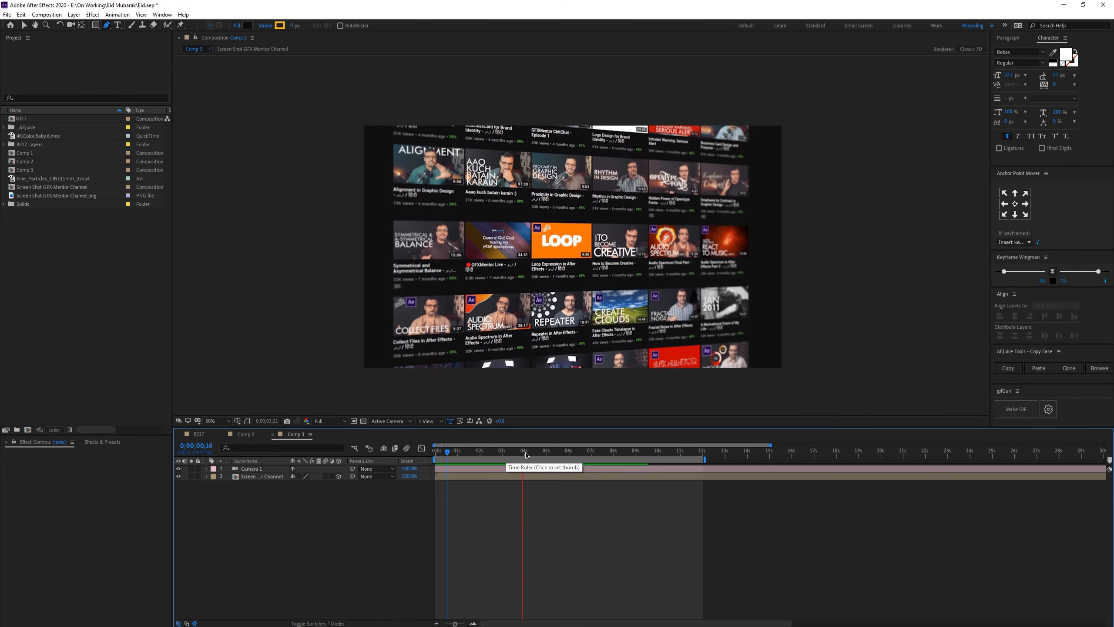
click(526, 453)
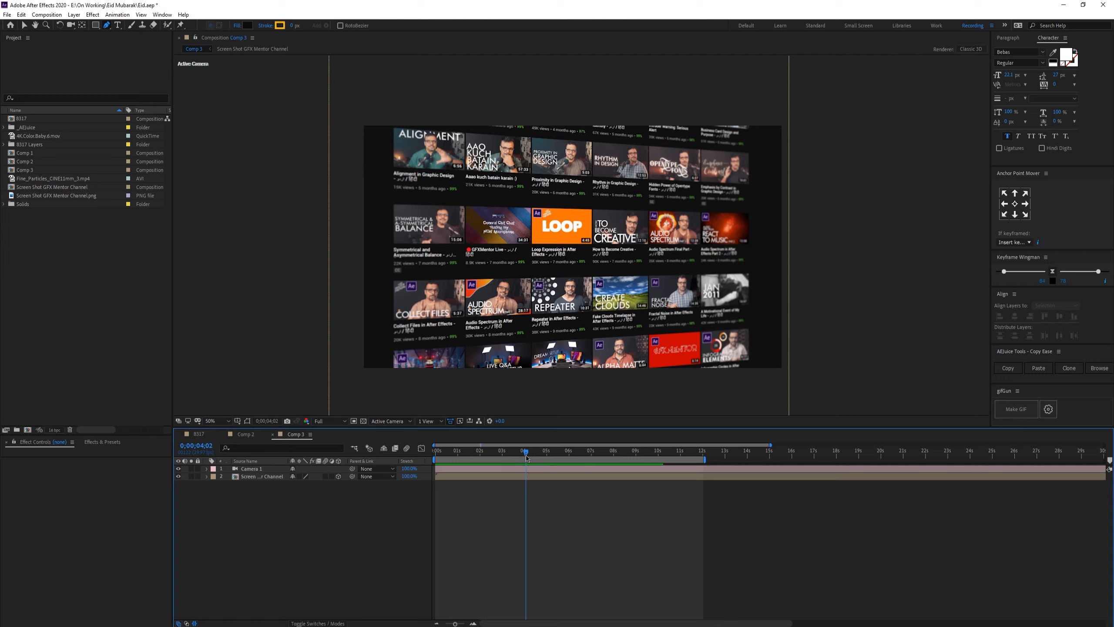
drag(523, 451, 594, 452)
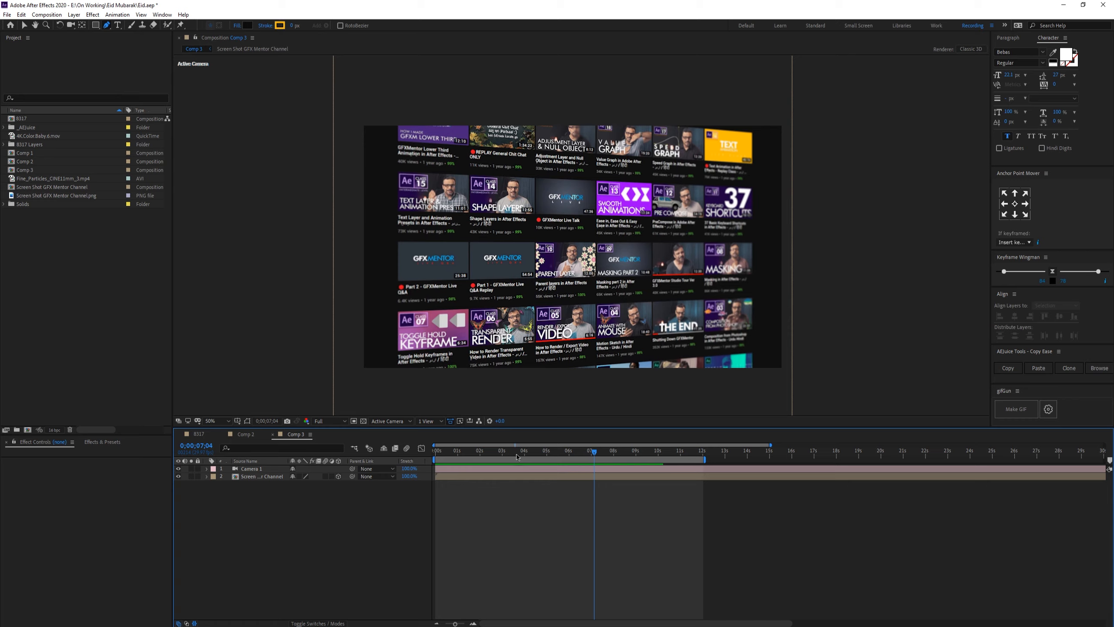
drag(516, 454, 434, 451)
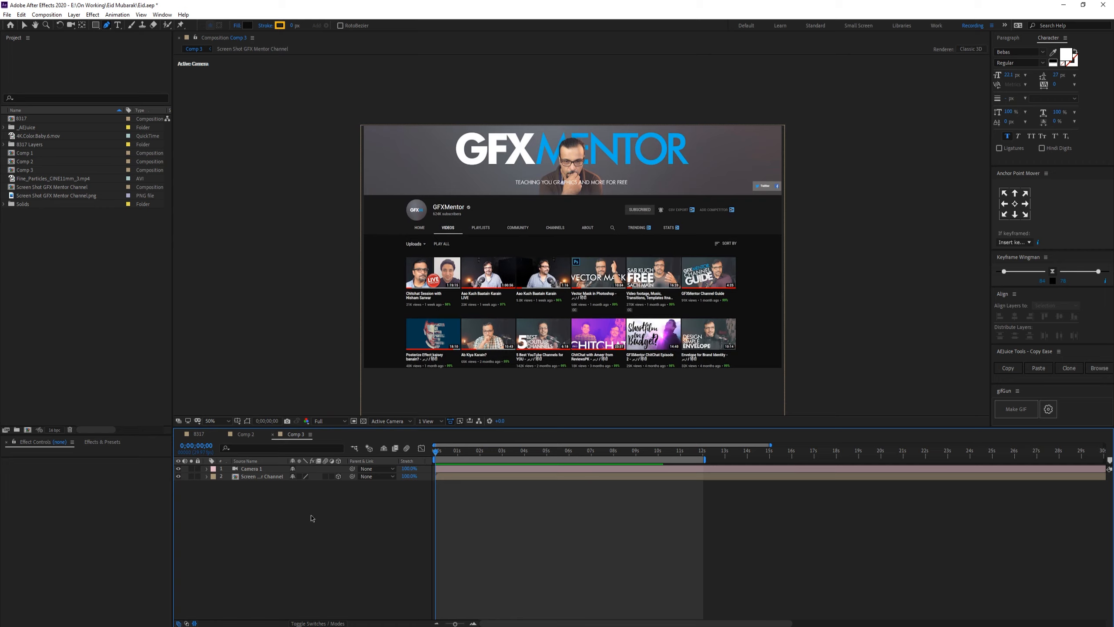
Step: Create a new composition with a frame rate of 60 fps
click(116, 281)
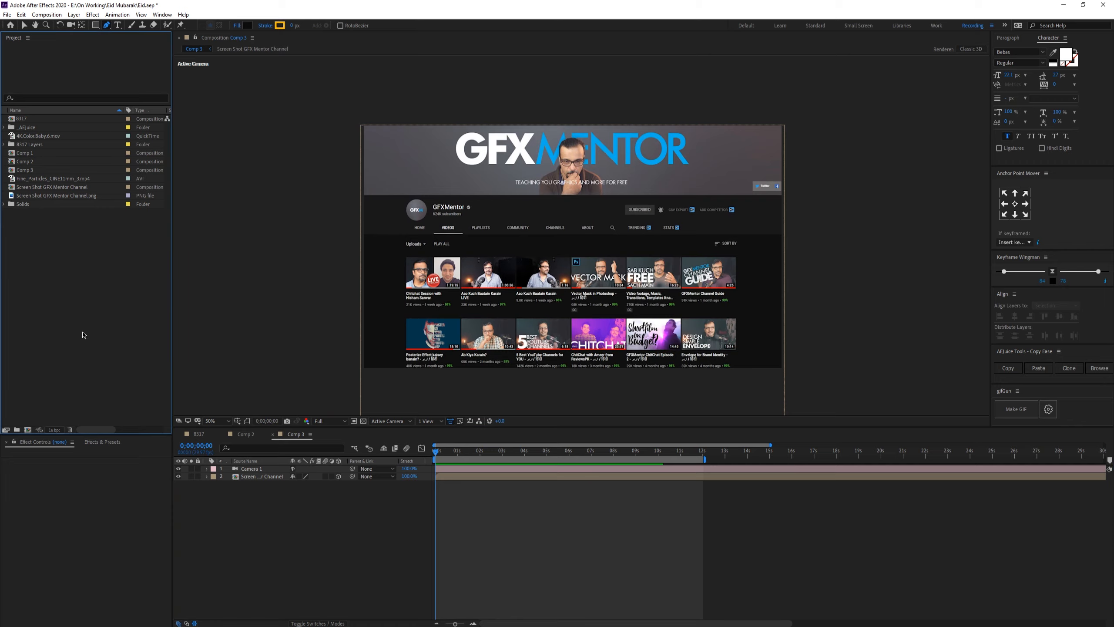
click(27, 430)
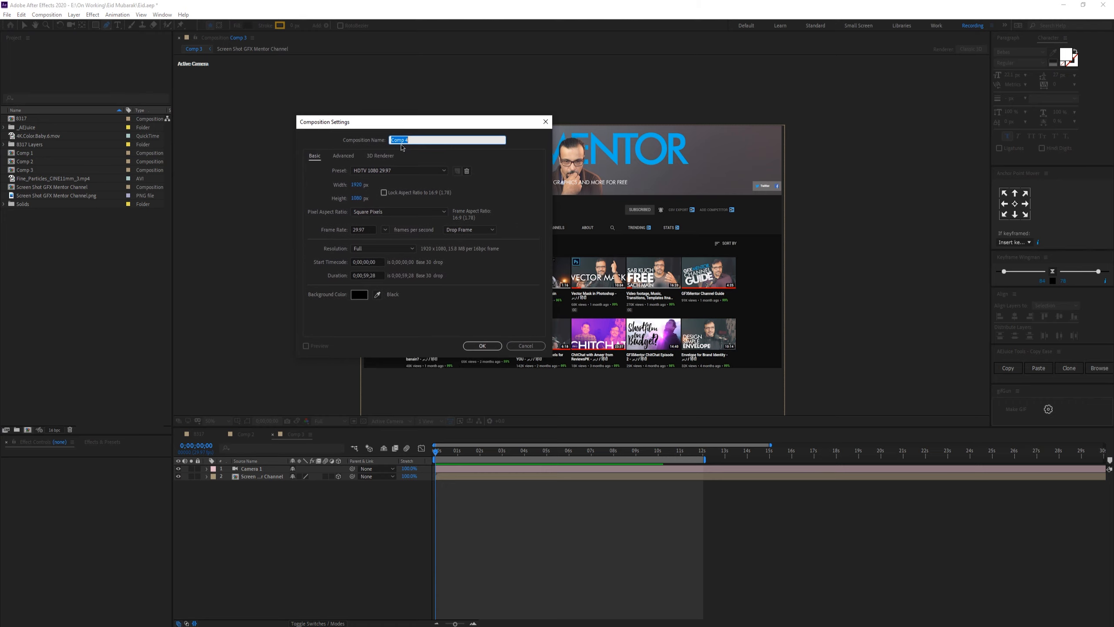
click(372, 275)
click(384, 230)
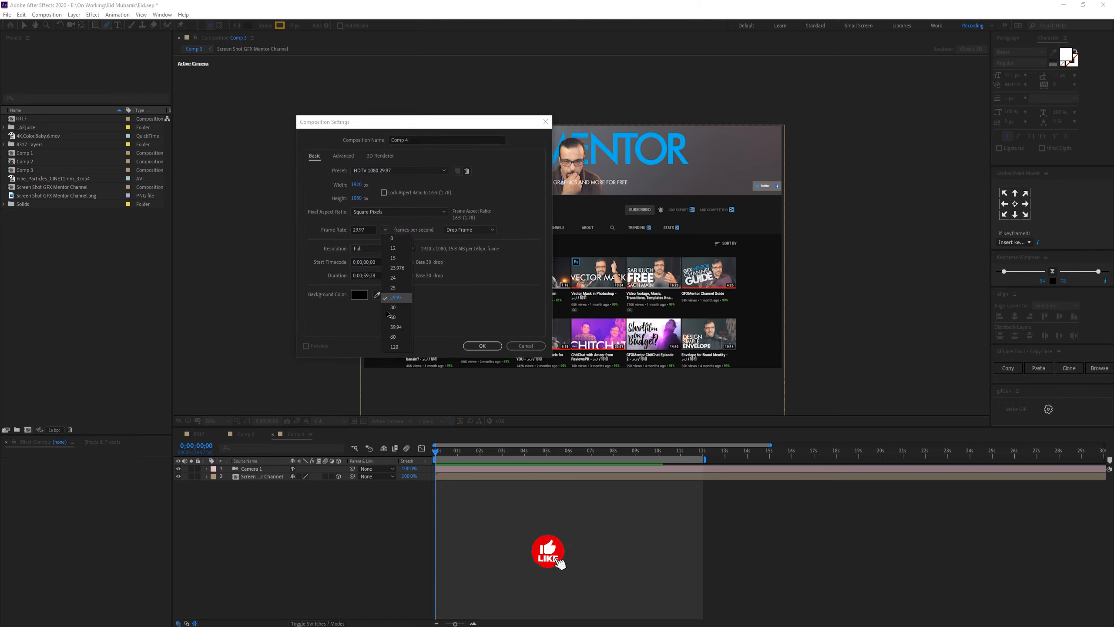
click(393, 338)
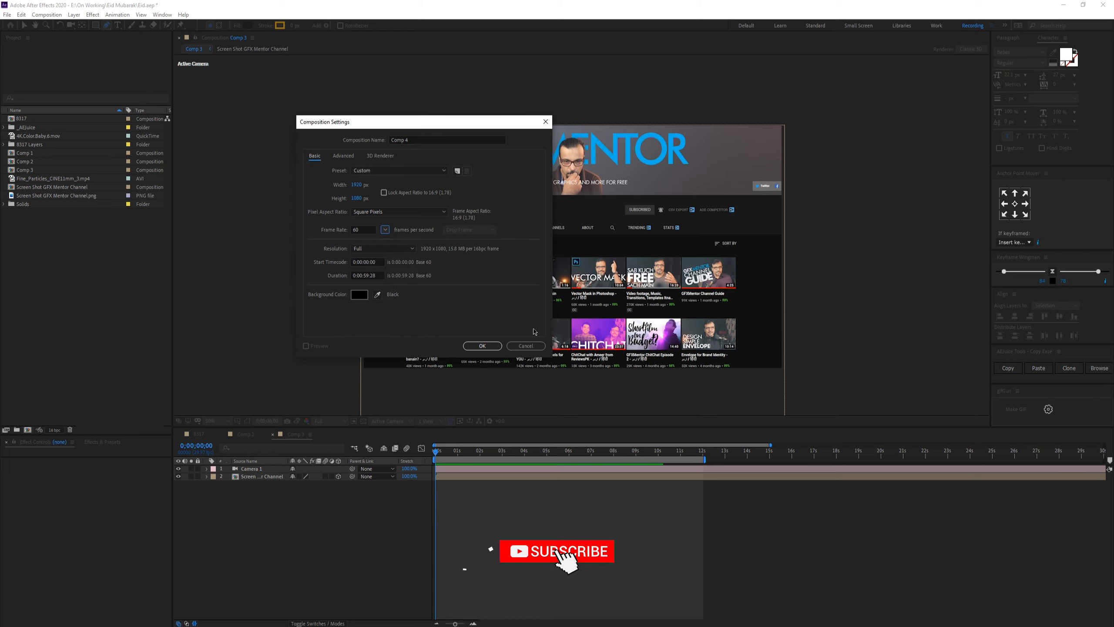
click(495, 348)
Step: Switch to Firefox and try capturing a region of the Google page with Take a Screenshot
click(1063, 4)
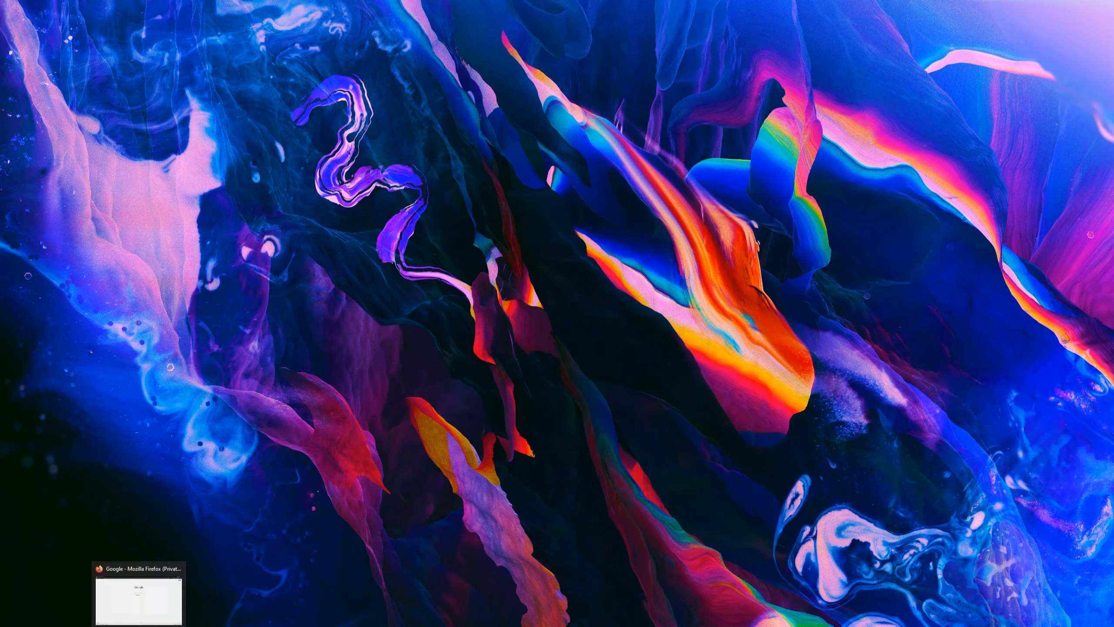
click(140, 623)
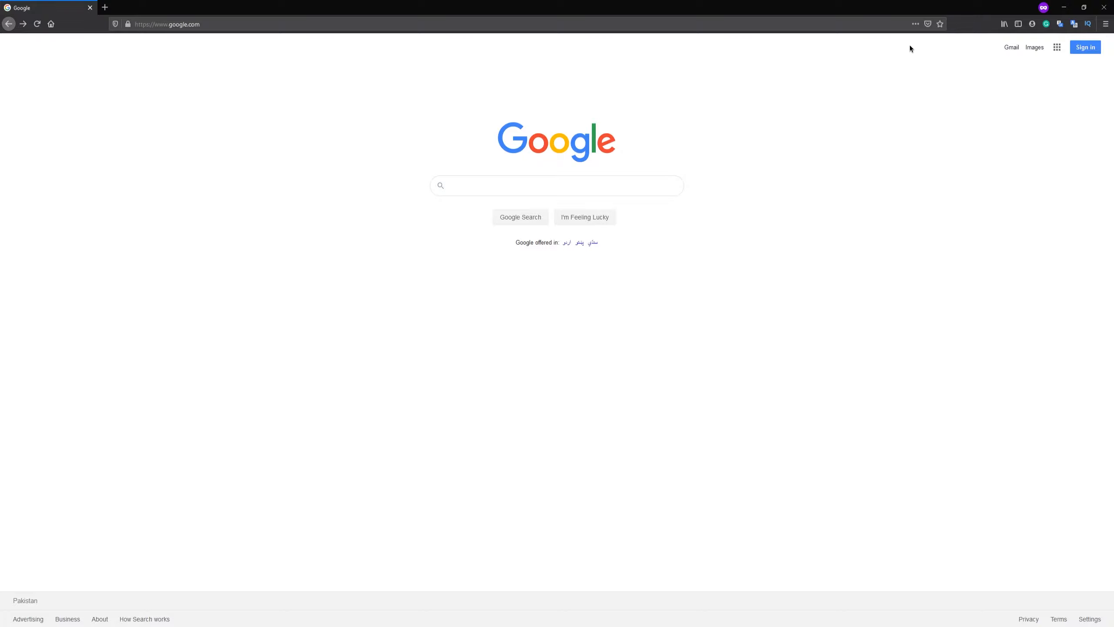
click(915, 24)
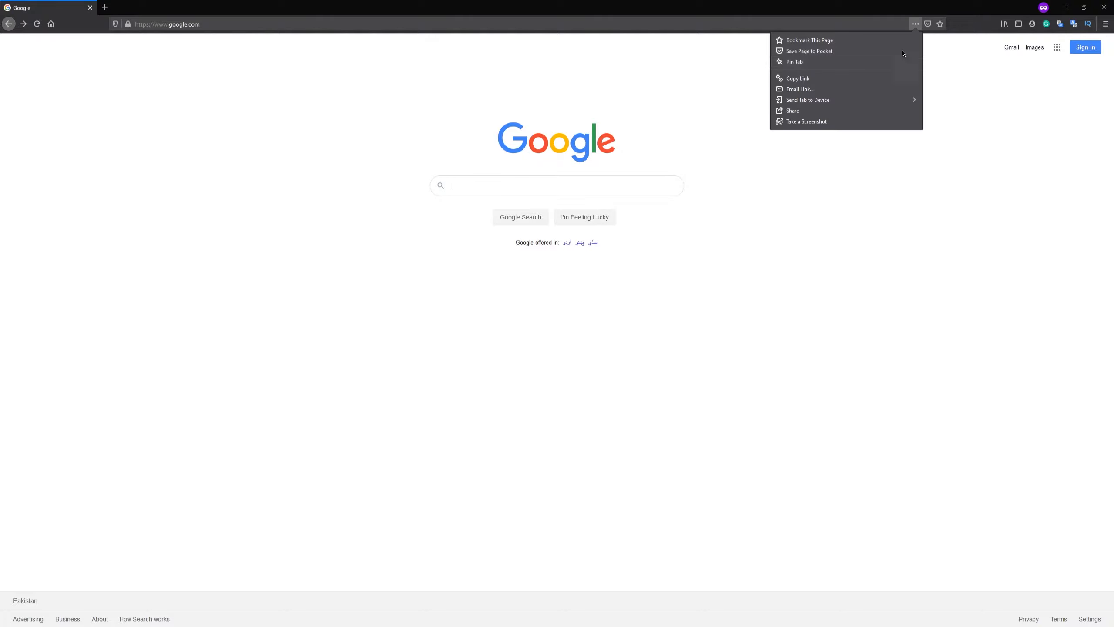
click(803, 132)
click(915, 23)
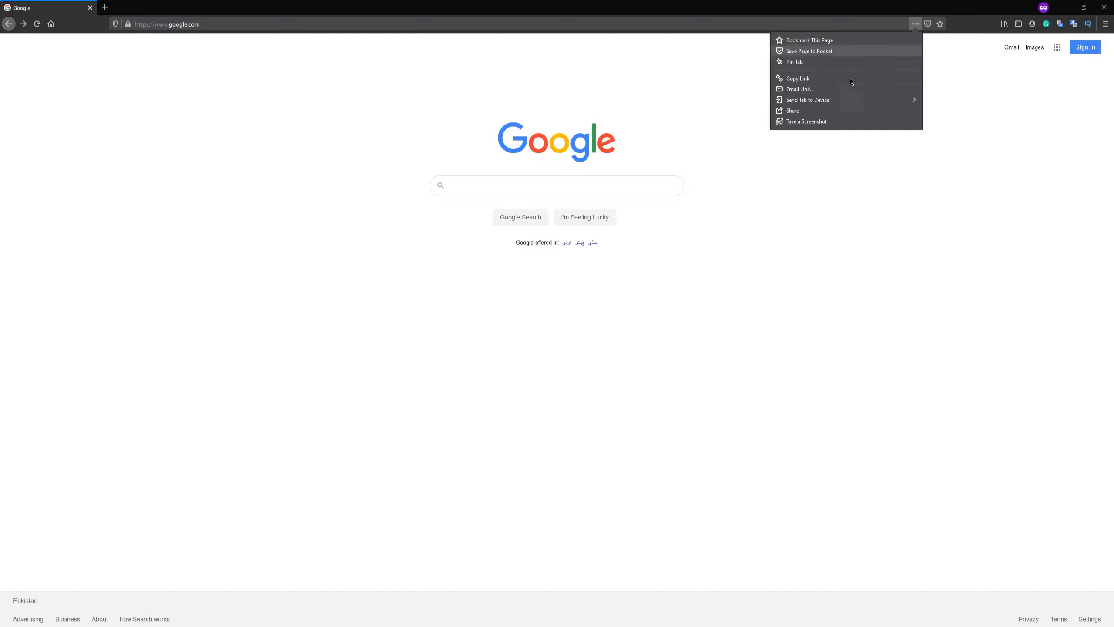
click(802, 121)
drag(347, 101, 829, 358)
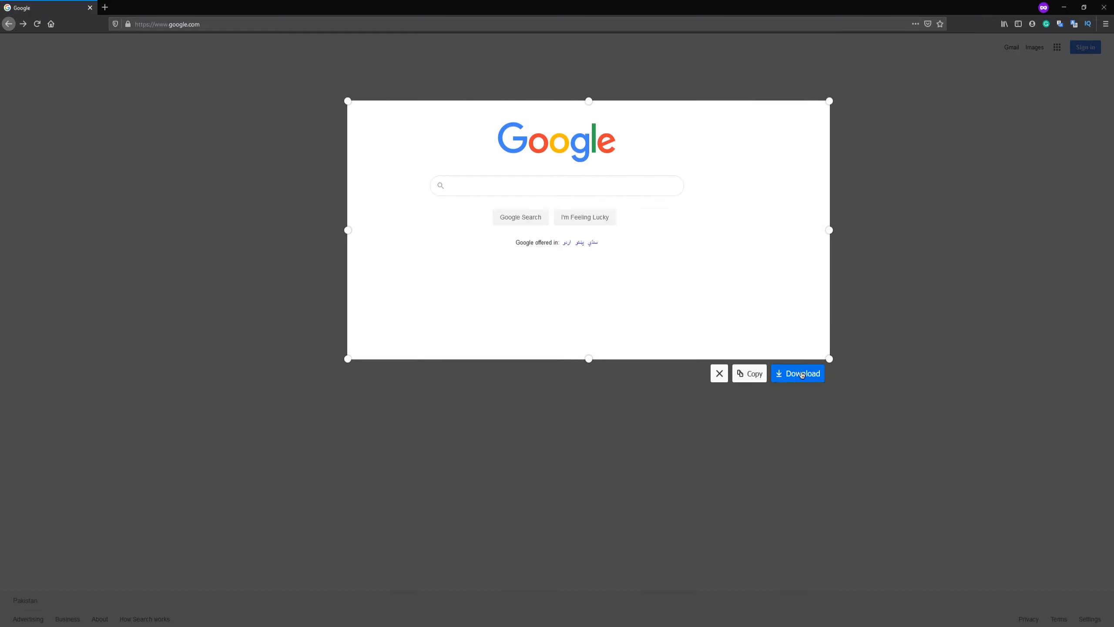
click(720, 373)
drag(348, 87, 835, 355)
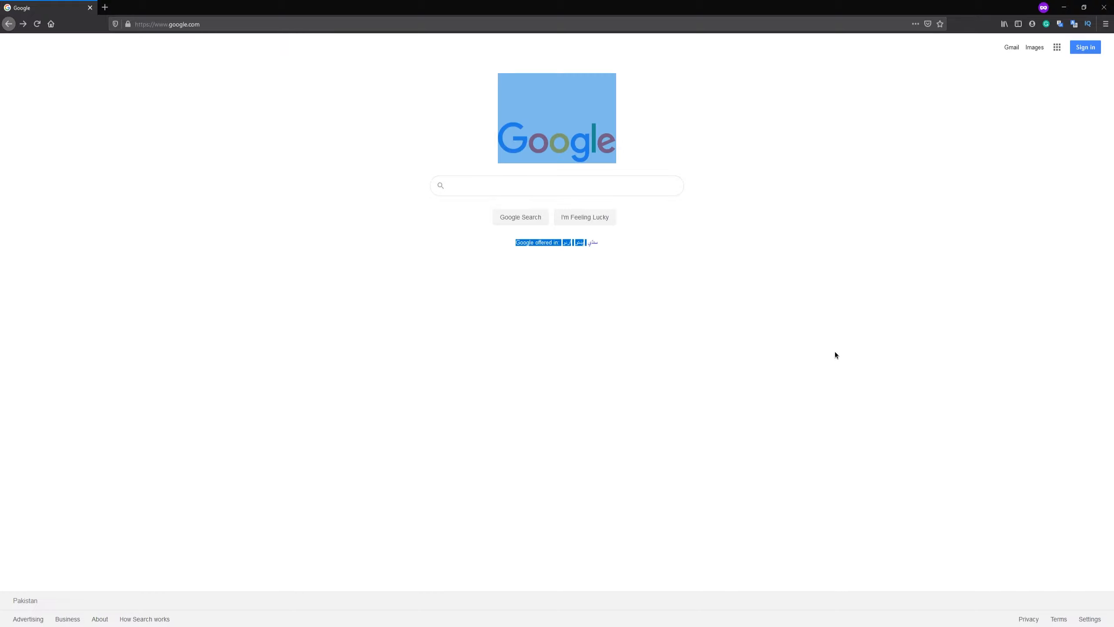
click(683, 226)
Step: Try selecting and resizing a screenshot region on the Google page
click(916, 23)
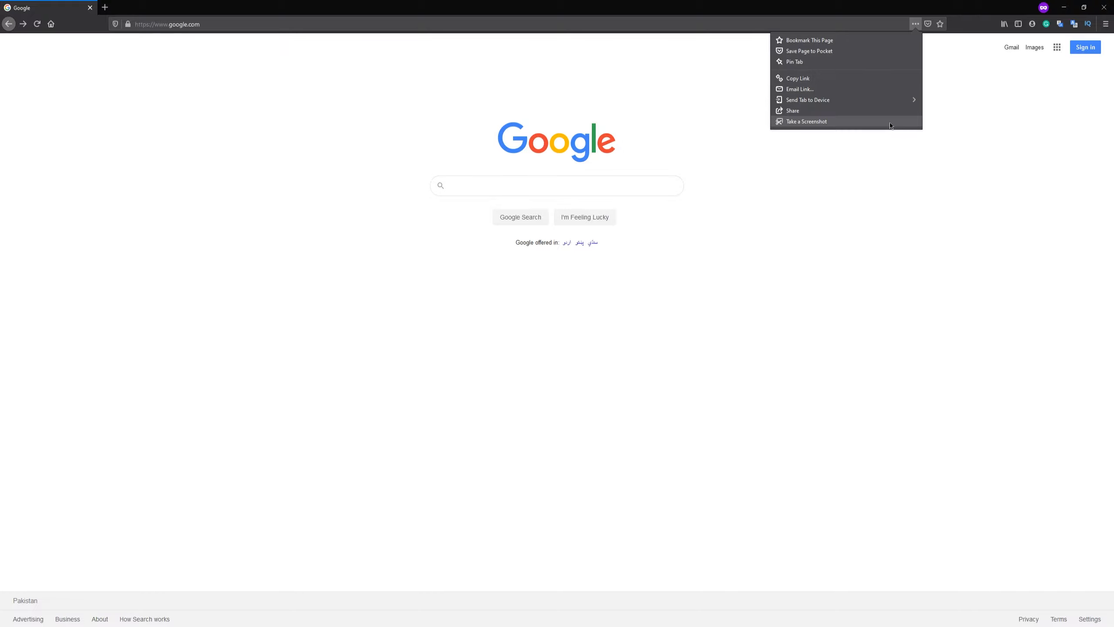
click(802, 120)
drag(370, 75, 802, 341)
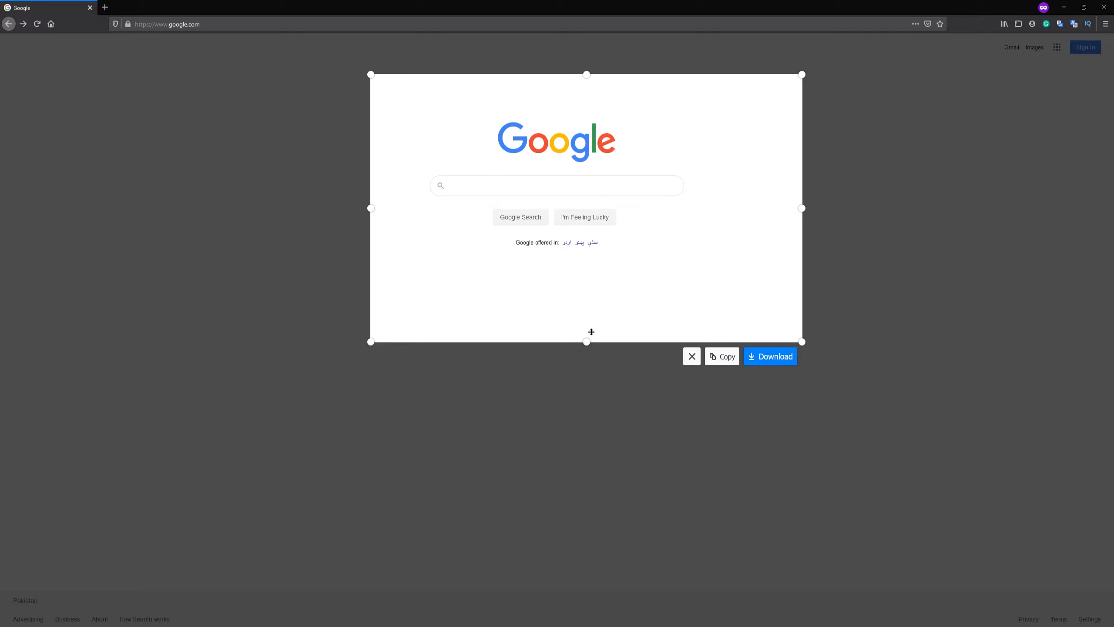
drag(588, 345, 591, 459)
click(896, 242)
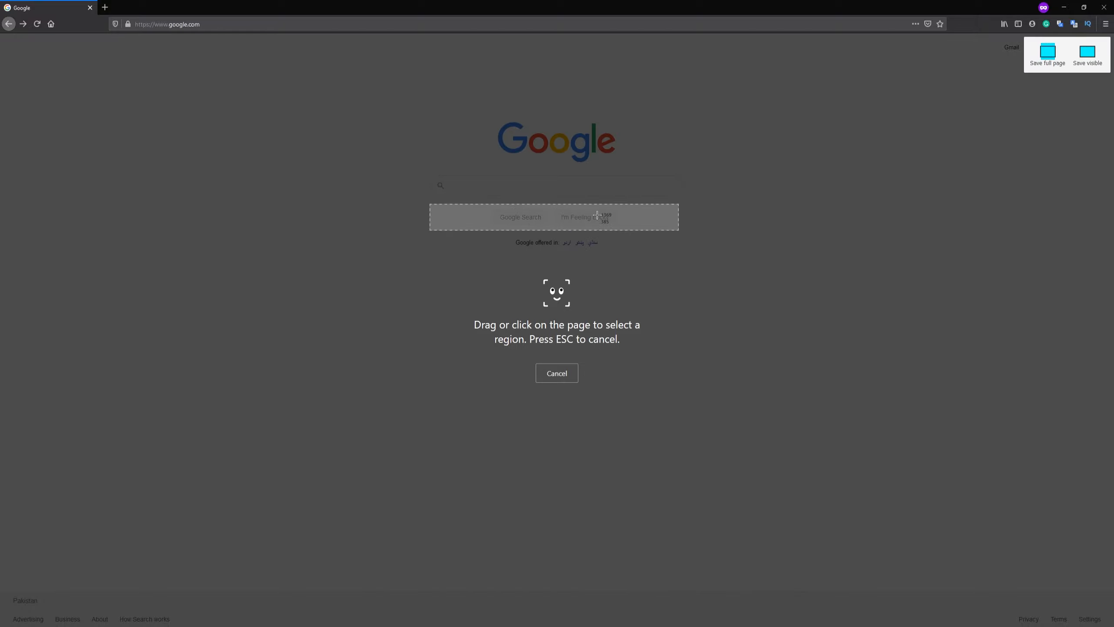
key(Escape)
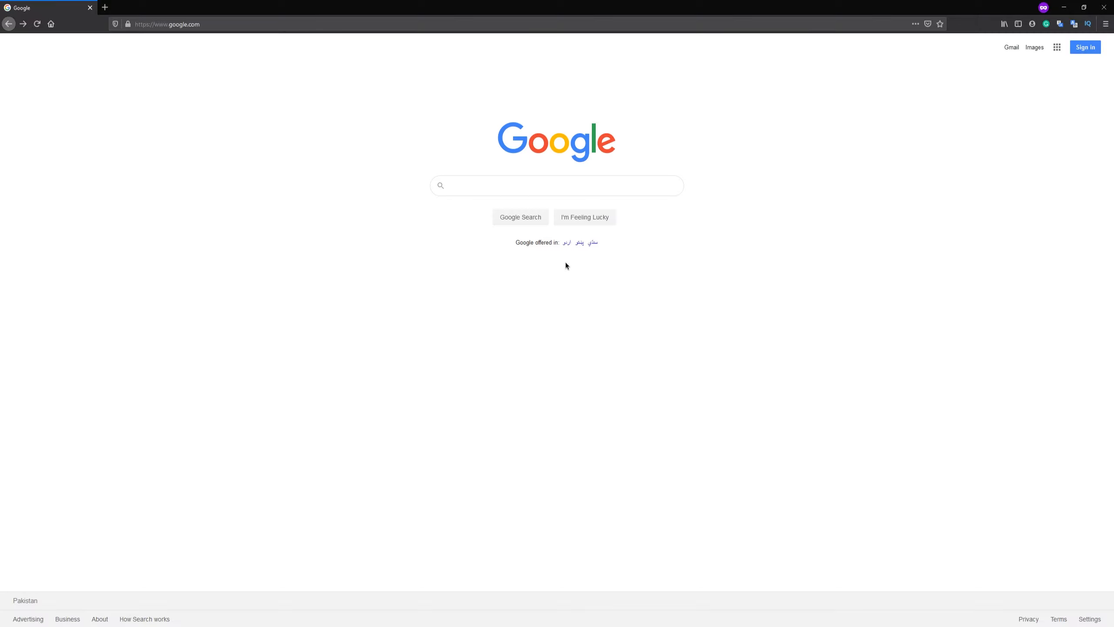
Step: Try a screenshot of the Google logo element alone
click(915, 23)
click(824, 120)
click(570, 156)
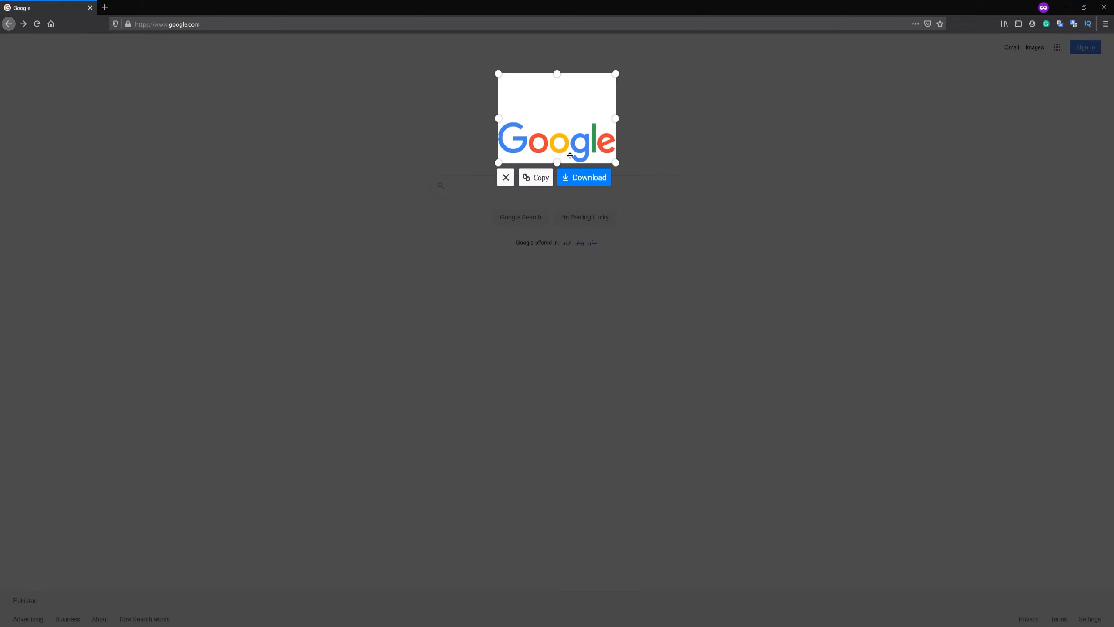
click(444, 191)
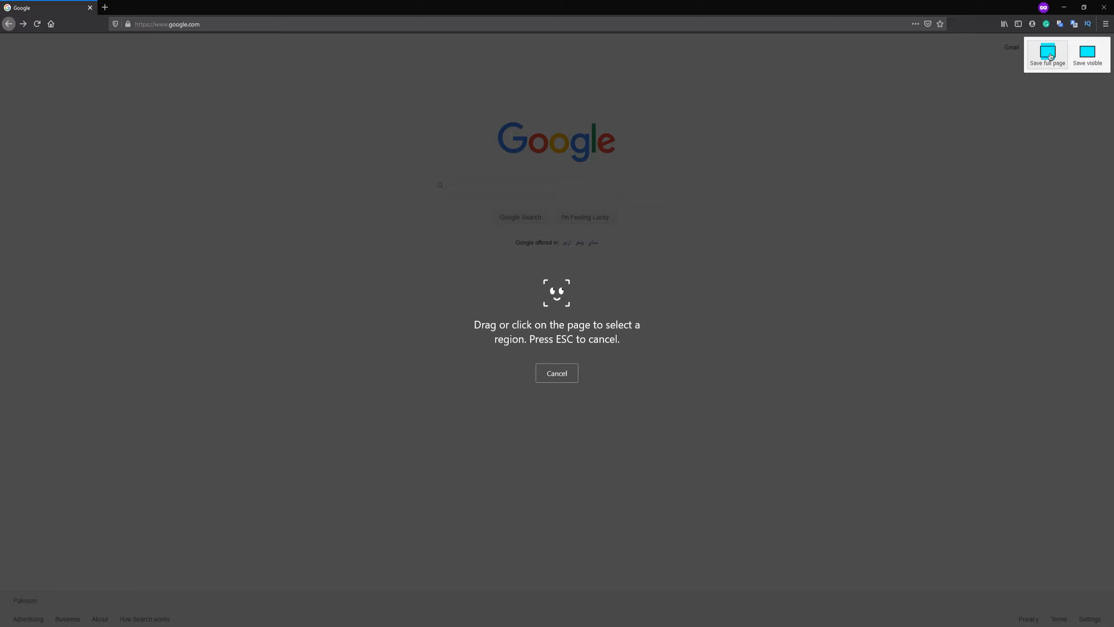
Step: Preview a full-page screenshot of the Google page
click(1048, 52)
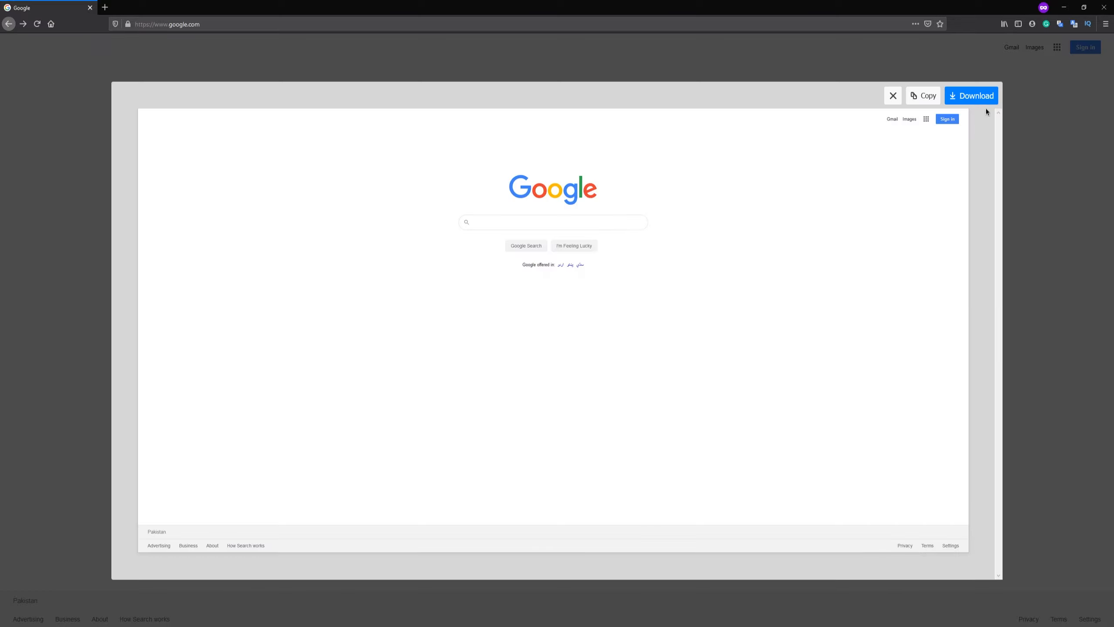
click(894, 97)
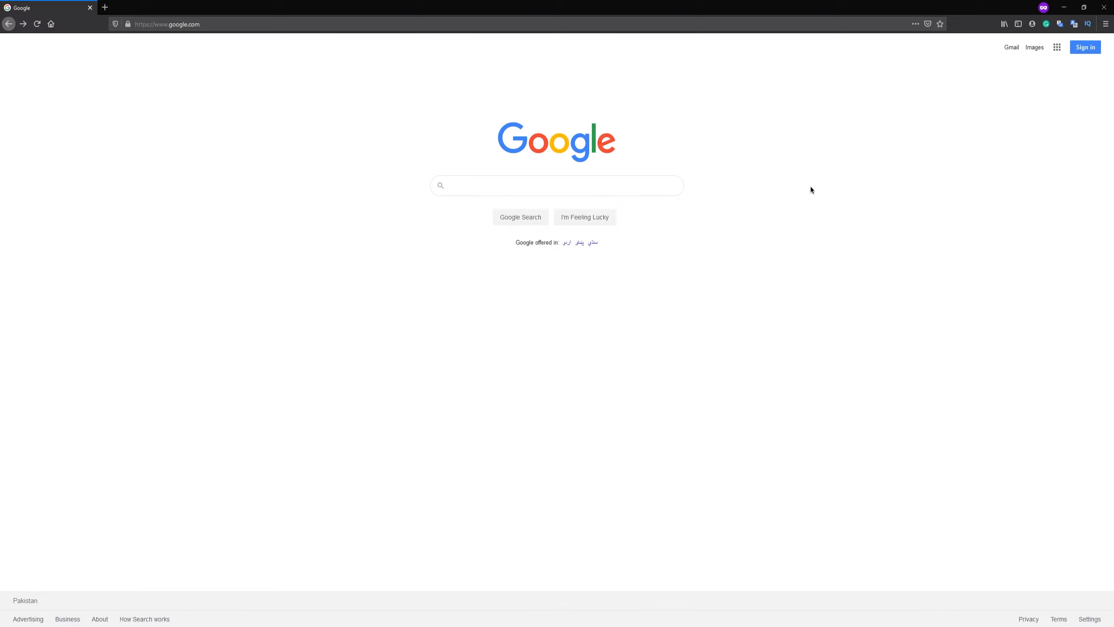
Step: Switch to Photoshop to scroll through the long channel screenshot, then return to After Effects
click(1059, 8)
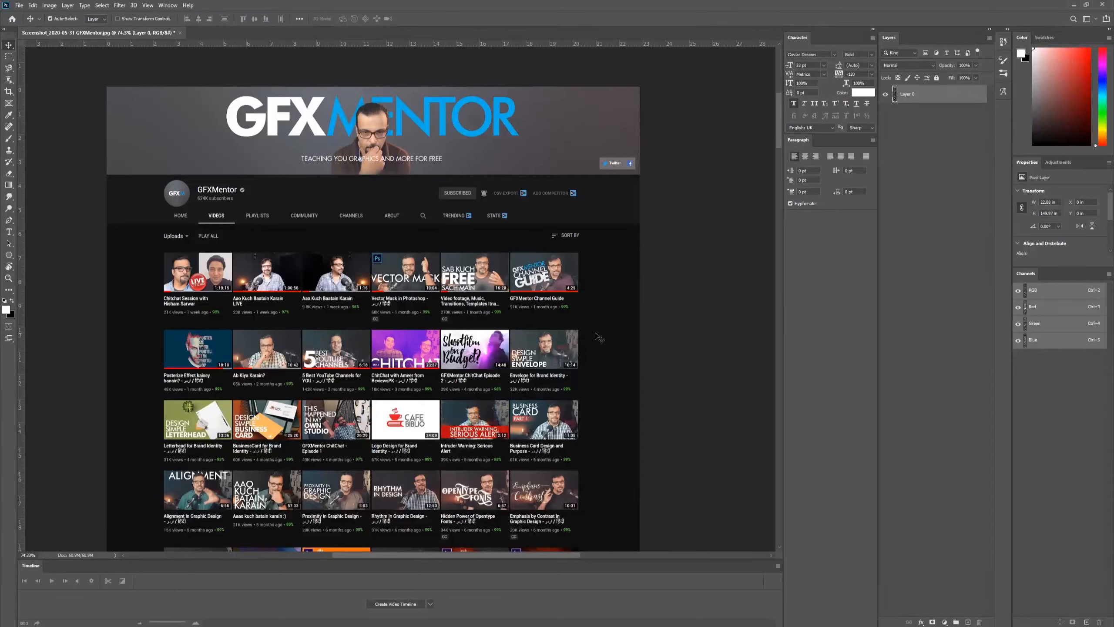
drag(778, 117, 751, 437)
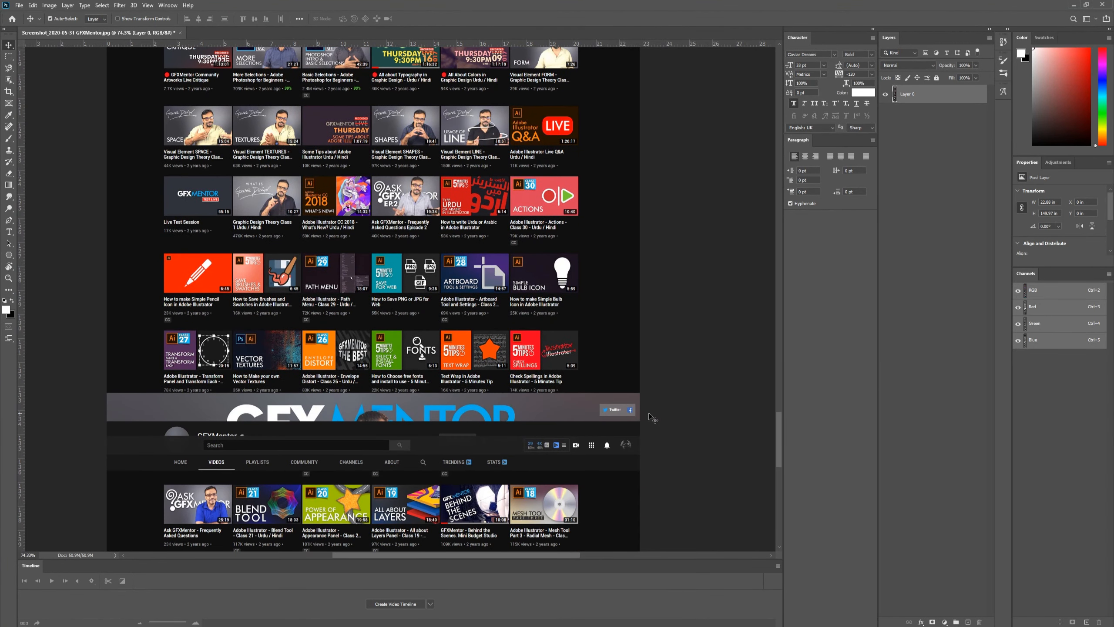
click(1073, 5)
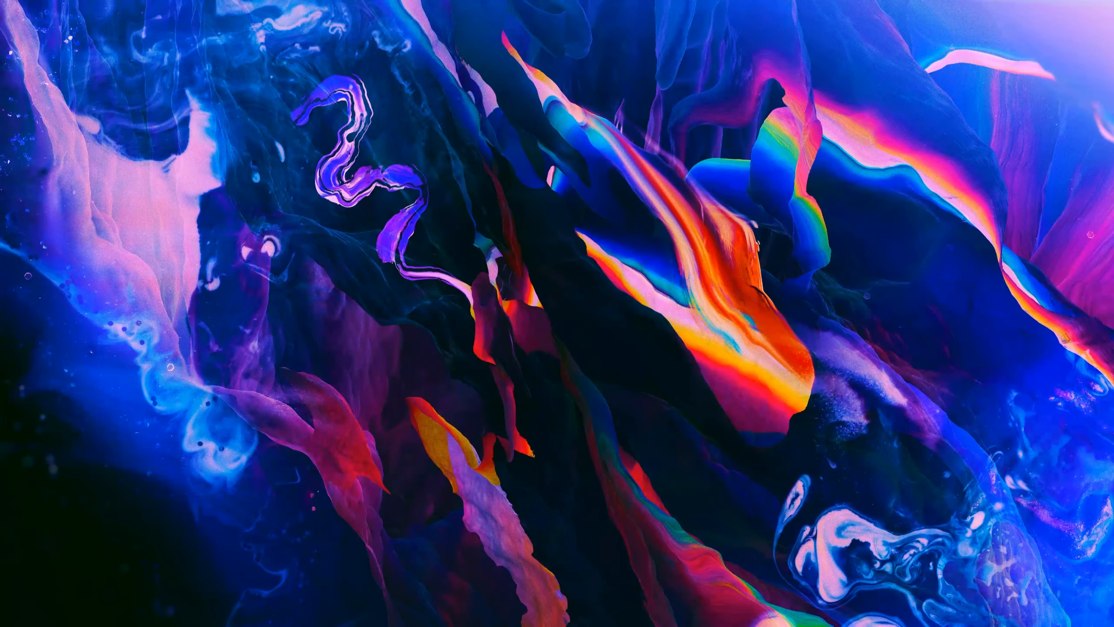
click(326, 624)
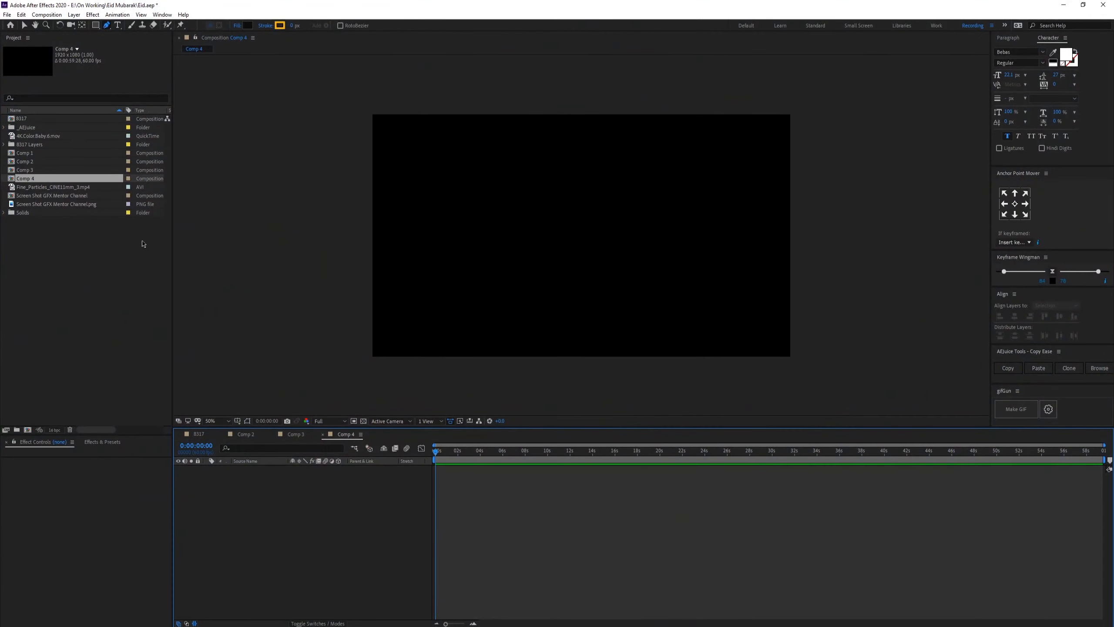
key(v)
click(119, 294)
click(65, 196)
click(85, 204)
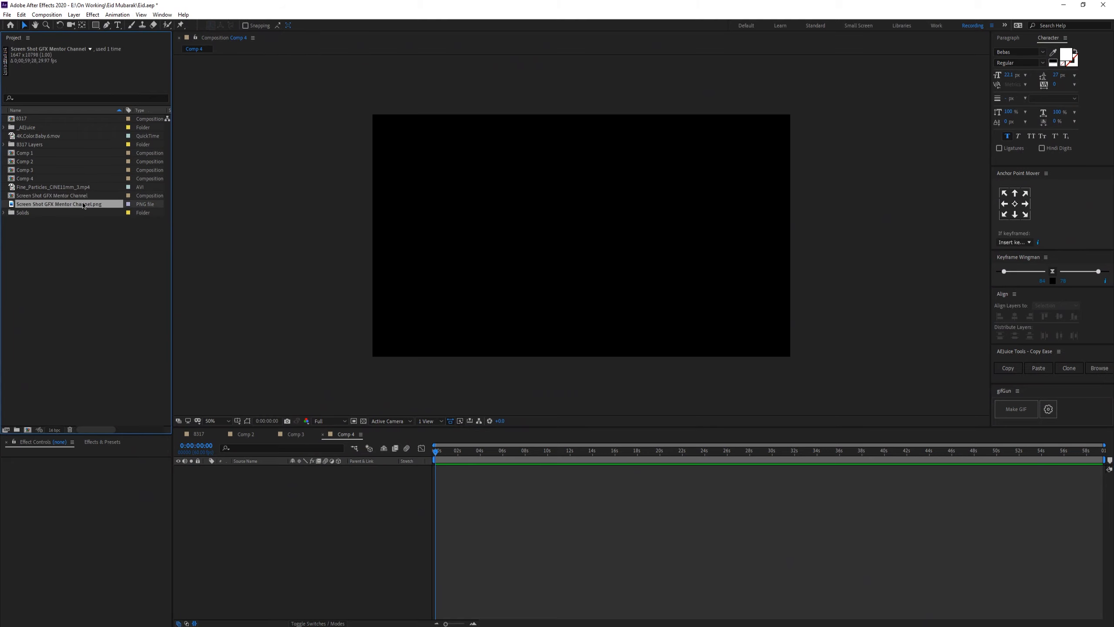
drag(86, 203, 355, 521)
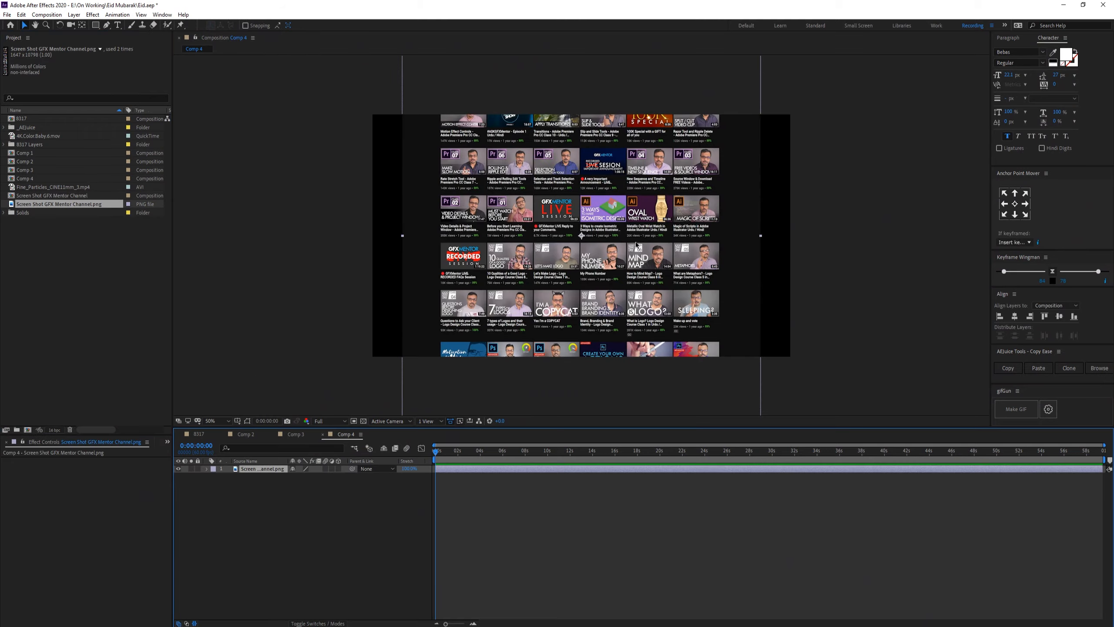
key(Delete)
Step: Create a new composition from the Screen Shot GFX Mentor Channel.png footage
click(72, 246)
click(68, 206)
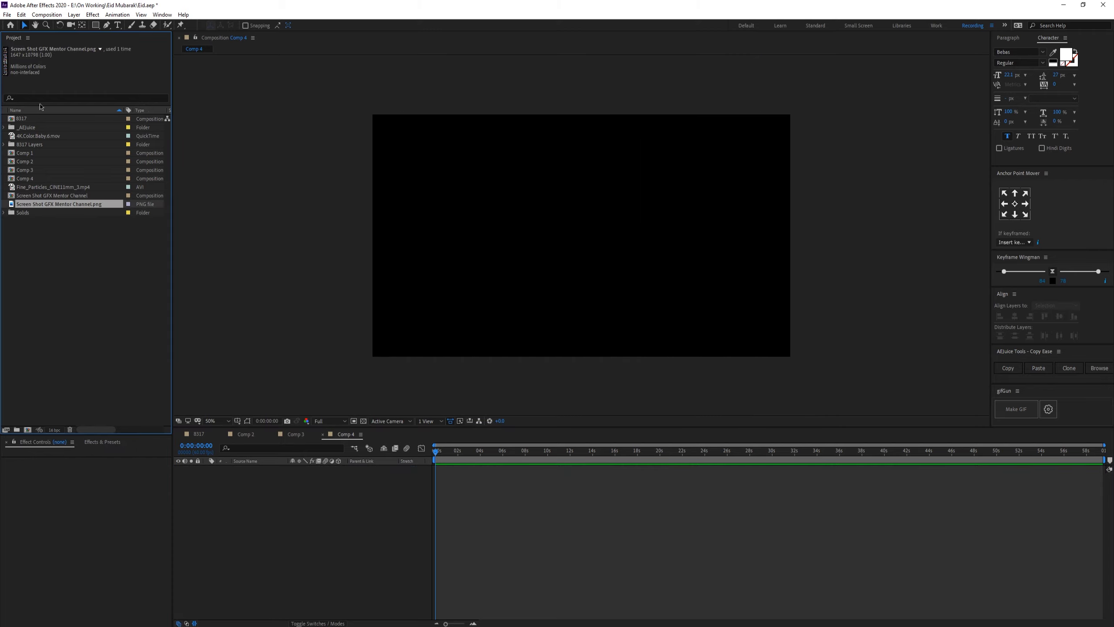
click(46, 198)
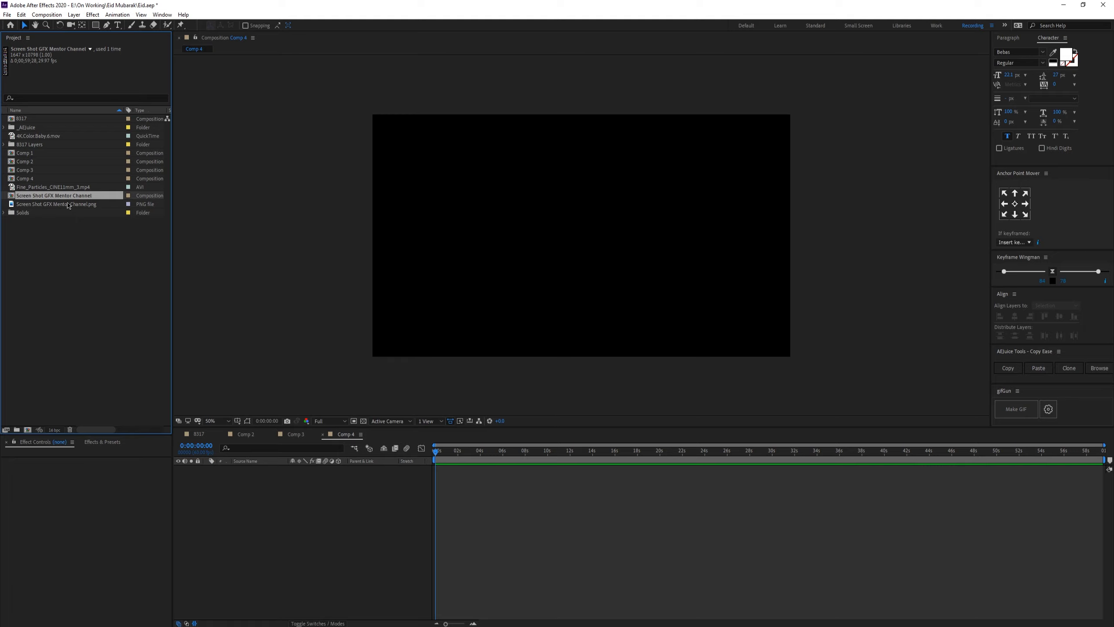
drag(74, 207, 18, 406)
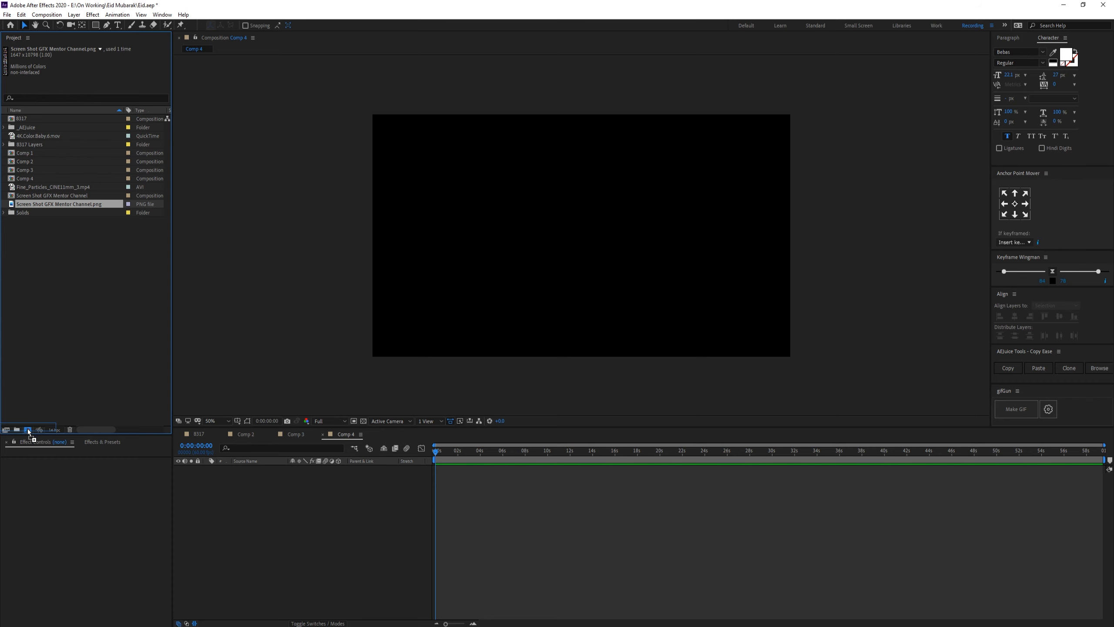
drag(28, 428, 28, 429)
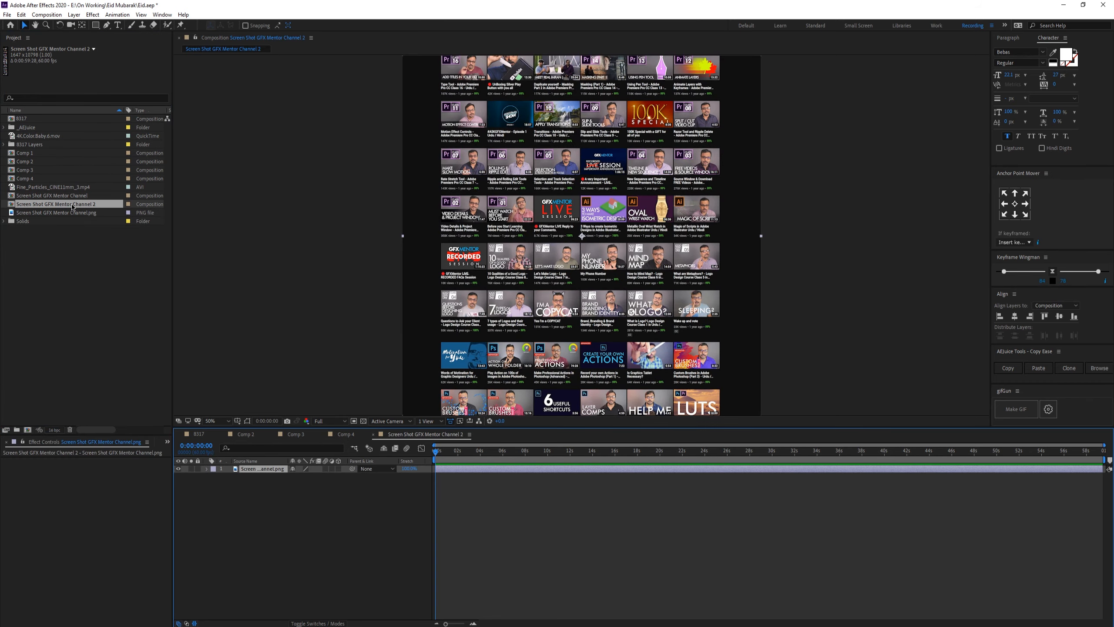
Step: Examine the whole tall screenshot composition, then close its viewer and select it in the project
scroll(564, 257, down, 2)
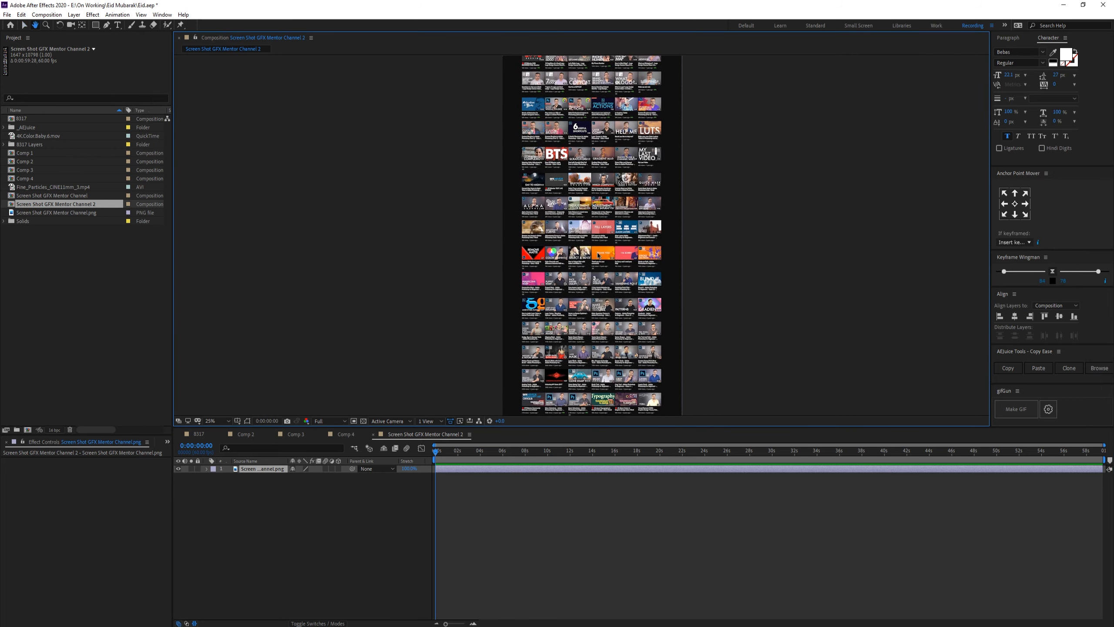
scroll(580, 298, up, 4)
scroll(573, 240, down, 2)
drag(576, 361, 574, 175)
click(437, 433)
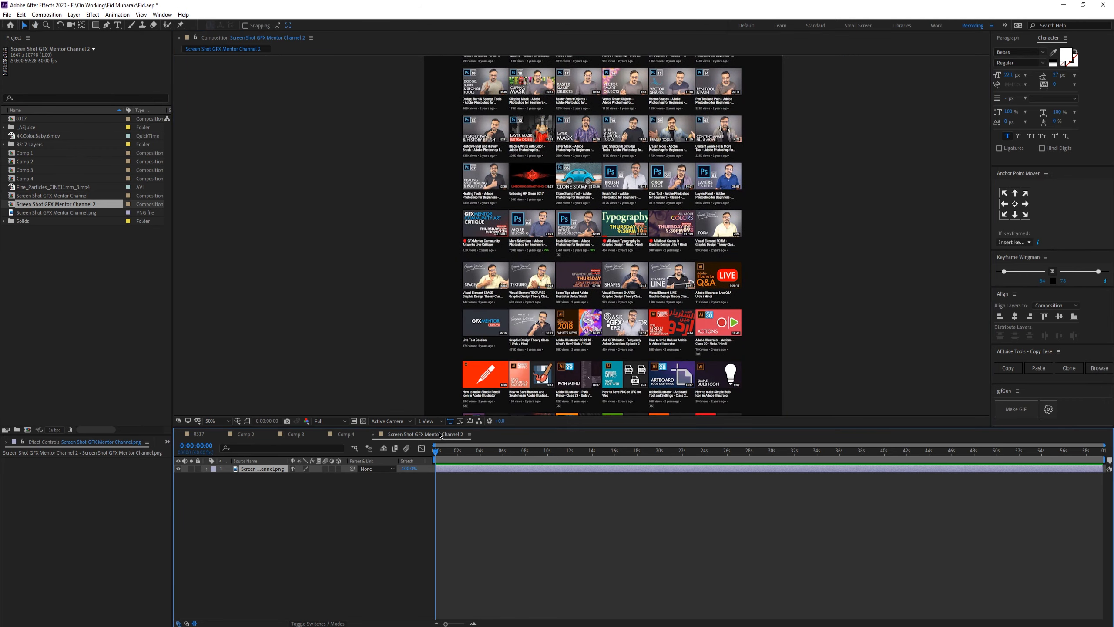
key(ctrl+w)
click(91, 204)
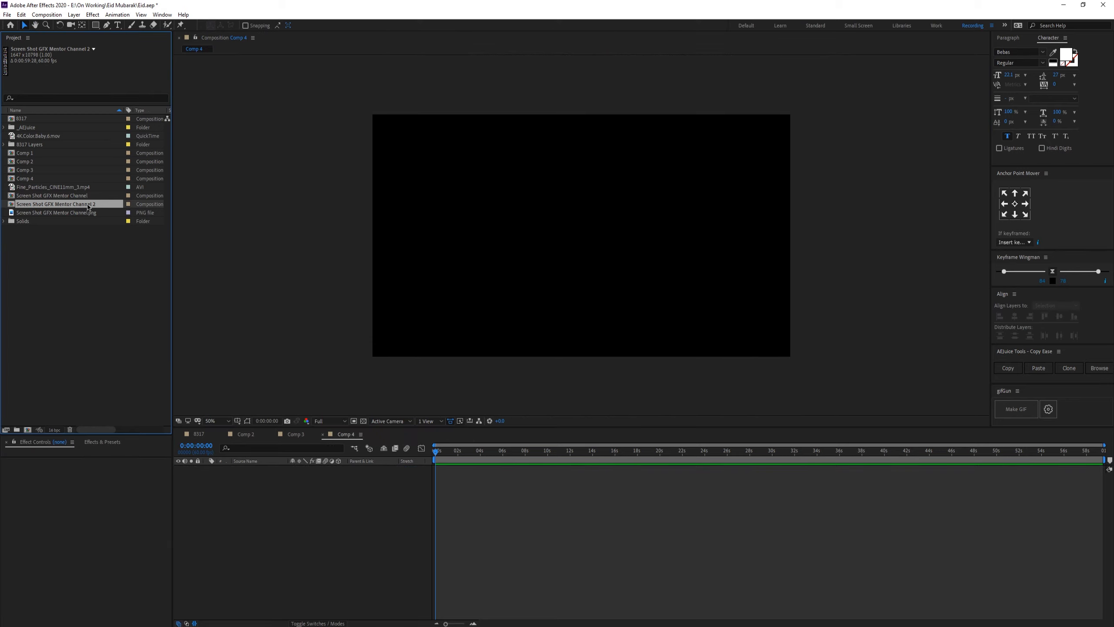
Step: Add the screenshot composition as a layer in Comp 4 and scale it to 117.4% to fill the width
drag(82, 205, 298, 497)
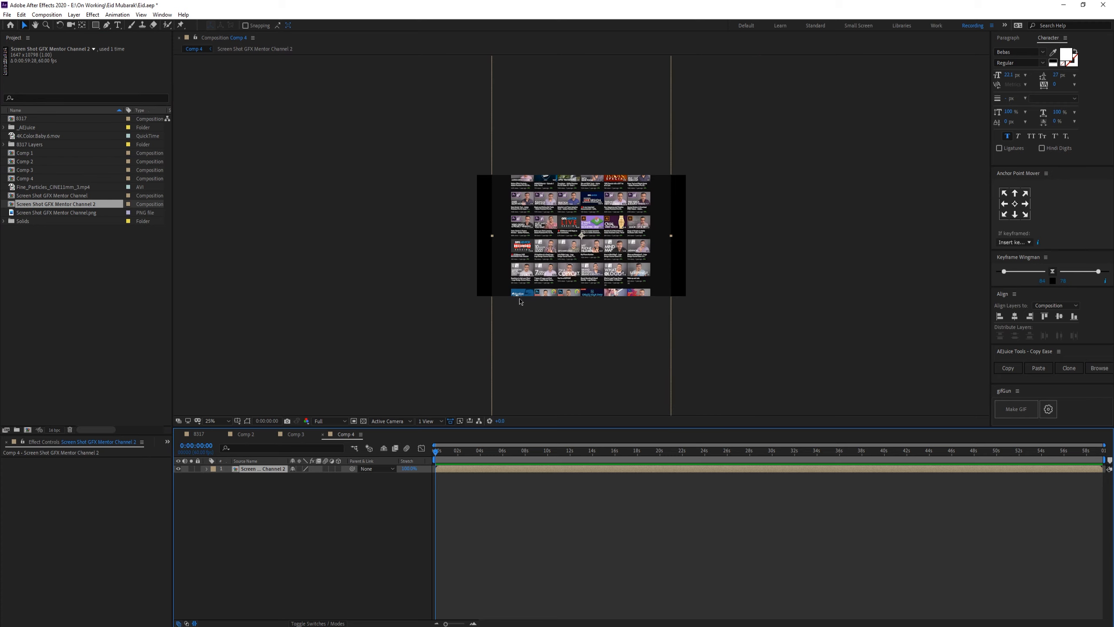
key(s)
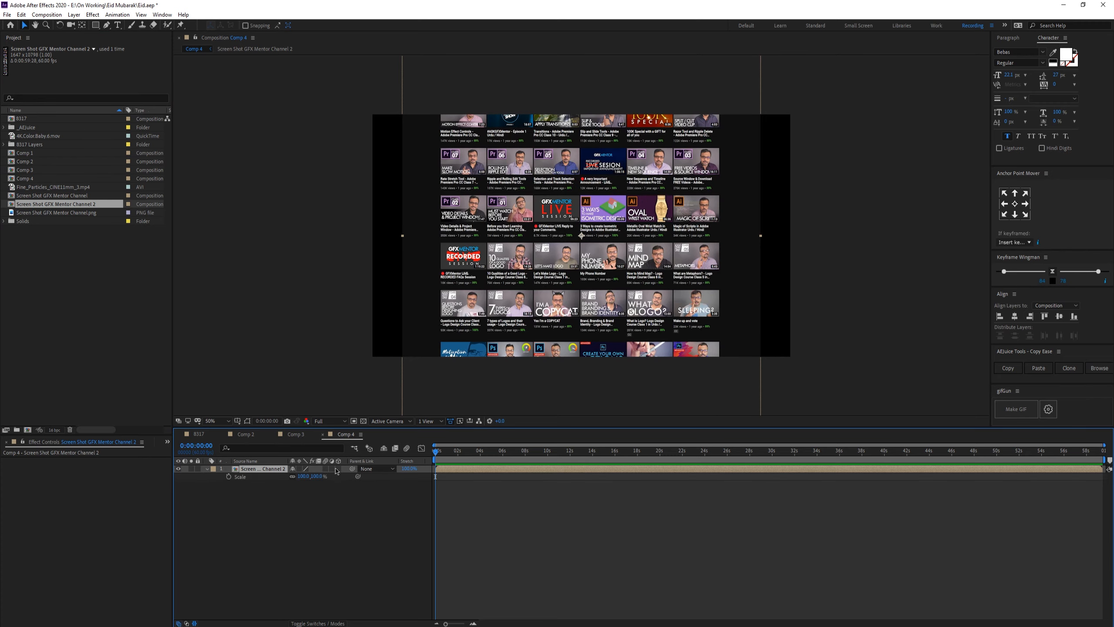
drag(320, 476, 390, 469)
Step: Drag the scaled layer vertically in the composition to bring the channel header into frame
drag(541, 183, 542, 573)
click(528, 533)
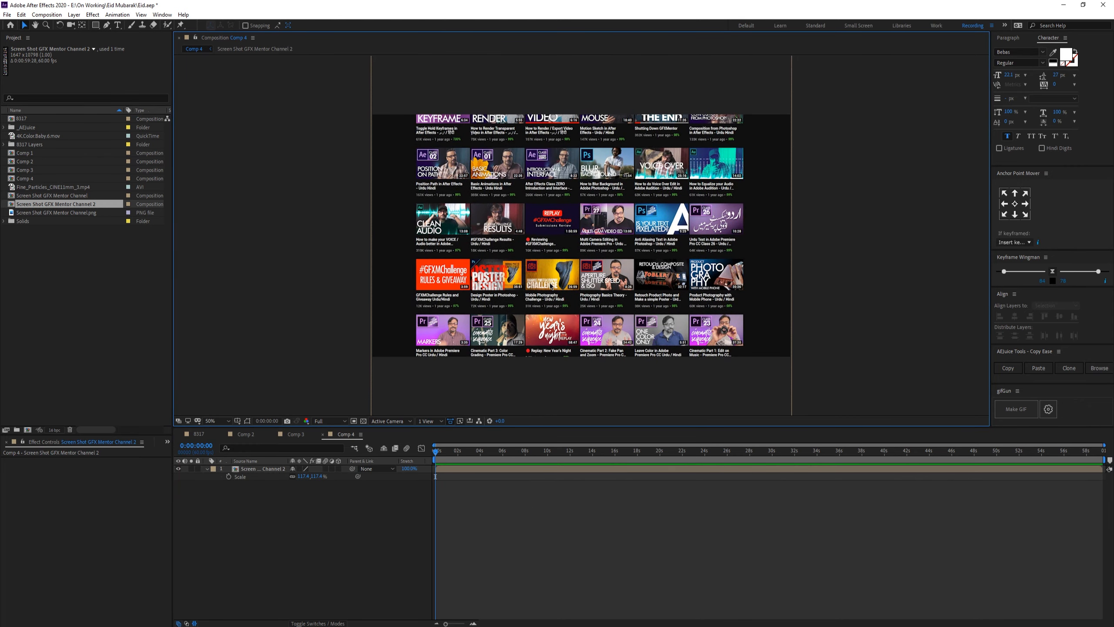
scroll(559, 234, down, 4)
drag(589, 141, 590, 325)
scroll(584, 238, up, 4)
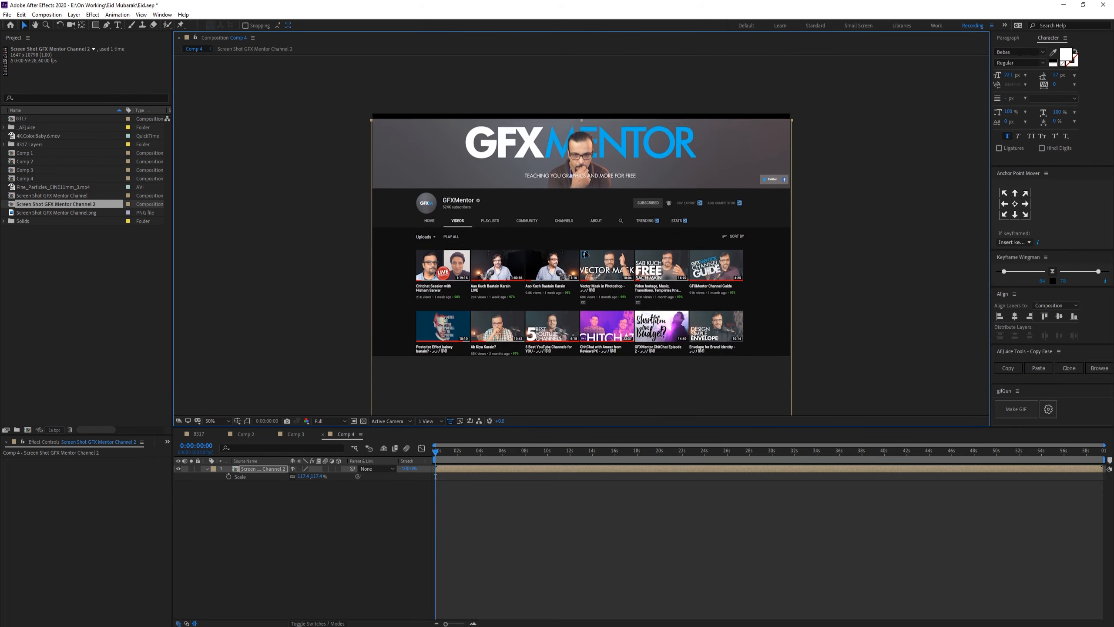
Step: Nudge the layer up and down, then undo the last two changes
key(Up)
key(Up)
key(Up)
key(Up)
key(Up)
key(Down)
key(Down)
key(Down)
key(Down)
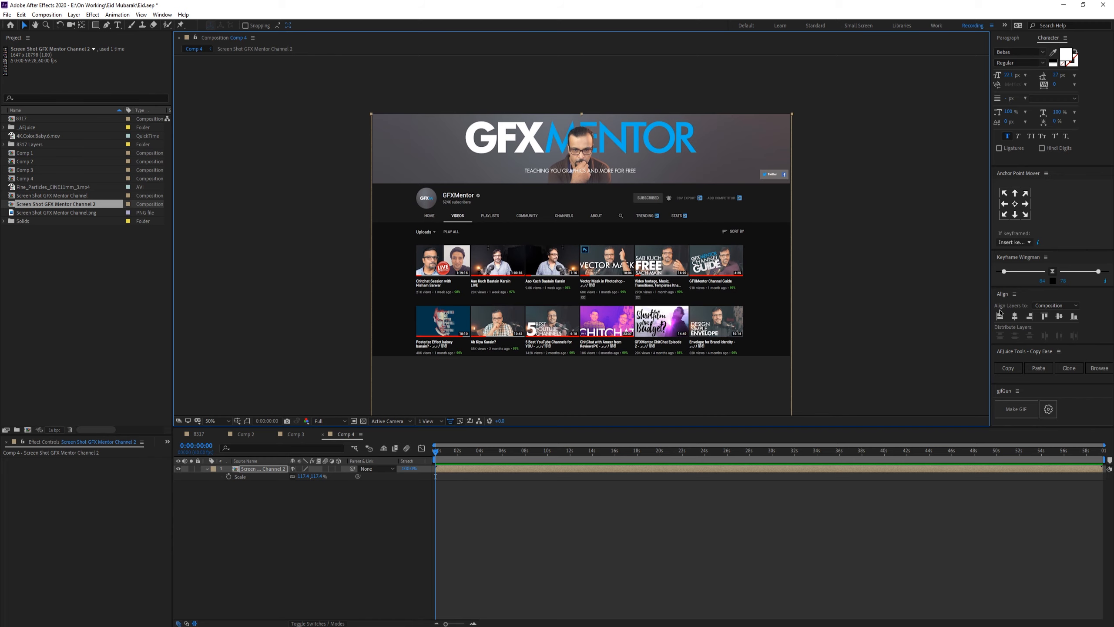
key(ctrl+z)
key(ctrl+z)
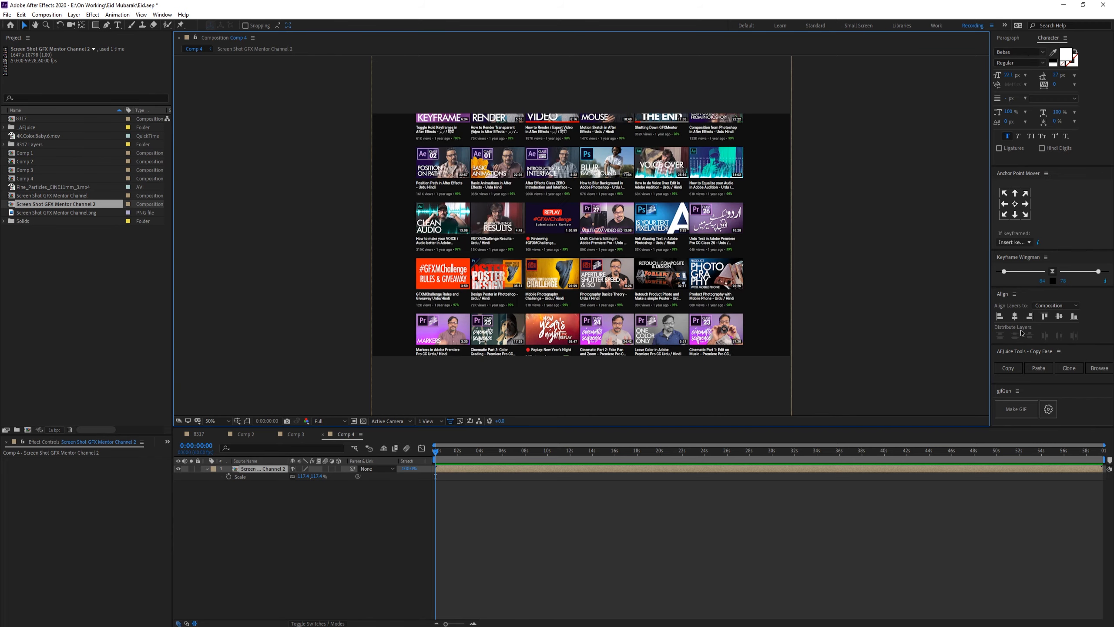
Step: Align the screenshot layer's top edge to the top of the composition
click(1050, 321)
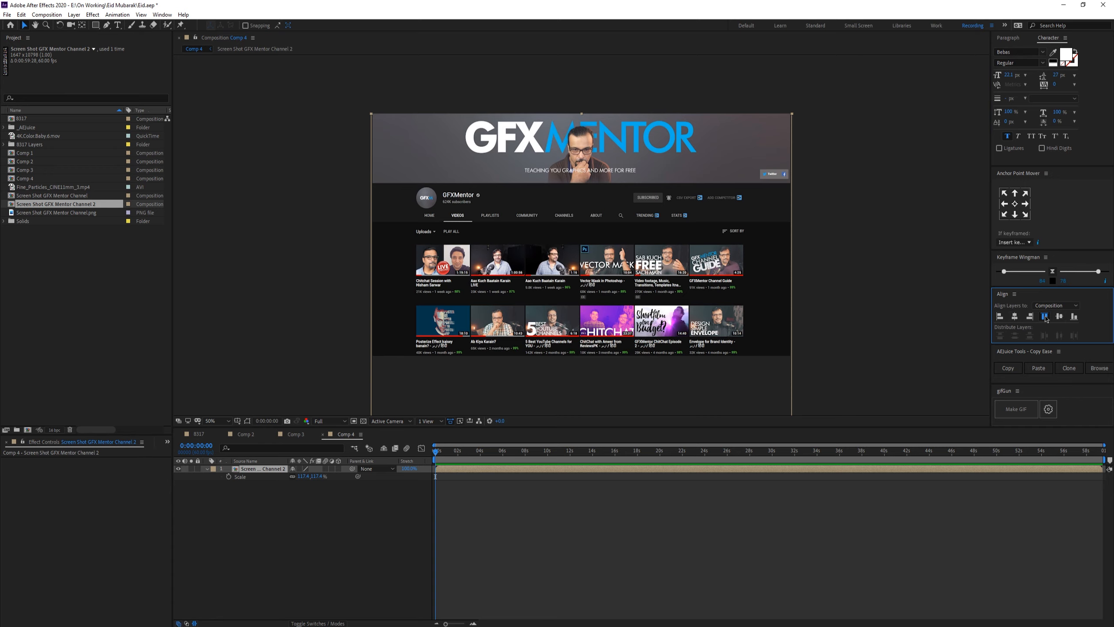
scroll(546, 173, up, 2)
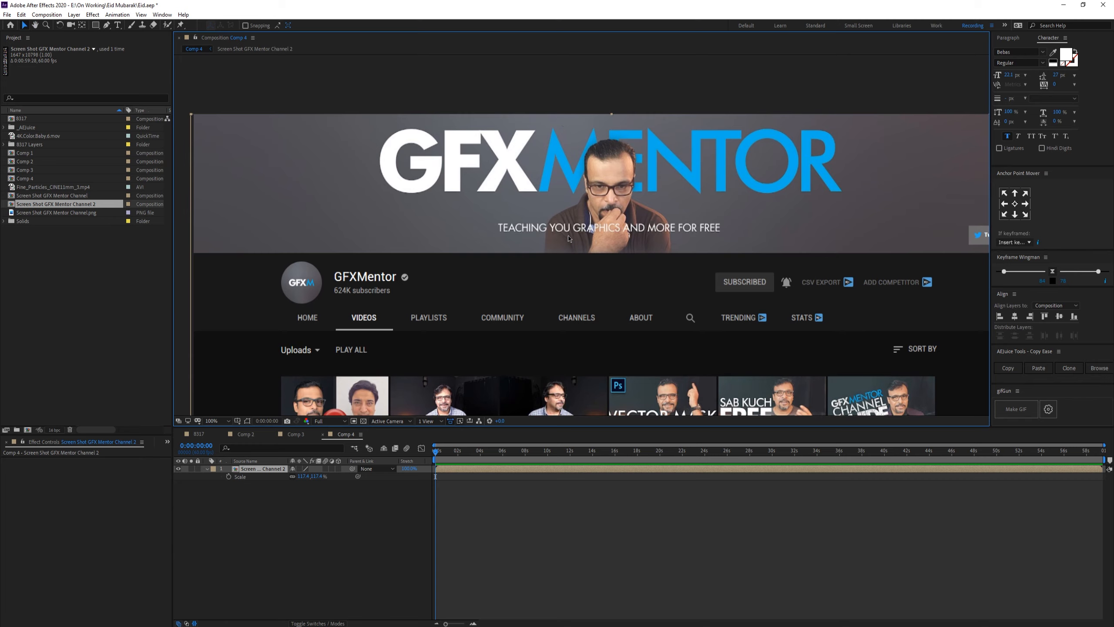
scroll(568, 238, down, 2)
drag(612, 232, 585, 165)
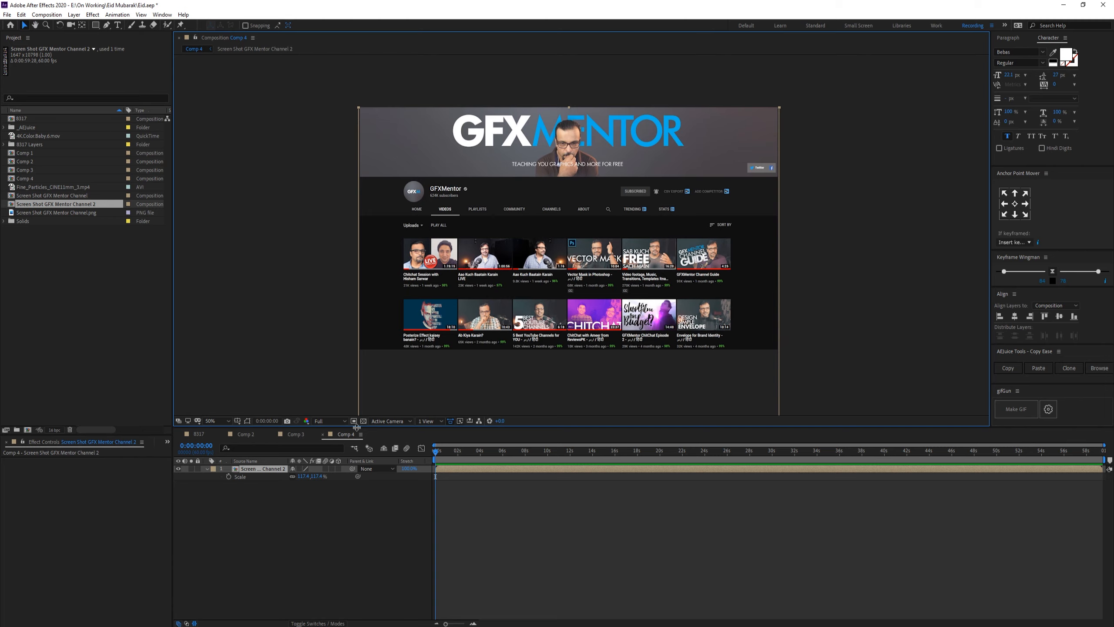
Step: Make the screenshot layer a 3D layer and reveal its Transform properties
click(335, 501)
click(207, 469)
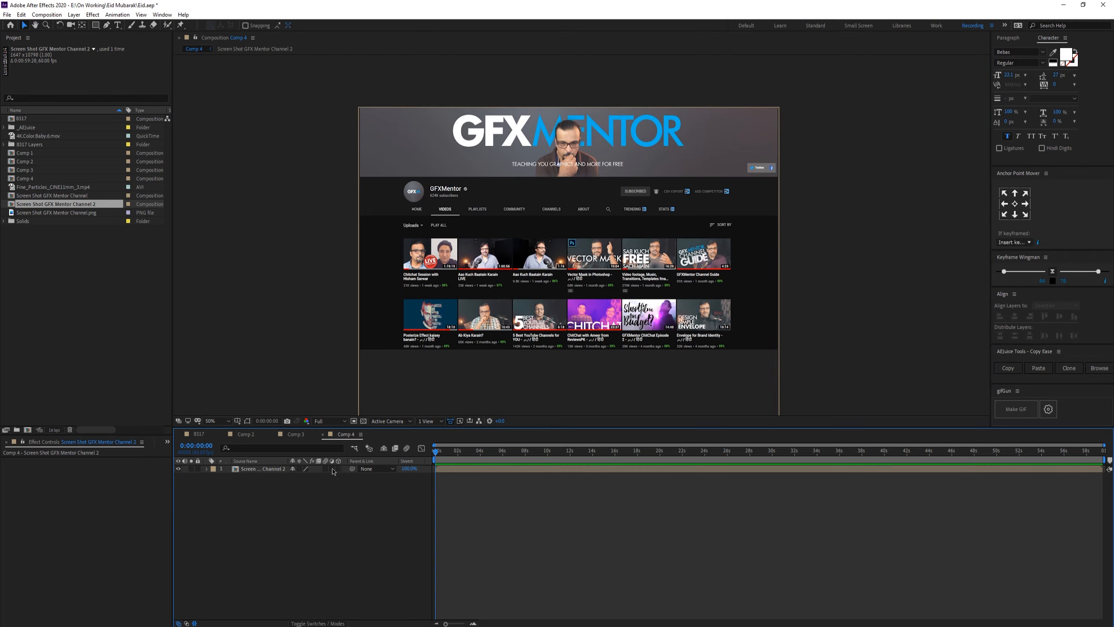
click(338, 469)
click(207, 470)
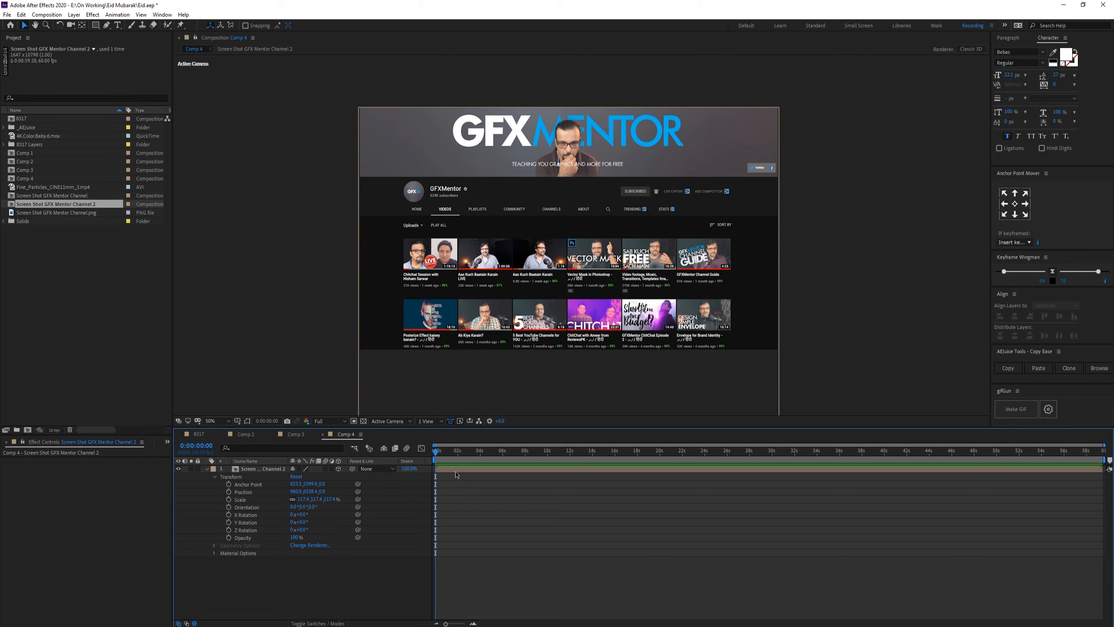
Step: Set the current time to 0:00:04:00 and add a new Null Object to the composition
drag(505, 451, 479, 451)
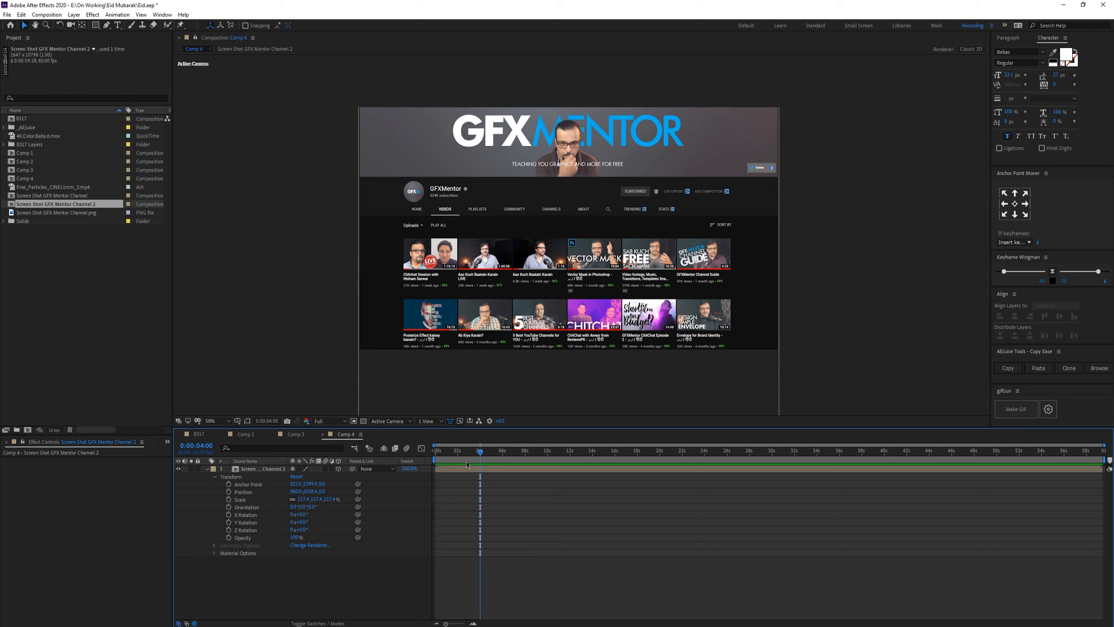
right_click(347, 564)
mouse_move(410, 479)
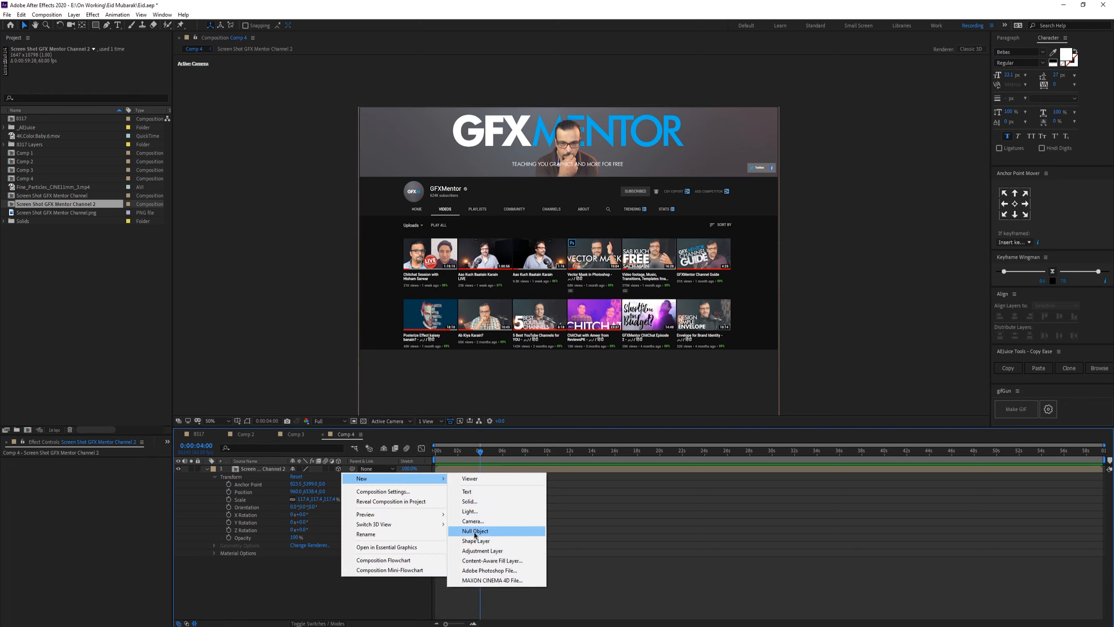
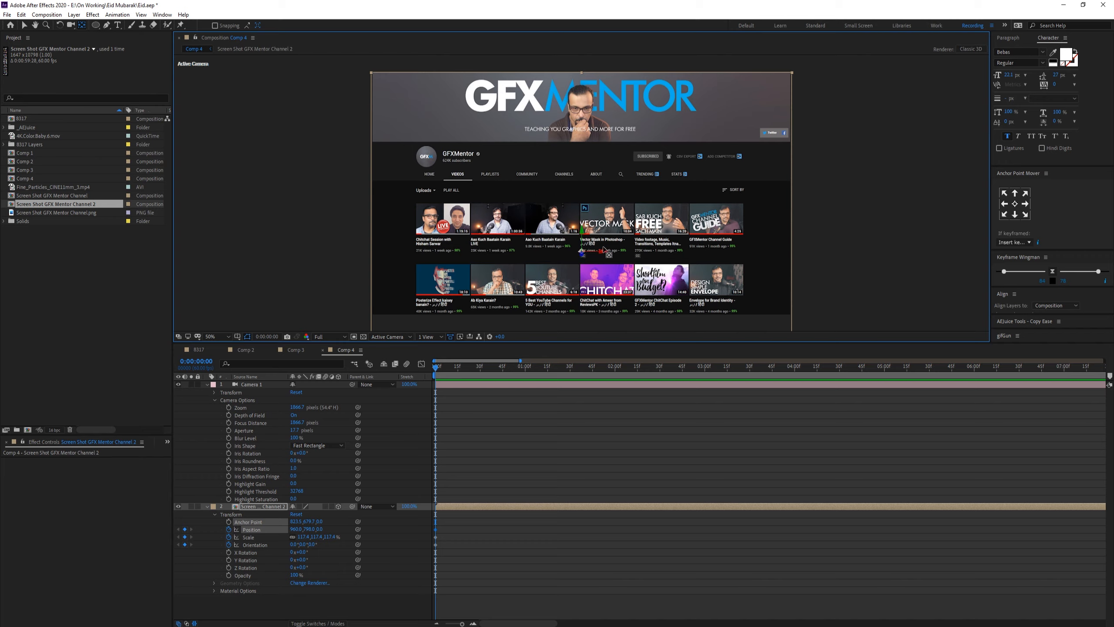
Step: Zoom out to view the whole screenshot layer inside the composition frame
scroll(623, 254, down, 4)
scroll(597, 219, down, 1)
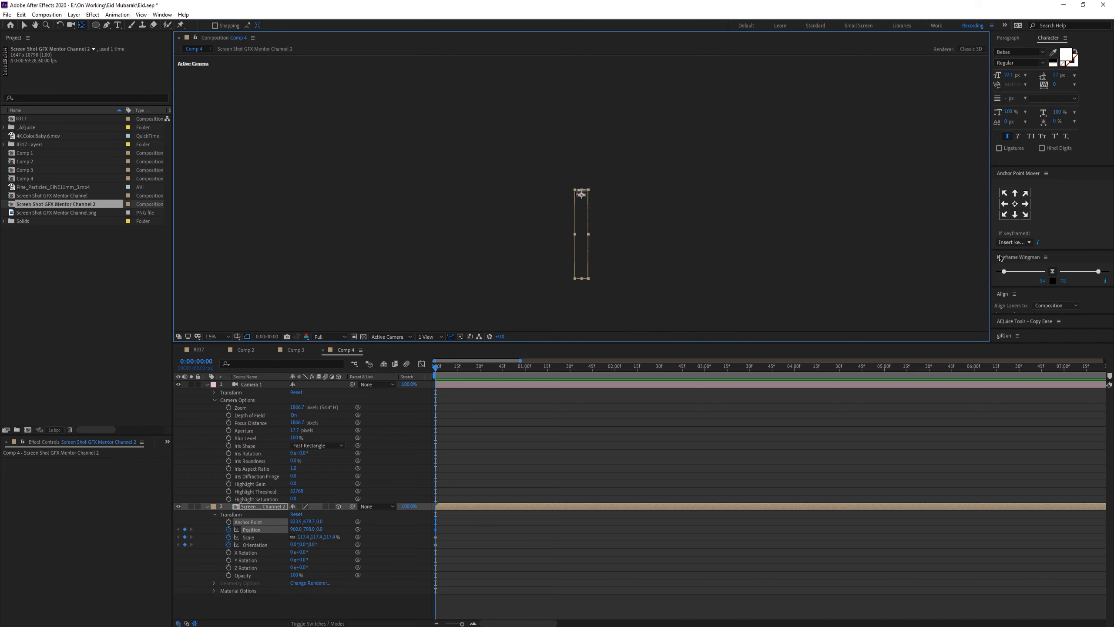
click(1014, 204)
drag(582, 277, 582, 198)
scroll(599, 211, up, 2)
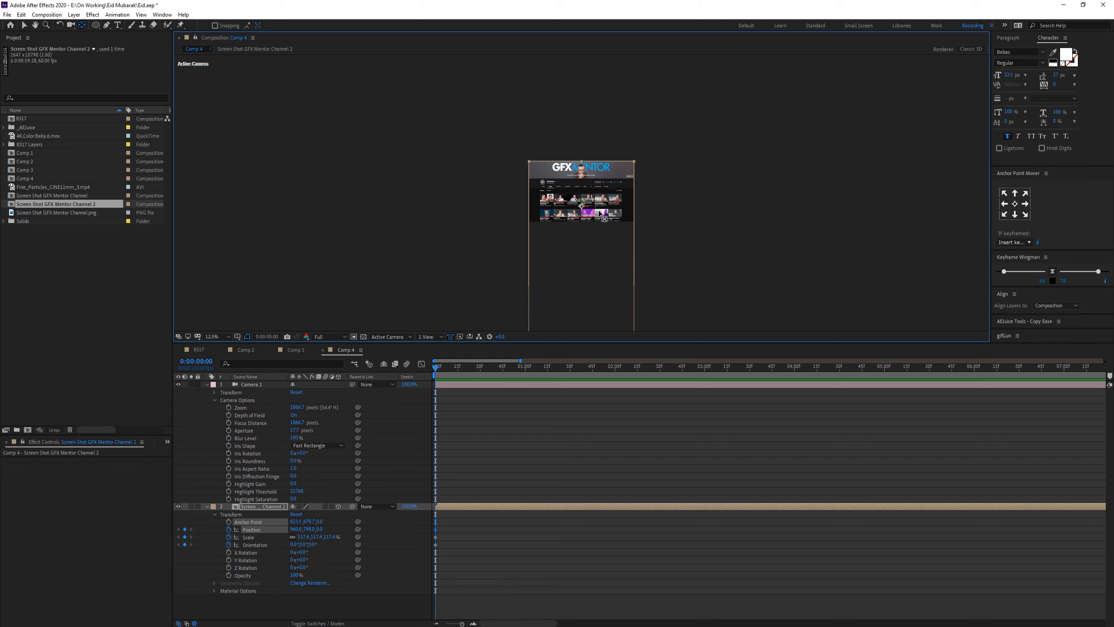
scroll(600, 211, up, 1)
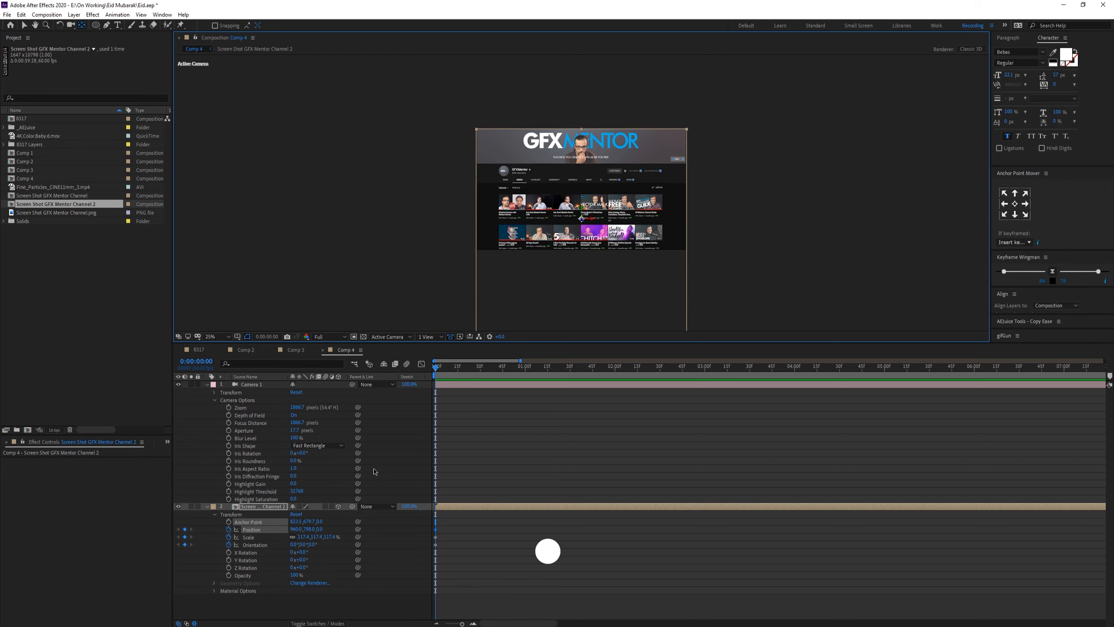
click(381, 530)
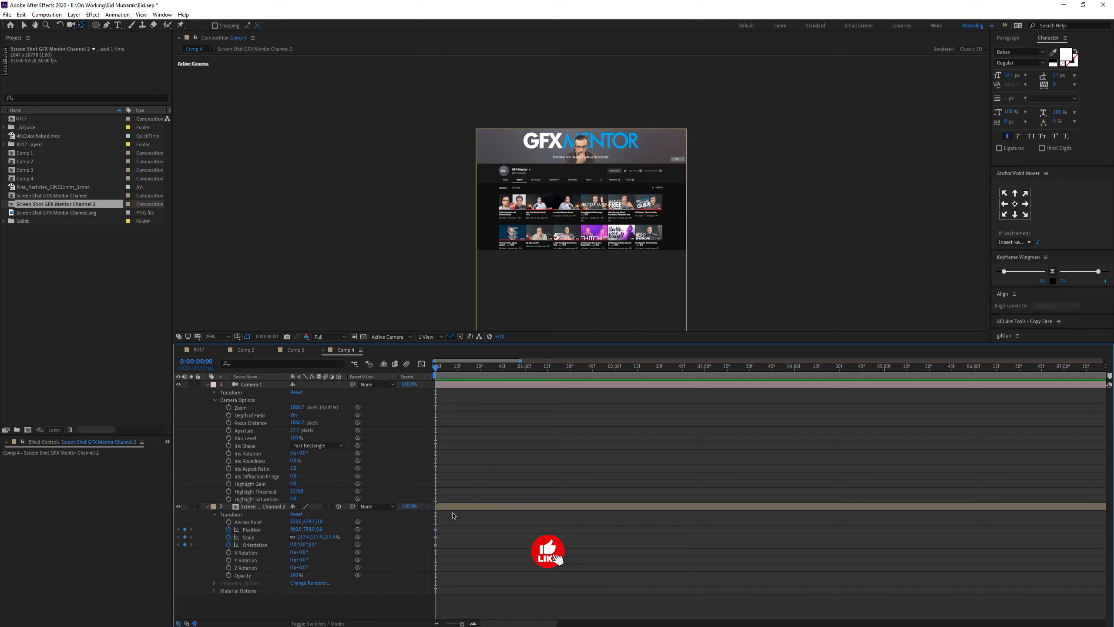
Step: Go to 0:00:02:00 and scale the screenshot layer up to about 139%
drag(585, 367, 612, 365)
key(period)
key(period)
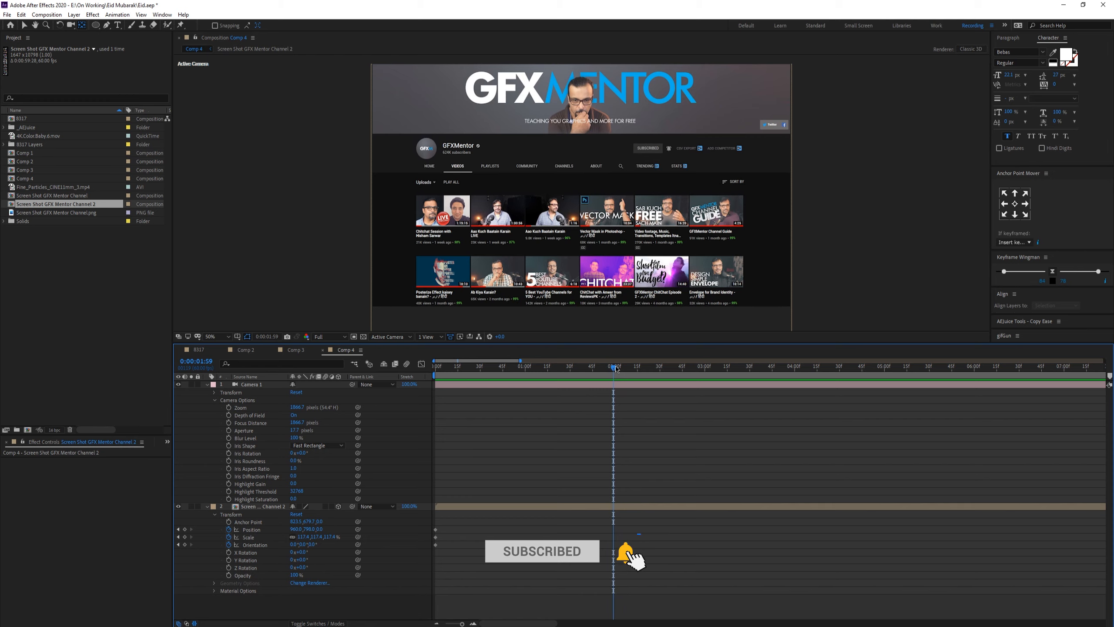
key(Page_Down)
drag(322, 541, 408, 525)
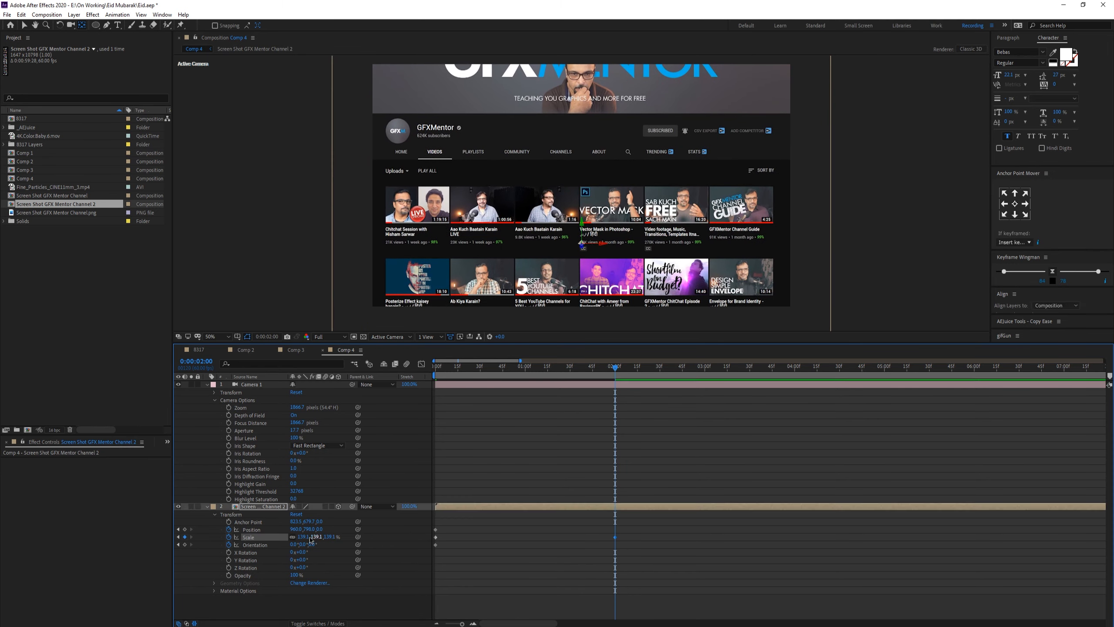
drag(305, 544, 255, 542)
click(256, 544)
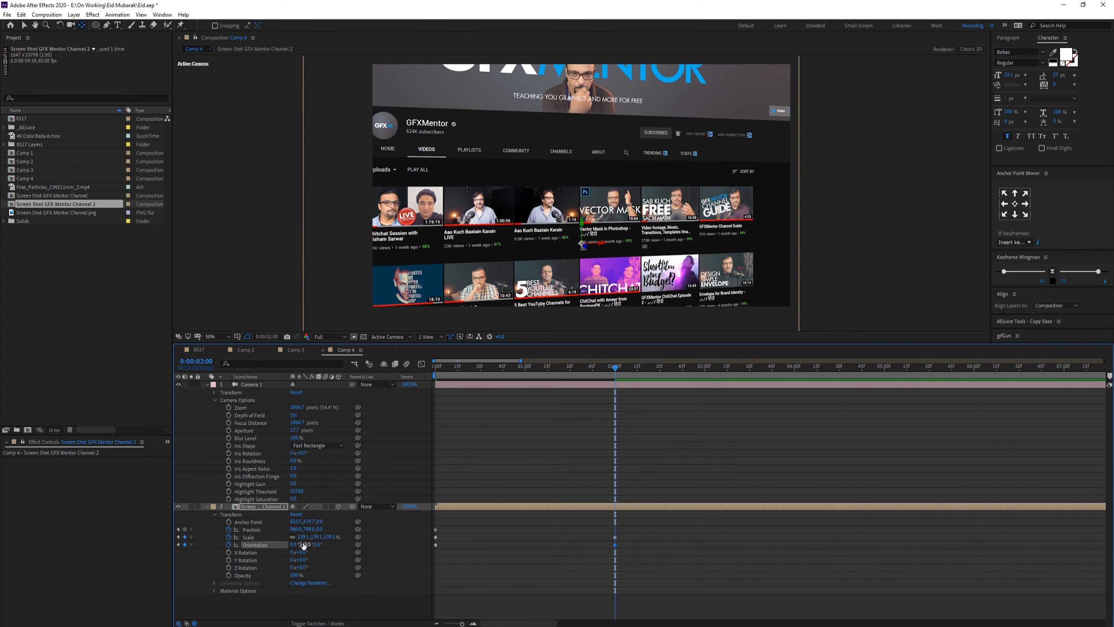
Step: Adjust the screenshot layer's position at 0:00:02:00 so the channel header fills the frame
drag(307, 528, 500, 479)
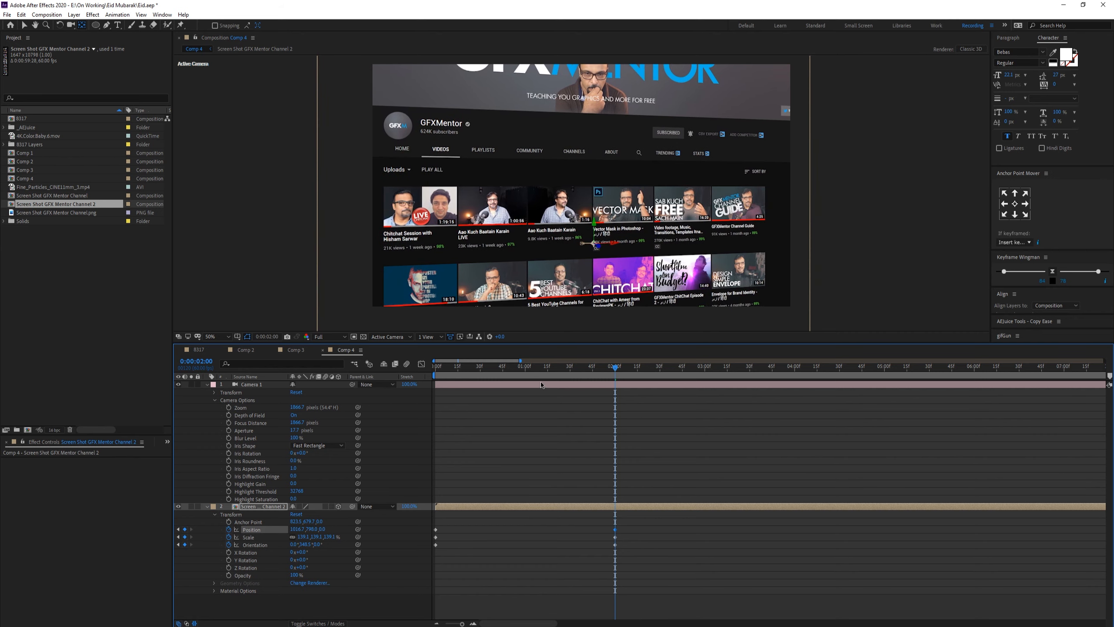
scroll(598, 225, down, 2)
drag(576, 173, 576, 205)
scroll(576, 205, up, 2)
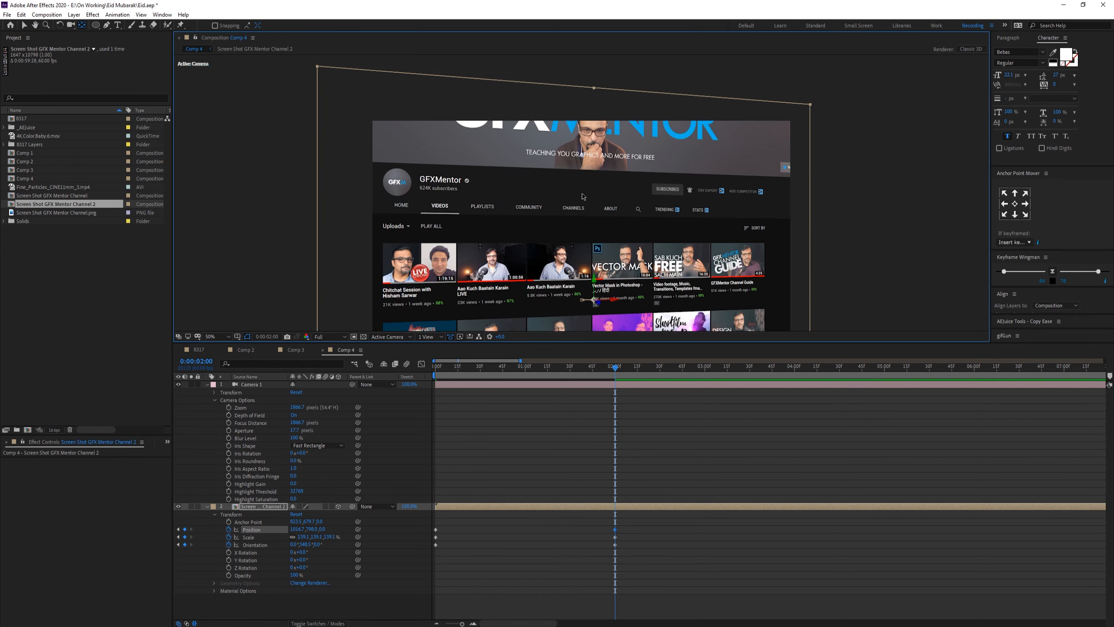
key(v)
drag(313, 528, 344, 527)
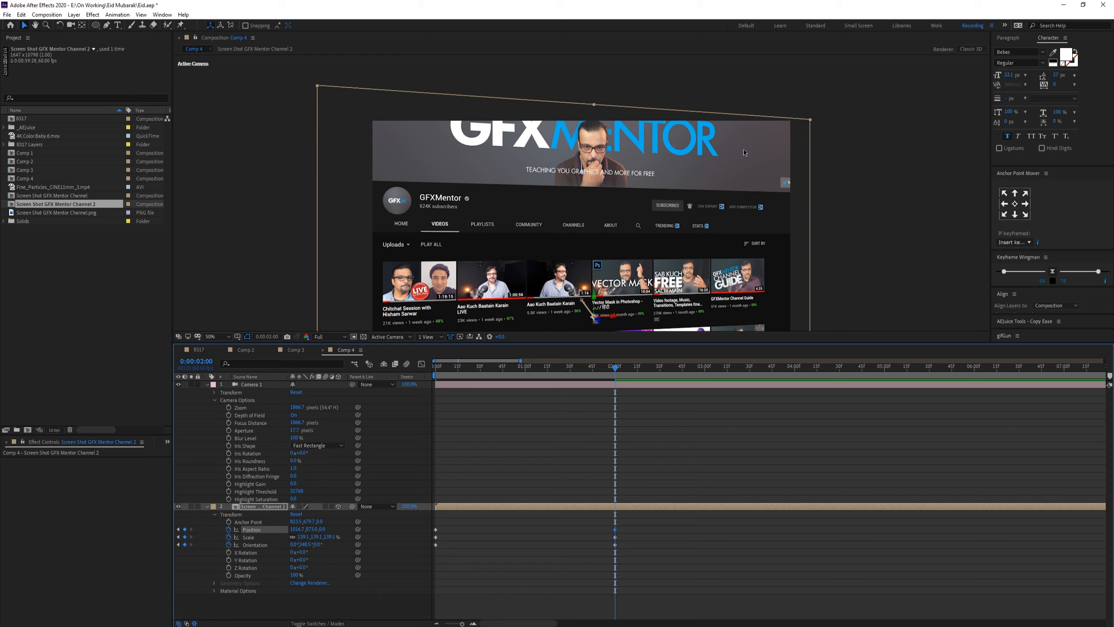
scroll(739, 196, down, 2)
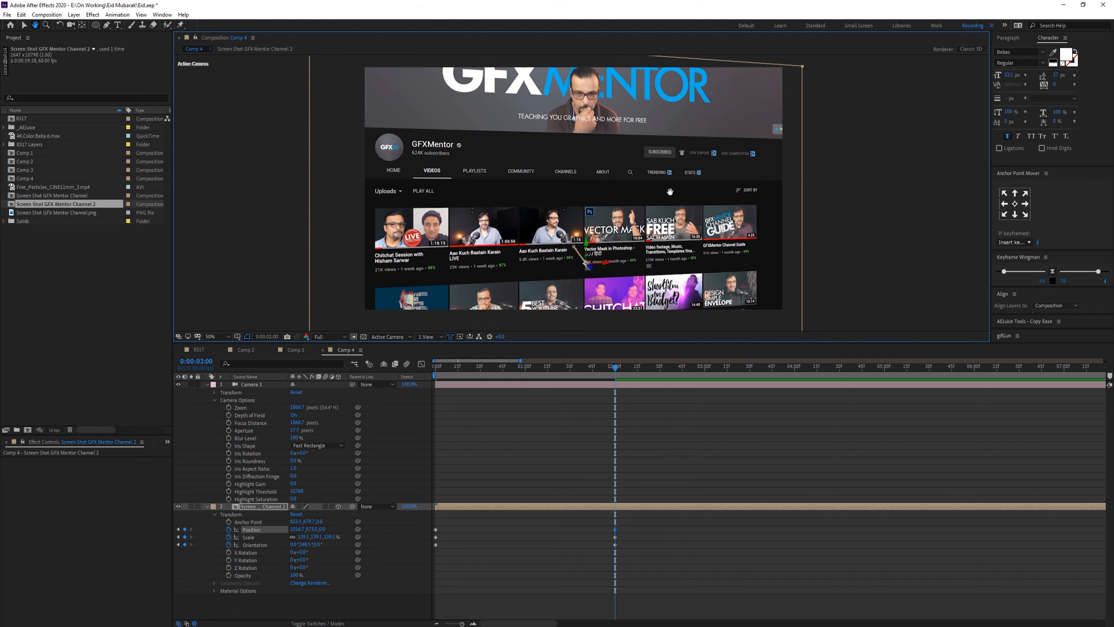
scroll(667, 196, down, 2)
scroll(367, 324, up, 4)
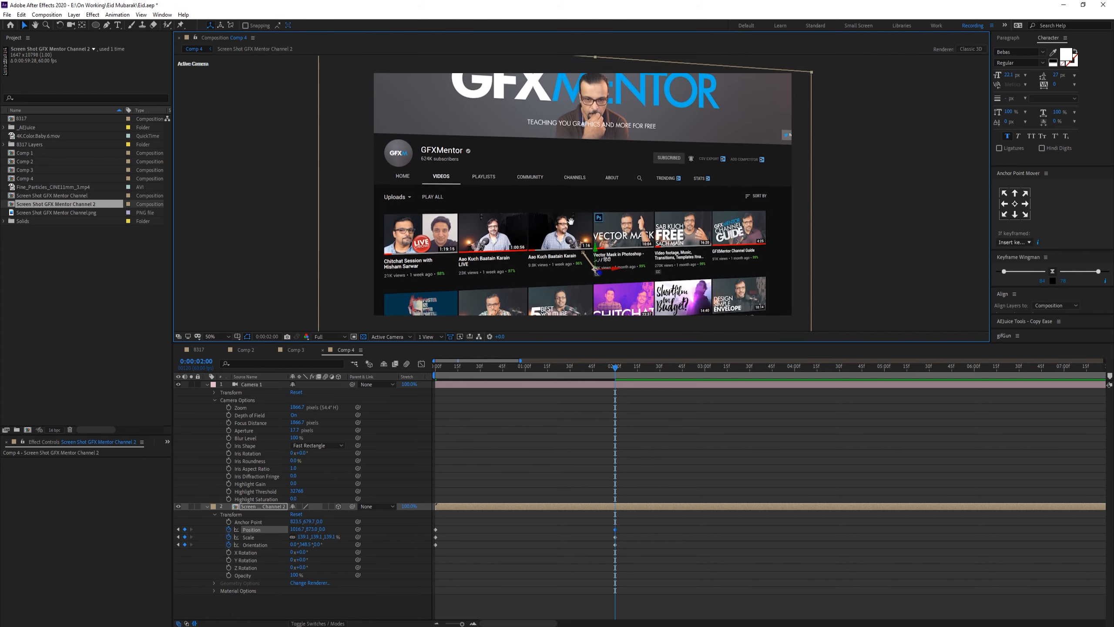
drag(297, 532, 228, 529)
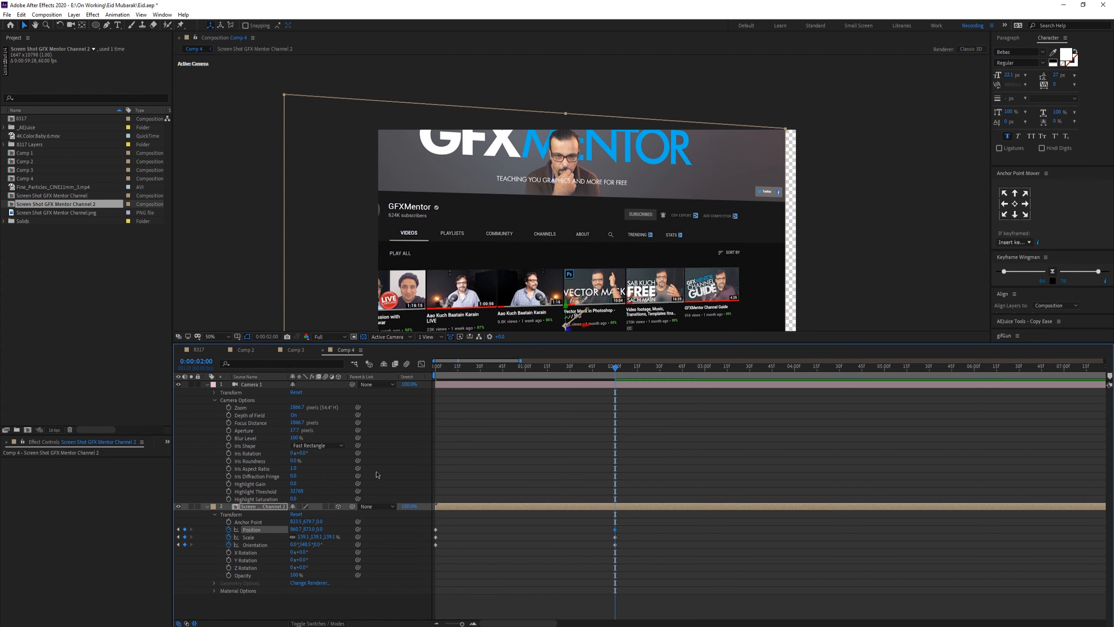
key(ctrl+z)
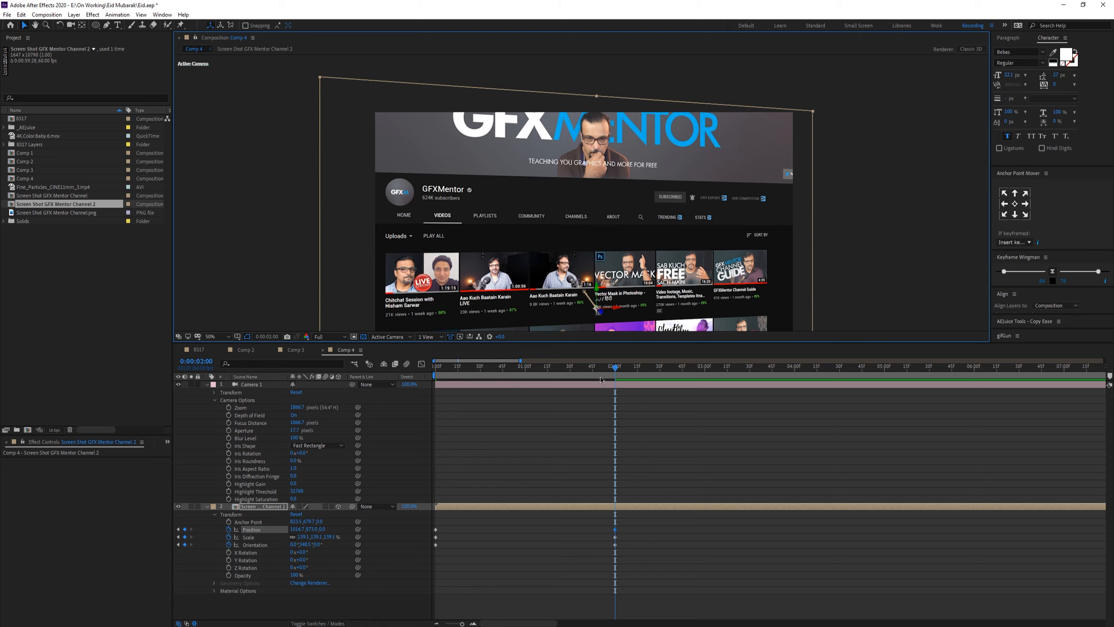
Step: Preview the start of the animation and move the screenshot layer up in the viewer
key(space)
key(space)
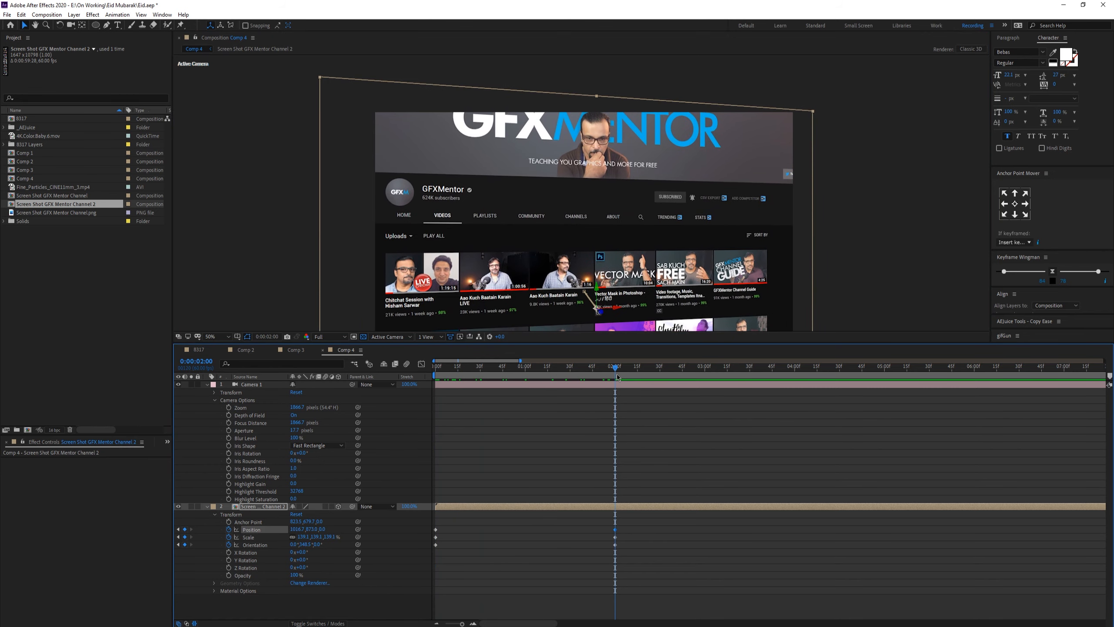
drag(576, 262, 581, 182)
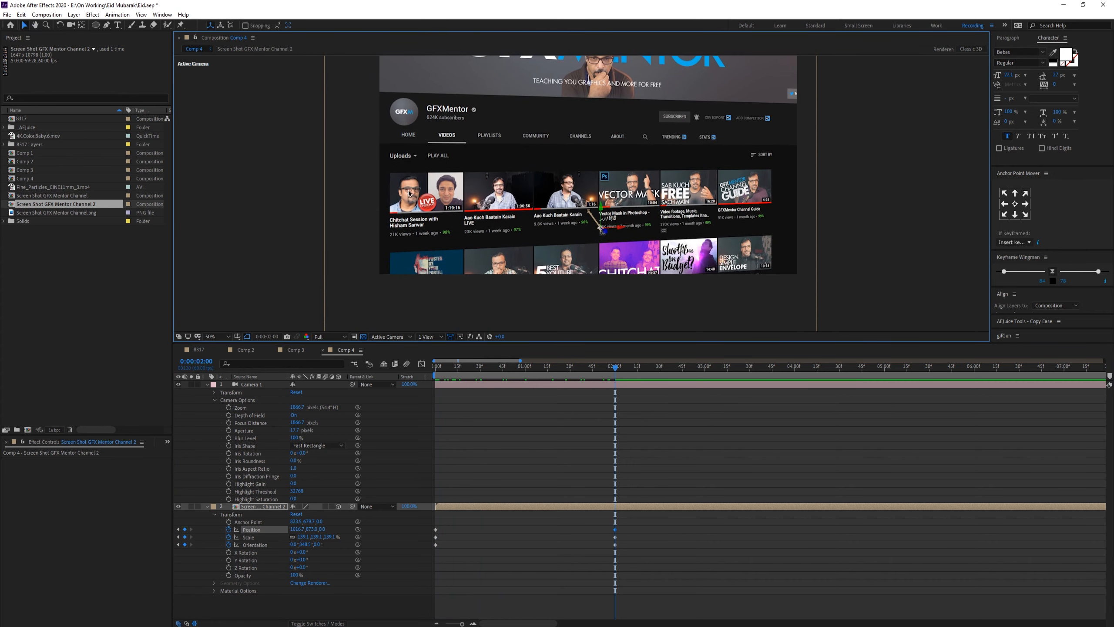
Step: Zoom in to inspect the screenshot layer's detail at 200%
key(slash)
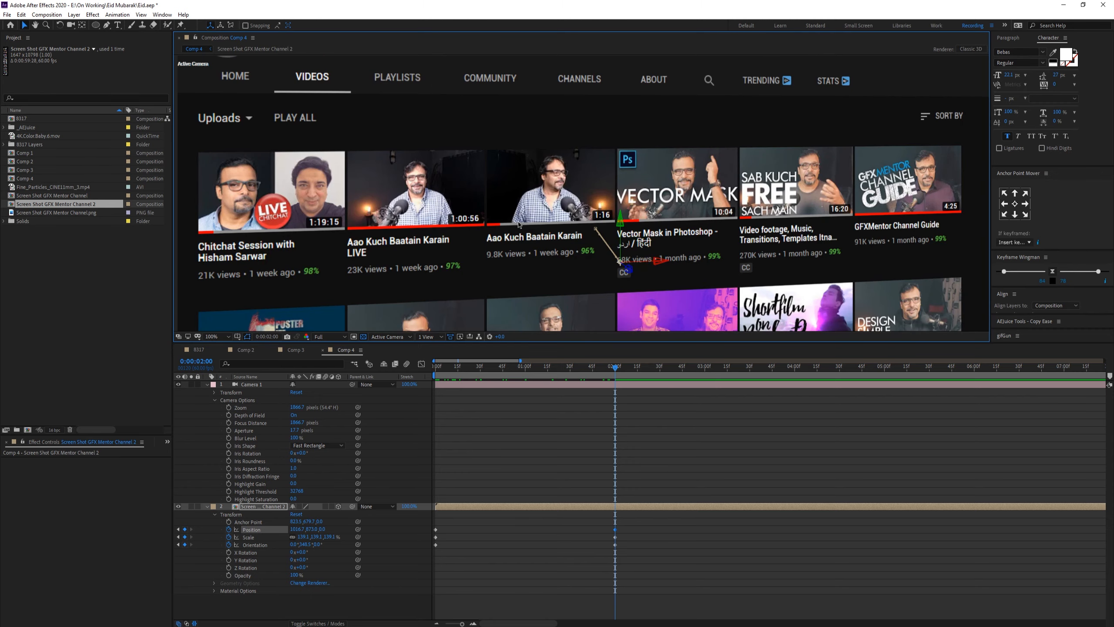
scroll(570, 254, up, 2)
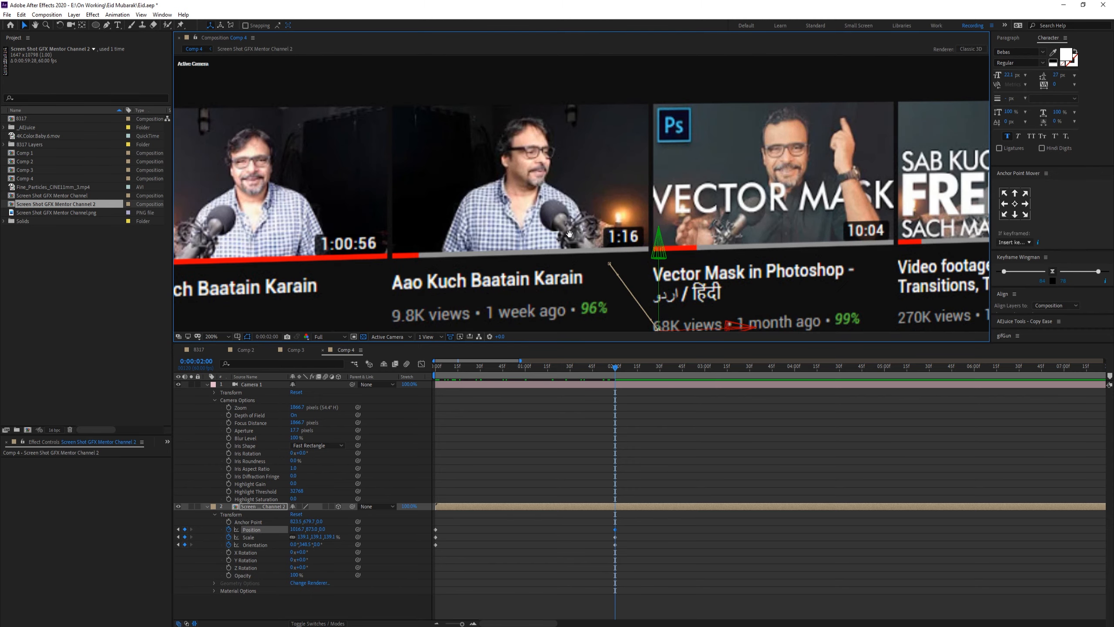
drag(613, 216, 640, 246)
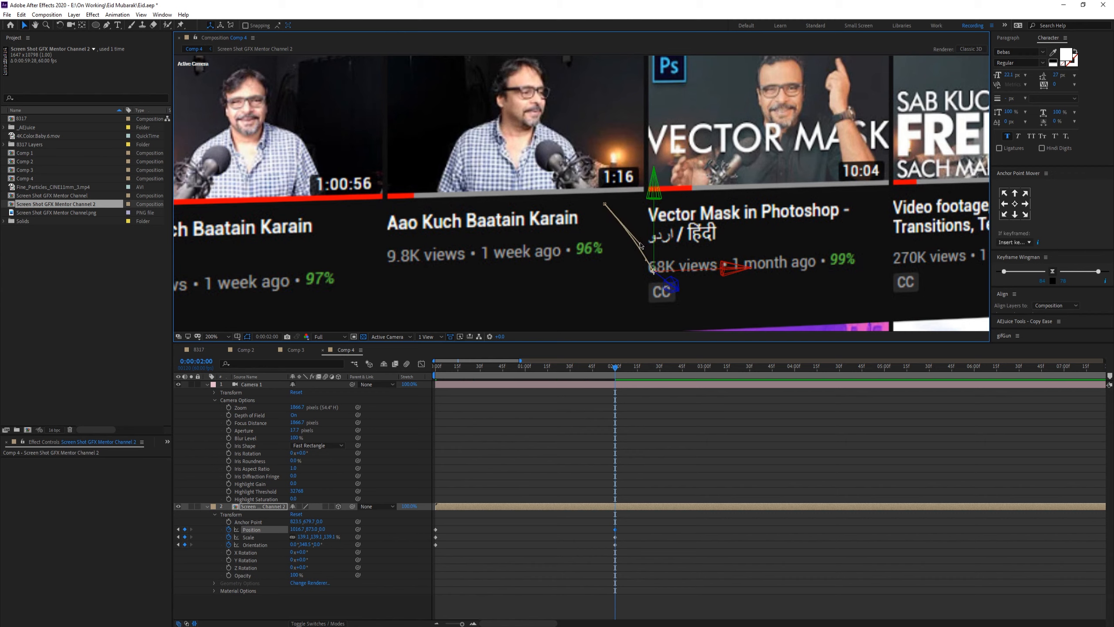
click(107, 25)
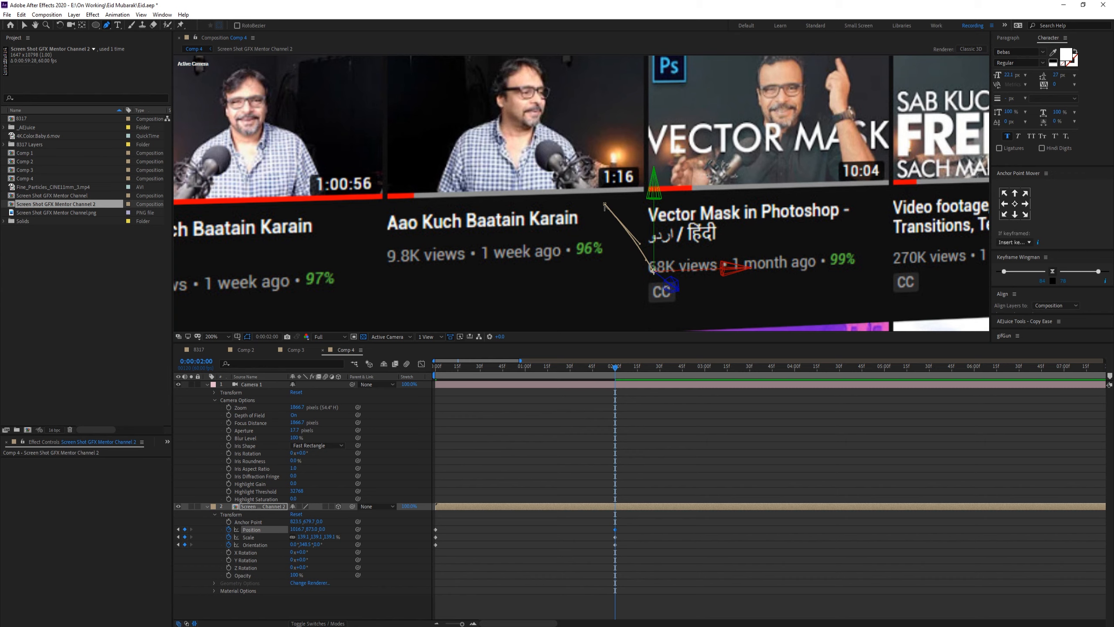
click(605, 205)
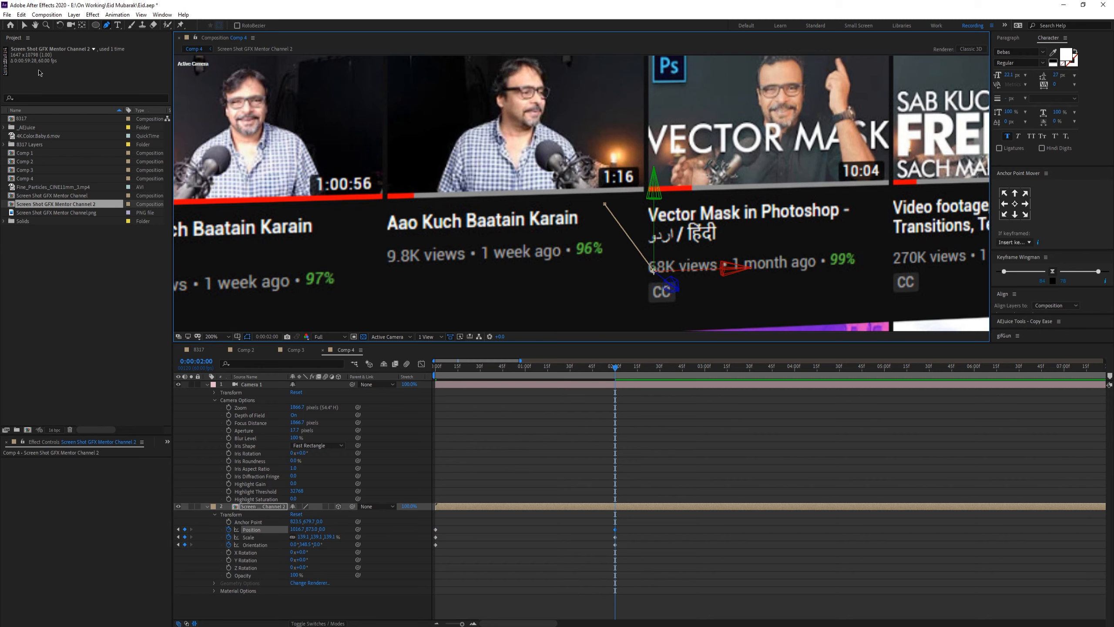
click(23, 25)
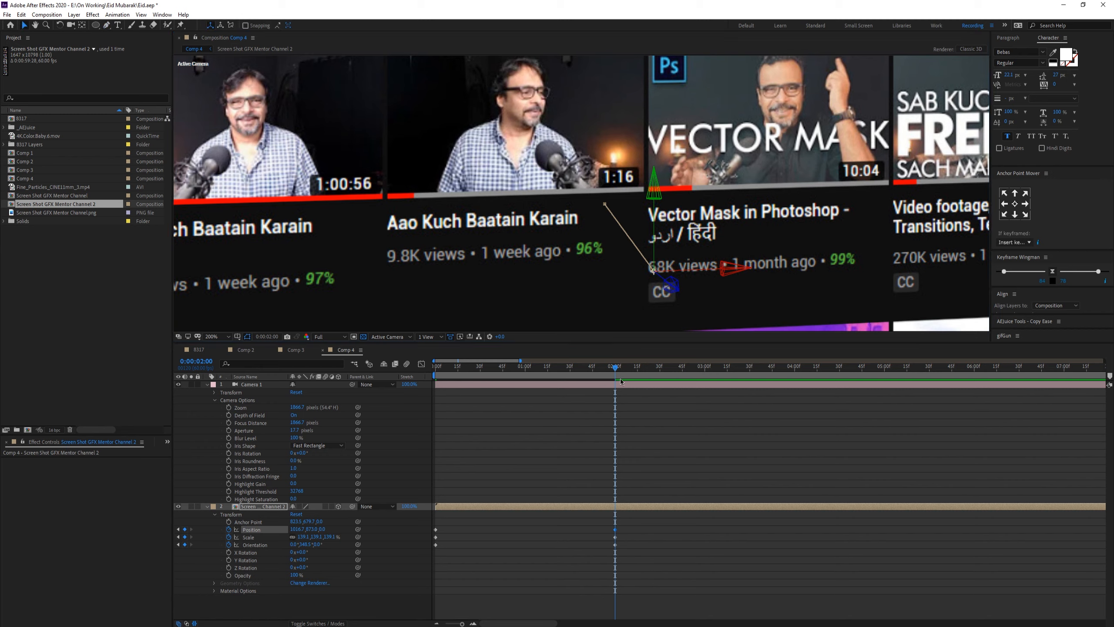
Step: Go to 0:00:05:00 and try dragging the screenshot layer in the viewer
drag(620, 382, 887, 383)
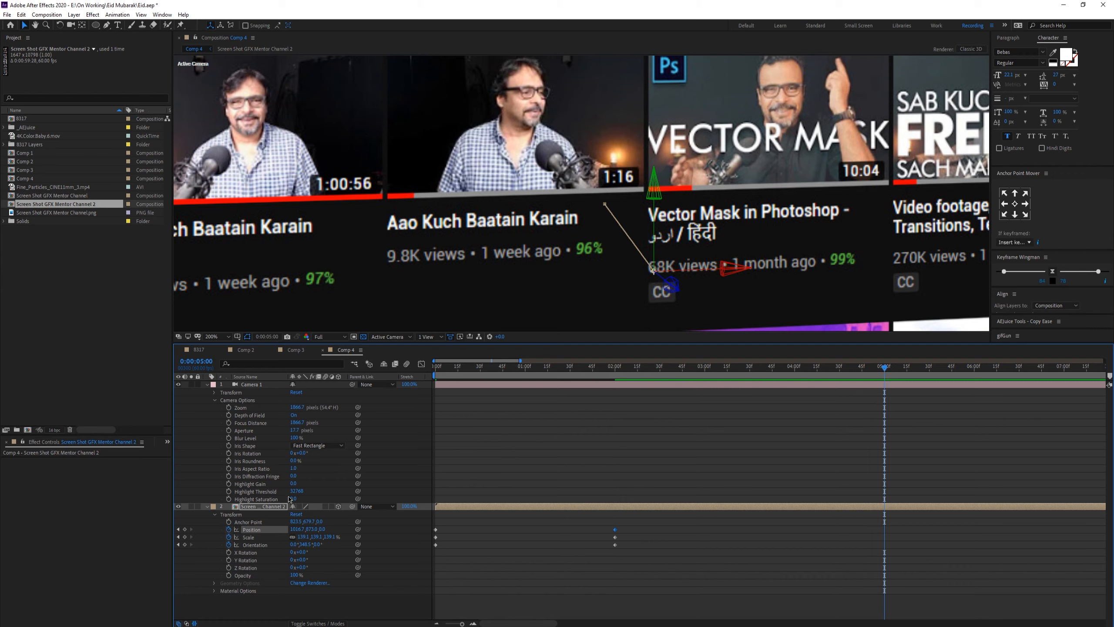
scroll(600, 261, down, 3)
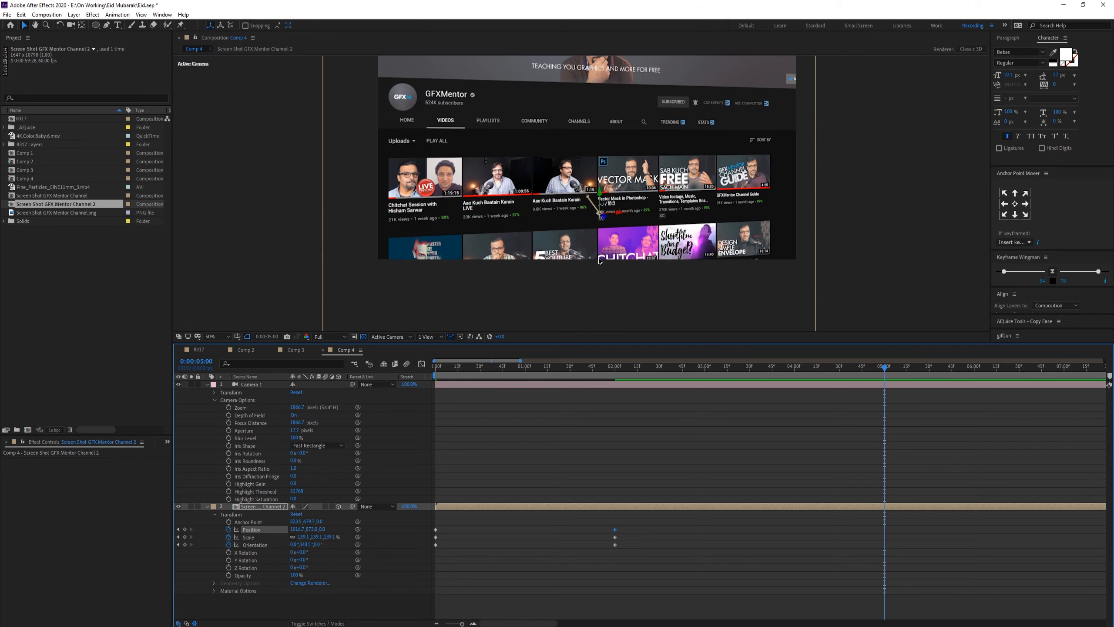
drag(632, 215, 671, 192)
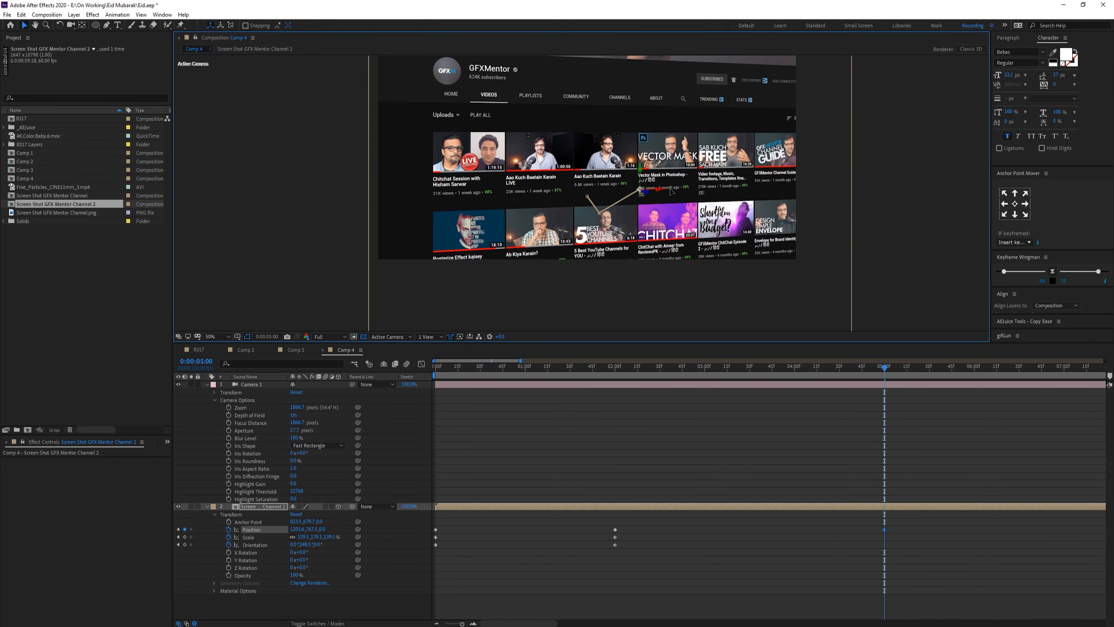
key(ctrl+z)
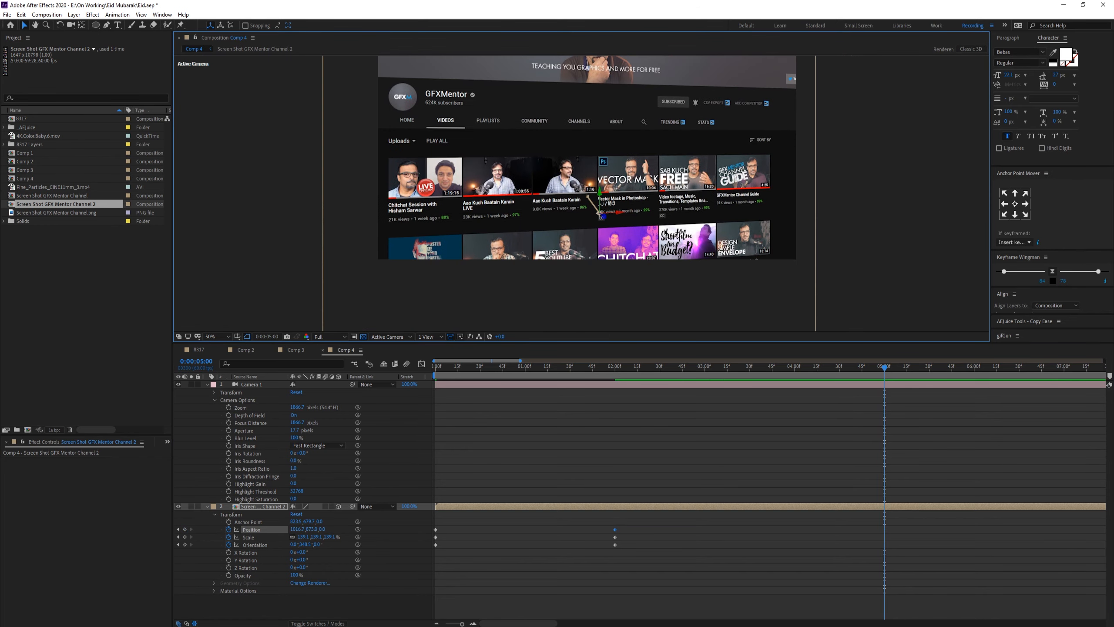
Step: Scroll the page up by setting the screenshot layer's Y position to -799 at 0:00:05:00
key(comma)
drag(316, 532, 495, 525)
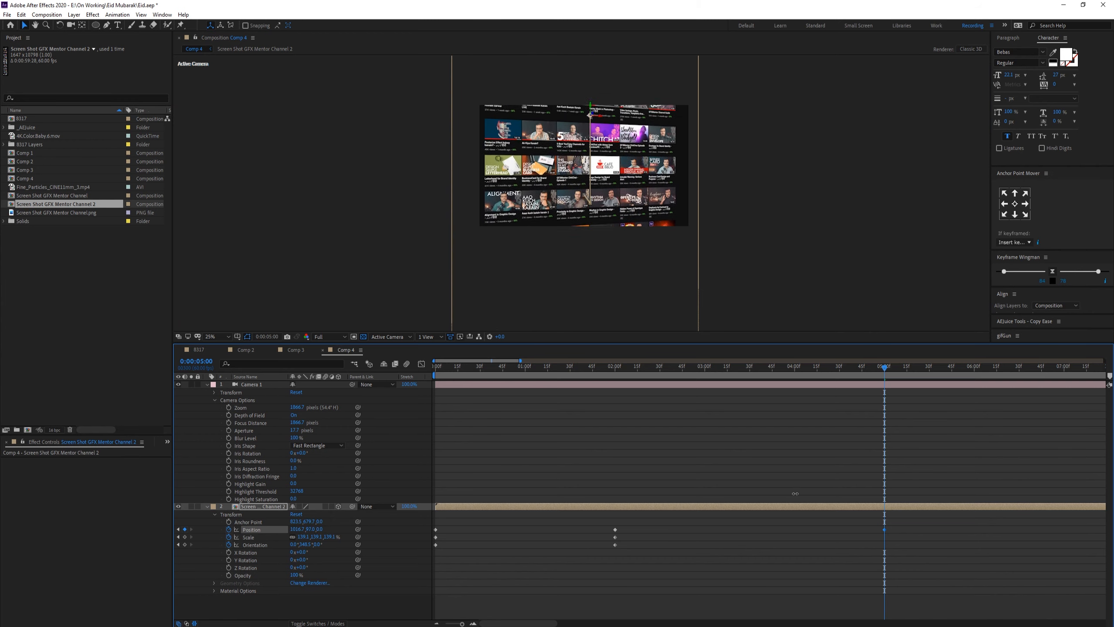
drag(795, 493, 806, 491)
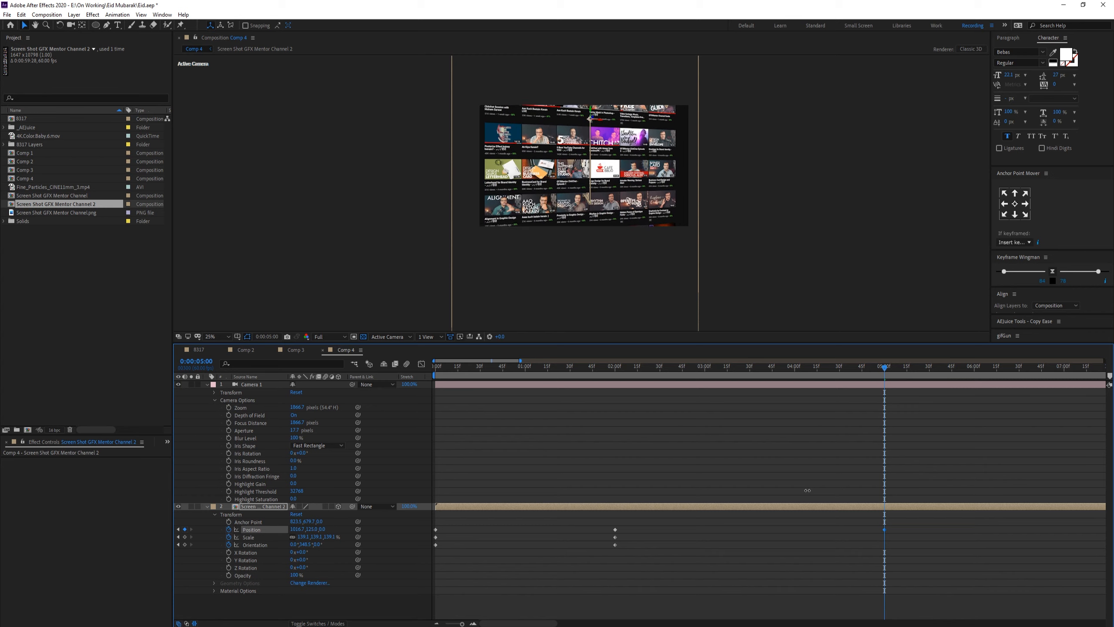
drag(803, 371, 888, 383)
click(312, 529)
text(-799)
key(Return)
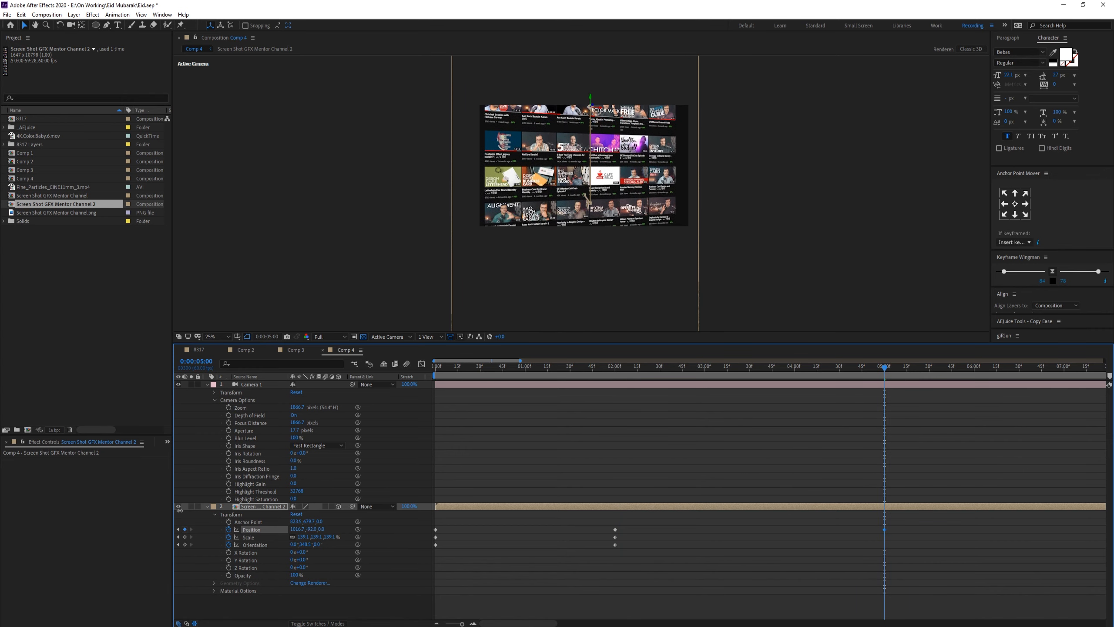
Step: Lower the layer's Y position further at 0:00:05:00 to scroll farther down the channel page
scroll(585, 190, up, 2)
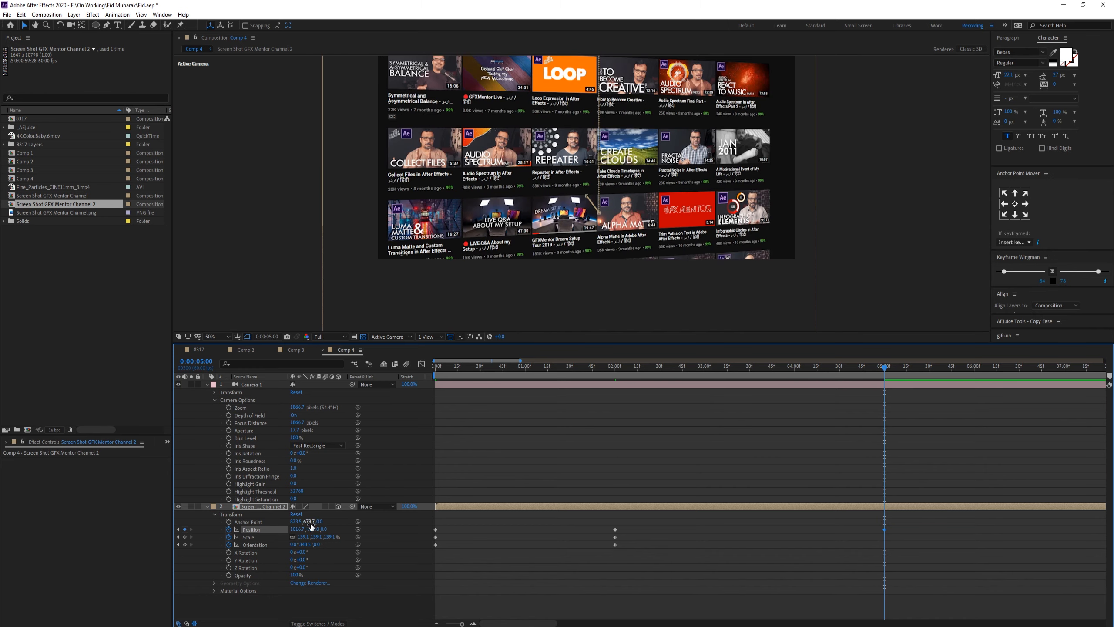
drag(311, 530, 13, 507)
drag(312, 530, 0, 522)
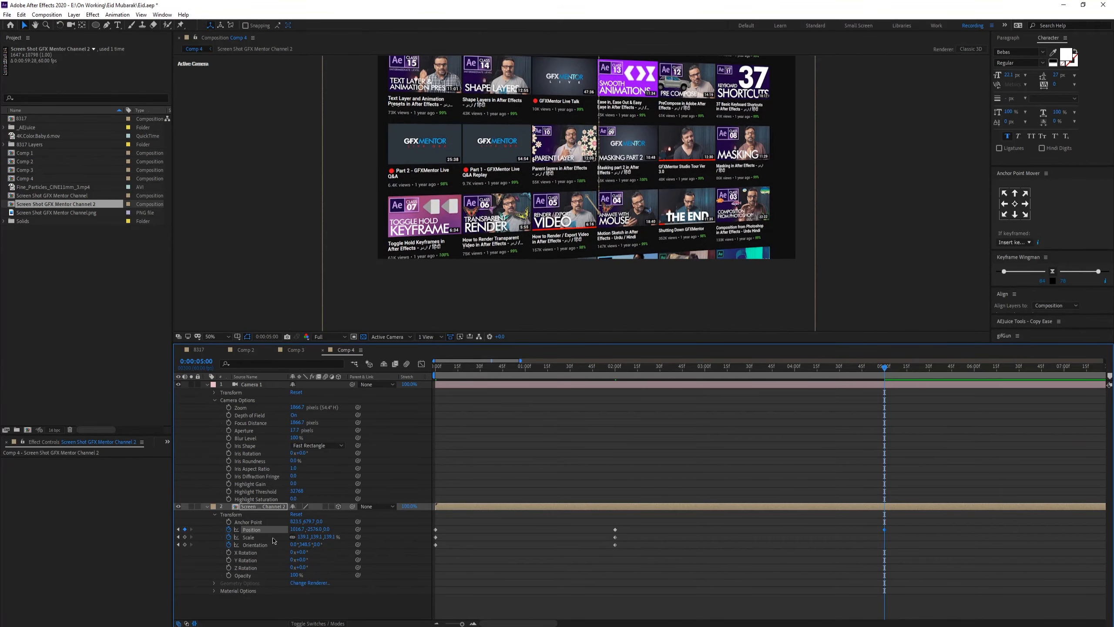
drag(312, 529, 180, 525)
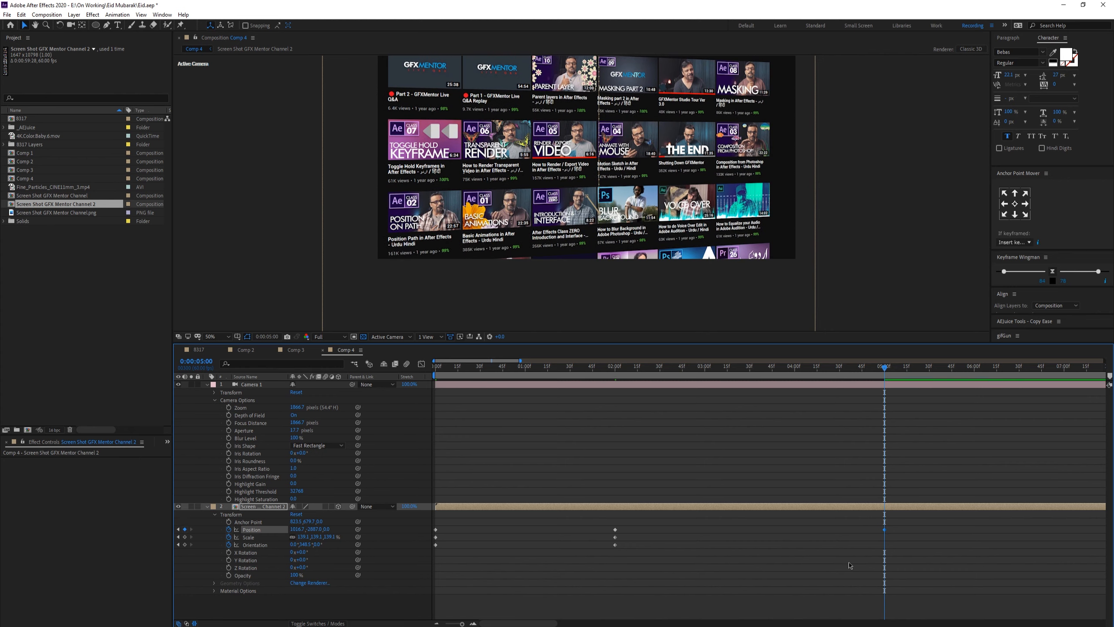
Step: Go to 0:00:08:00 and lower the Y position again to keep scrolling down the channel page
drag(547, 622, 577, 621)
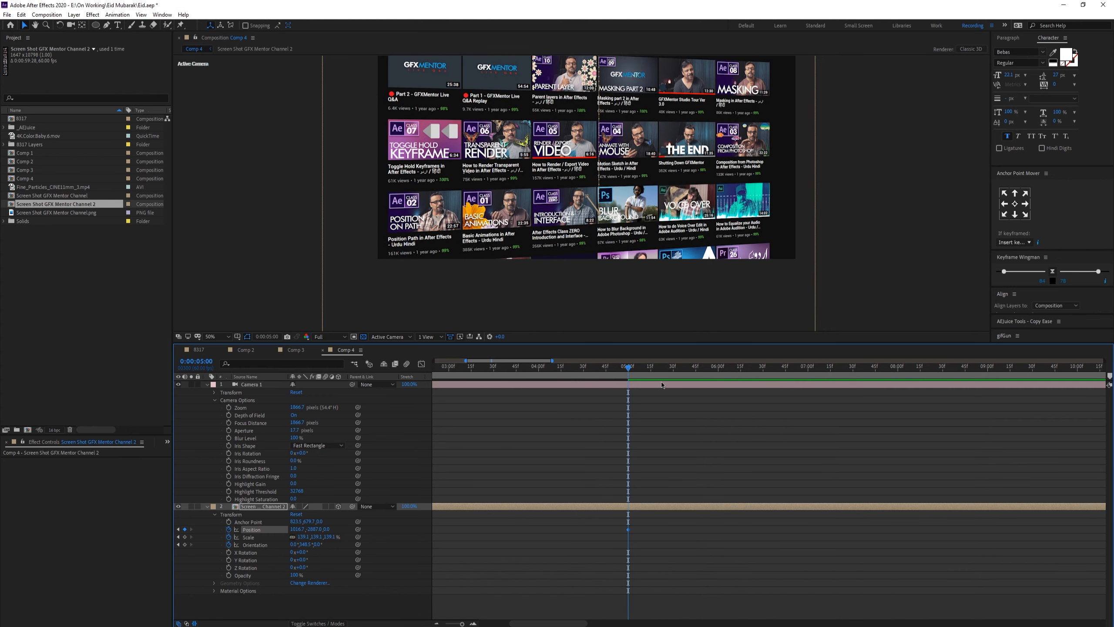
drag(631, 367, 897, 370)
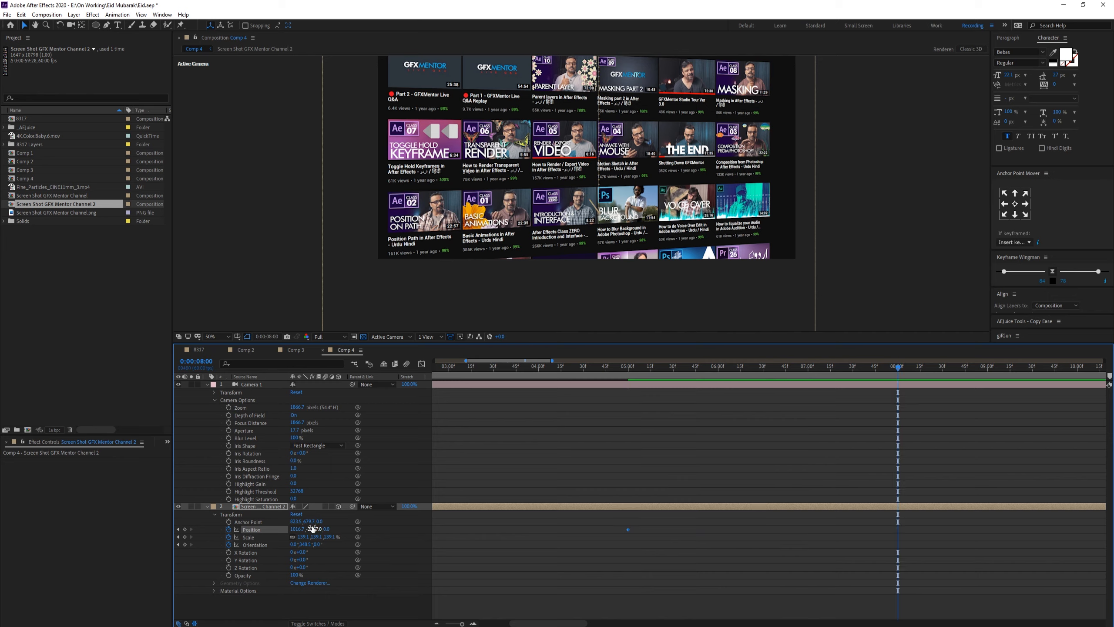
drag(314, 529, 0, 530)
drag(314, 529, 0, 528)
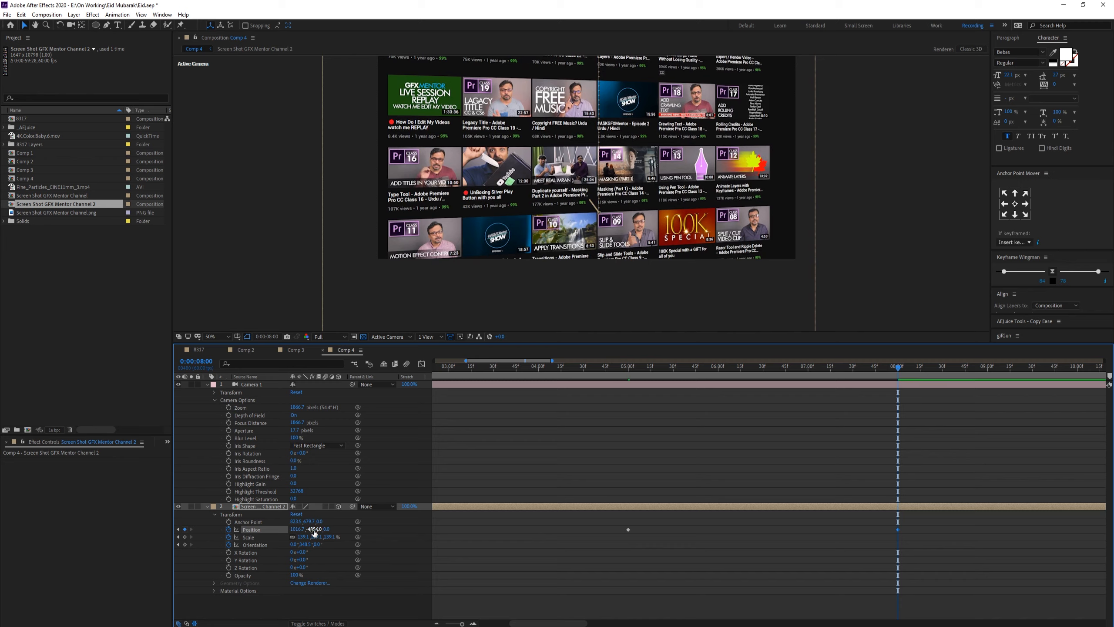
Step: Lower the screenshot layer's Y position further at 0:00:08:00, then at 0:00:11:00 lower it again to scroll toward the page bottom
drag(313, 529, 9, 526)
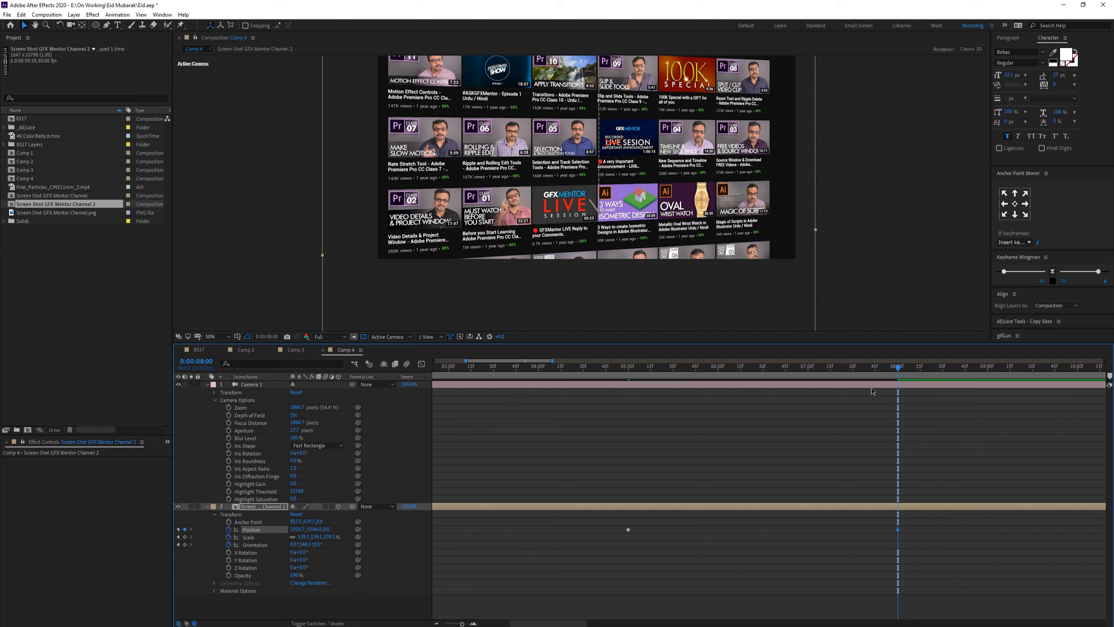
drag(943, 368, 1014, 373)
scroll(1005, 385, down, 5)
drag(855, 369, 930, 373)
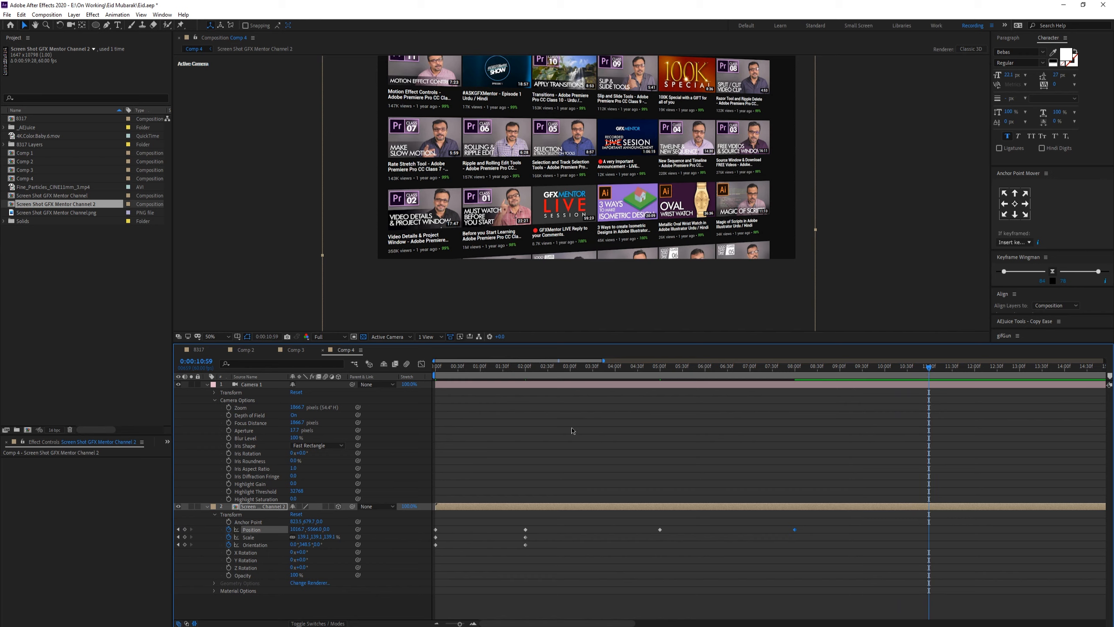
key(Page_Down)
drag(317, 529, 214, 529)
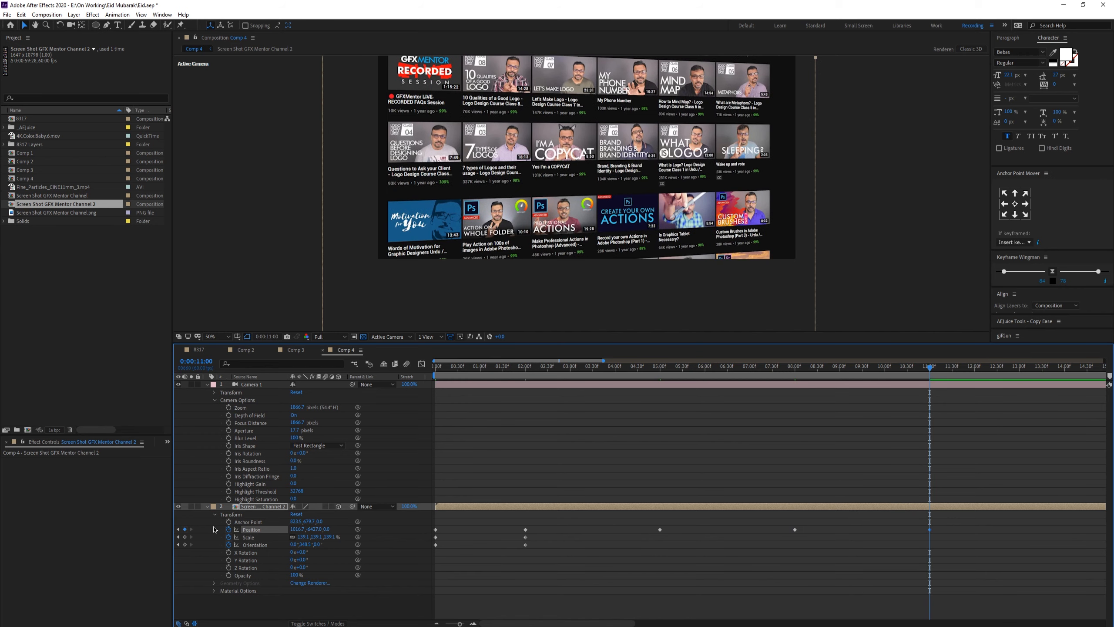
drag(307, 530, 4, 518)
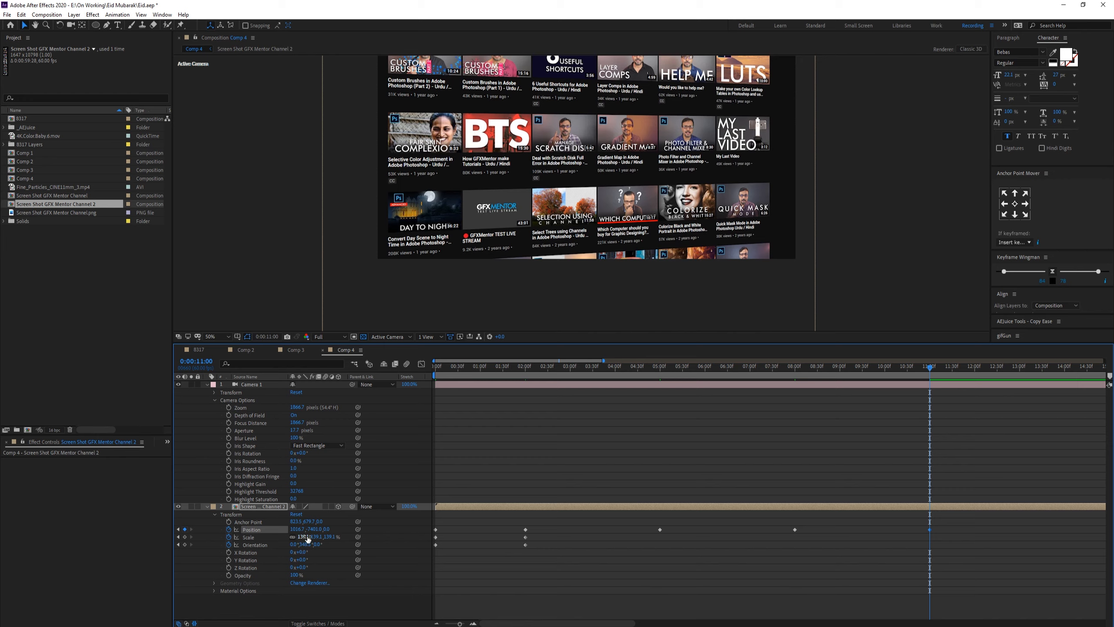
drag(314, 529, 2, 521)
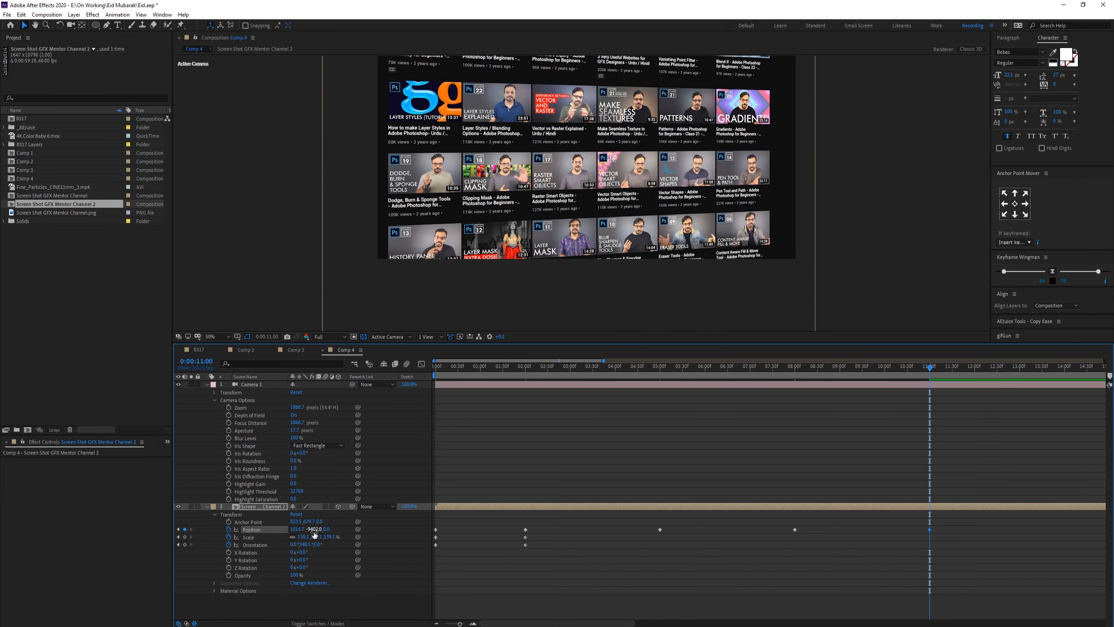
drag(314, 529, 4, 522)
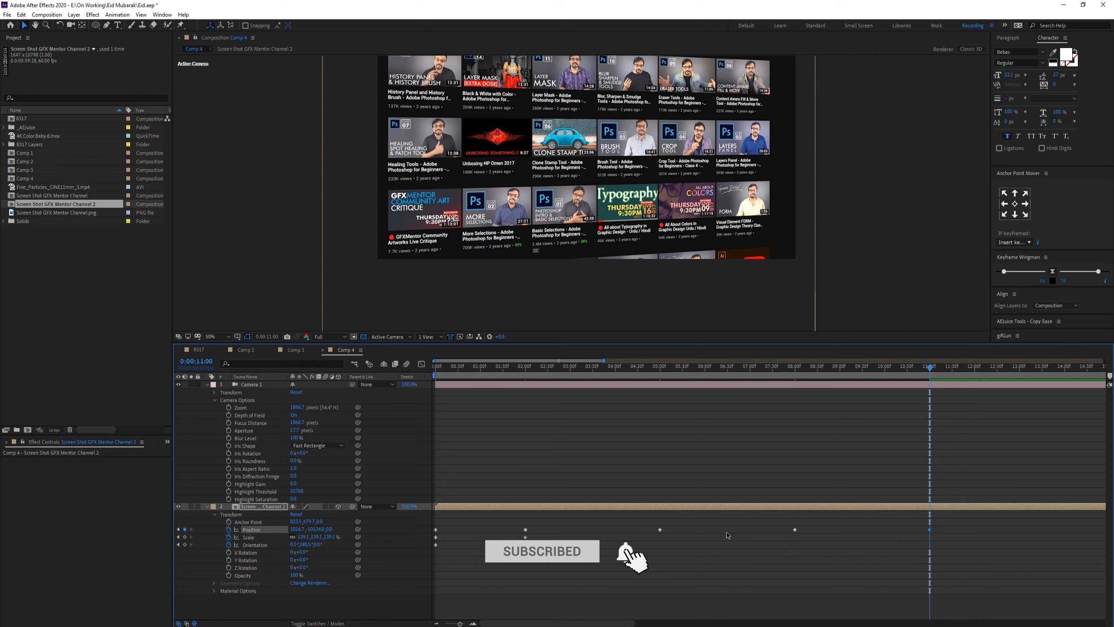
Step: Set the work area end at 0:00:11:00 and save the project
key(n)
key(ctrl+s)
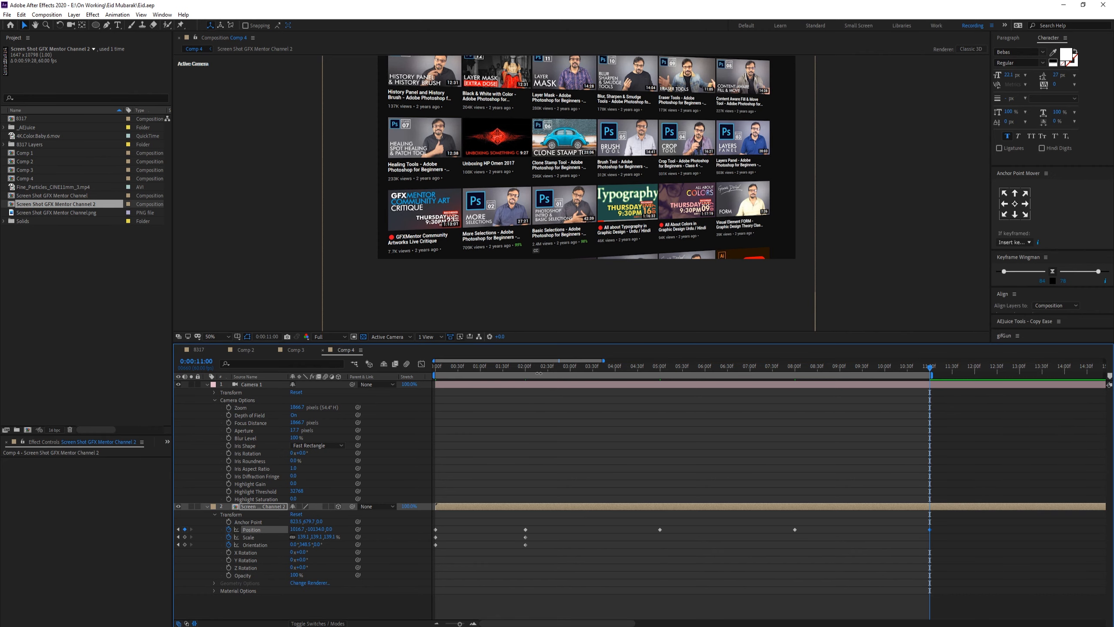
Step: Select all the screenshot layer's Position keyframes and apply easing to them with Keyframe Wingman
key(Home)
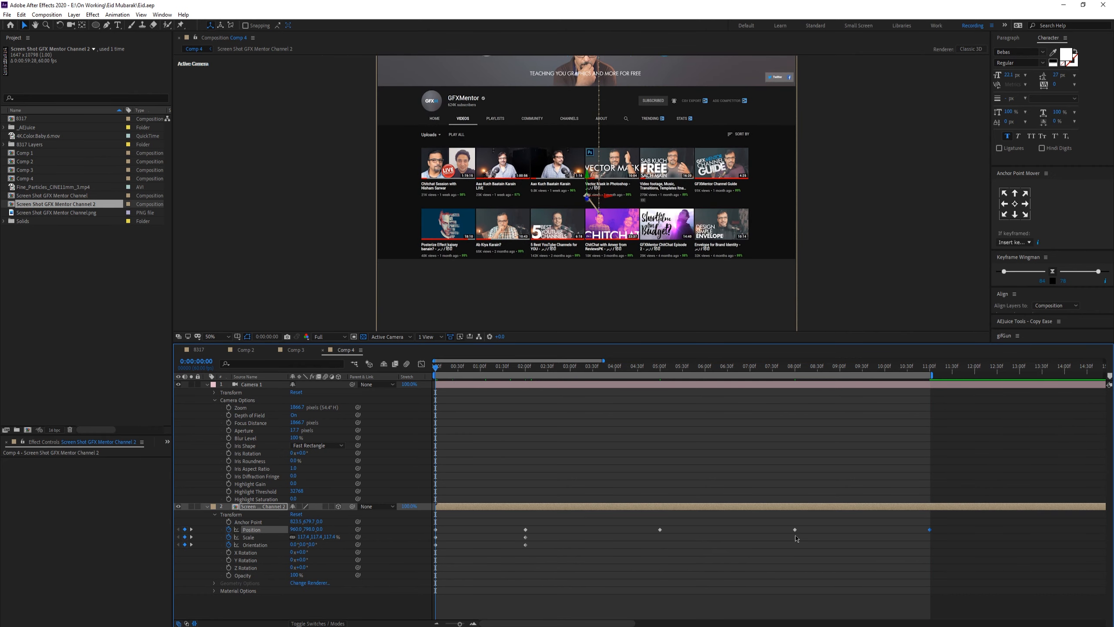
drag(544, 526, 439, 561)
drag(947, 525, 411, 588)
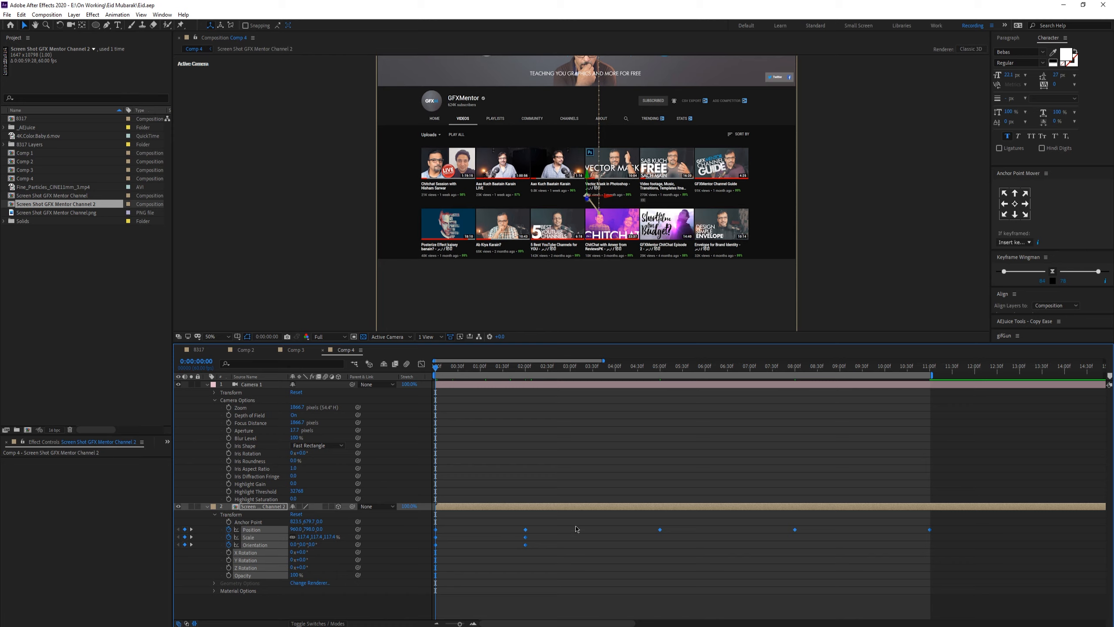
click(1053, 272)
click(422, 364)
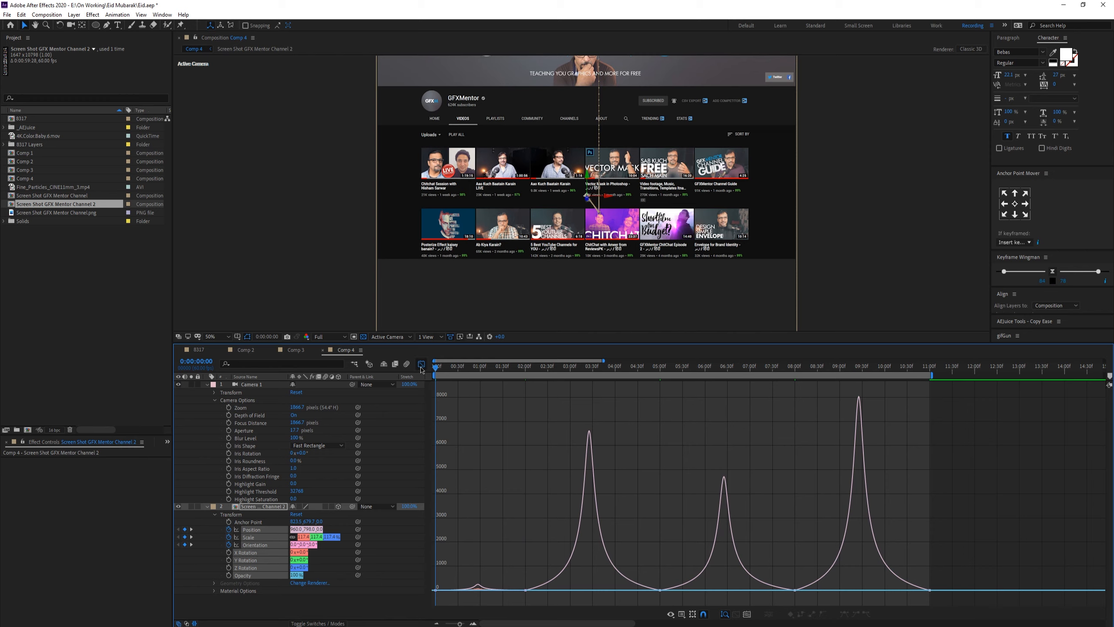
click(422, 364)
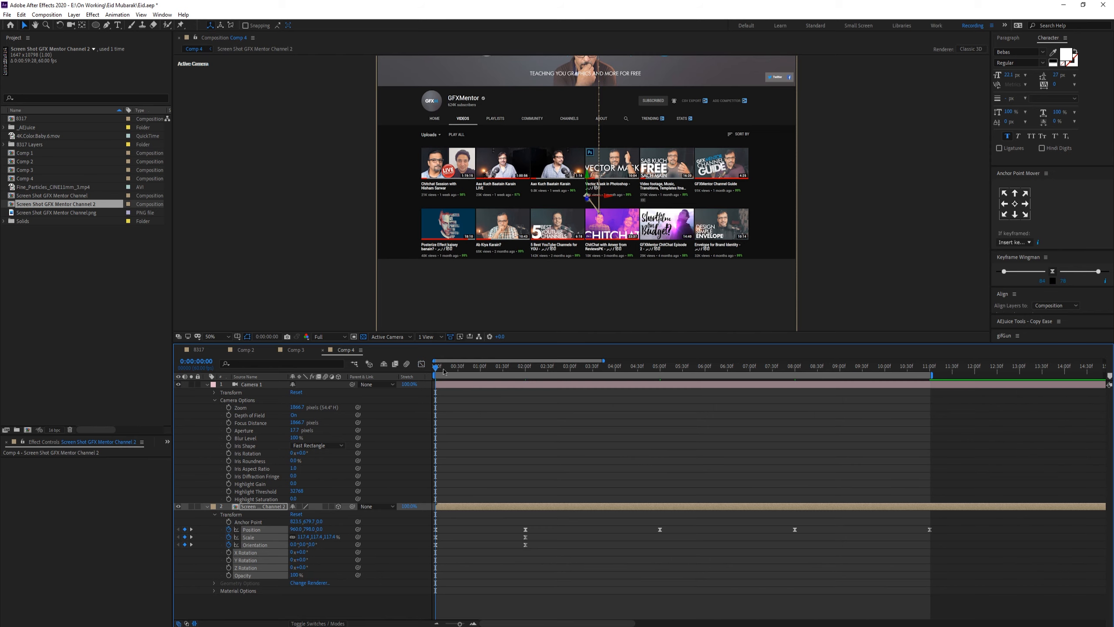
Step: Preview the scrolling animation from the start
mouse_move(443, 372)
mouse_down()
mouse_move(518, 371)
mouse_move(423, 367)
mouse_up()
key(space)
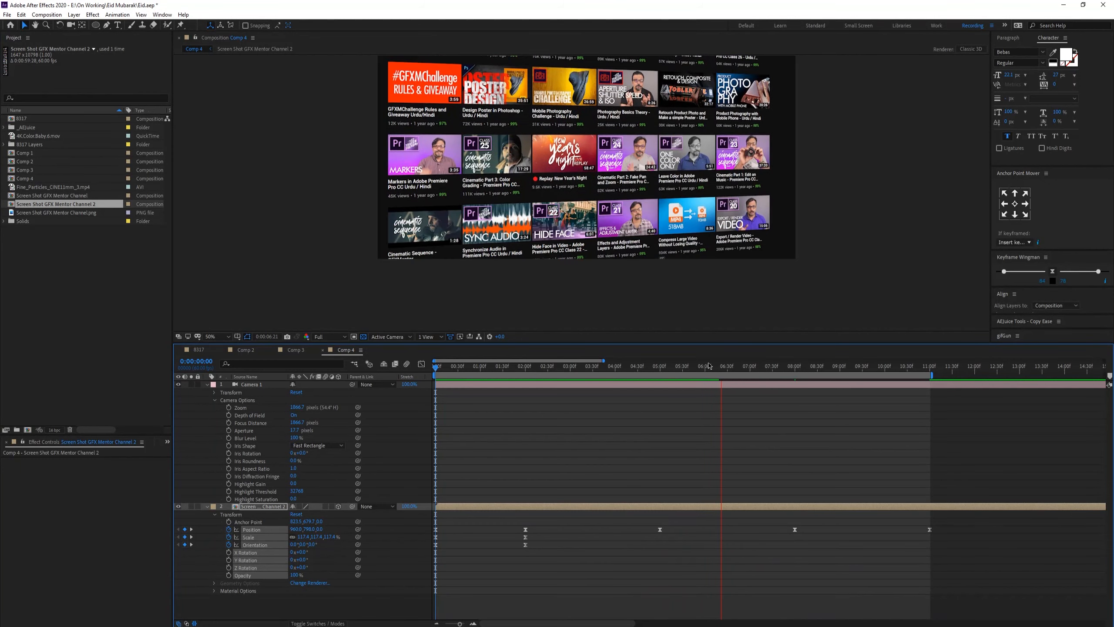
click(695, 368)
click(686, 369)
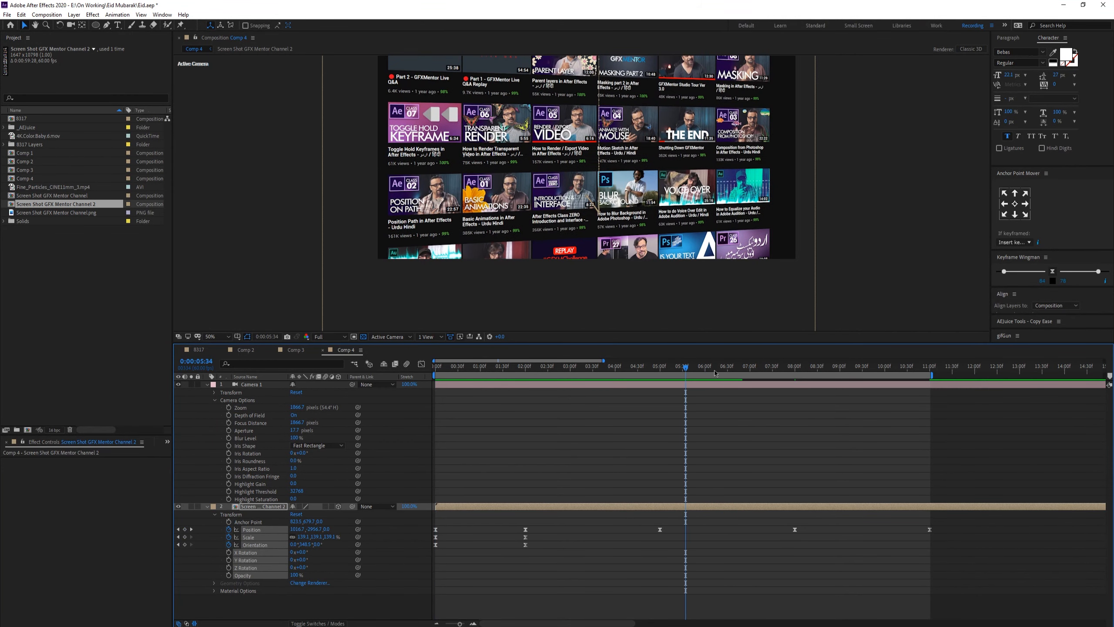
Step: Collapse the screenshot layer's properties and move to 0:00:02:00
click(207, 506)
click(288, 559)
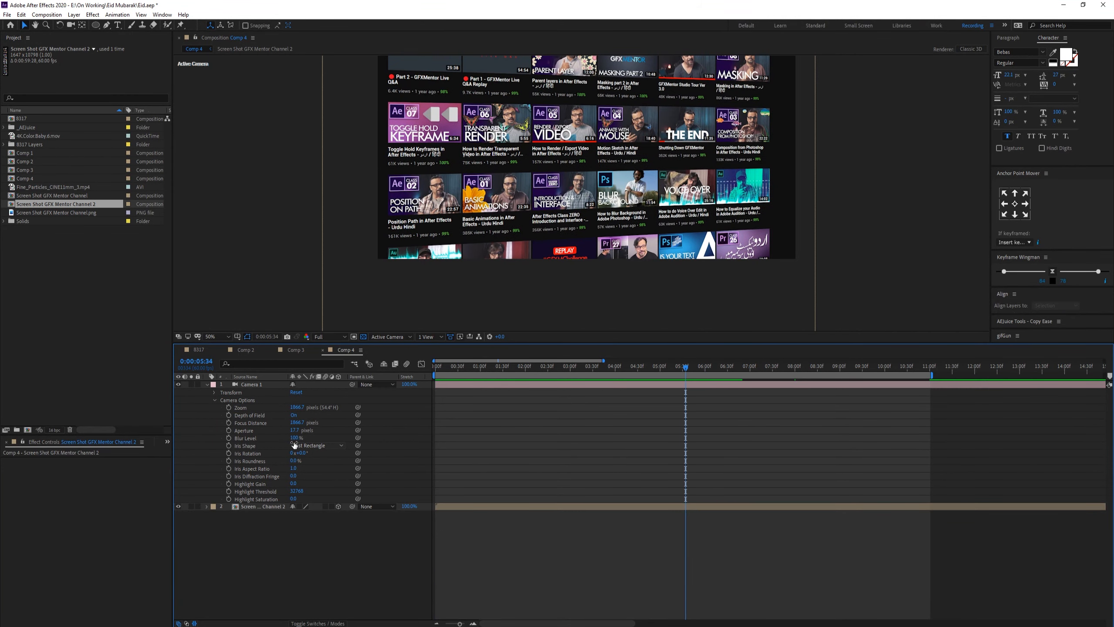
drag(686, 367, 466, 371)
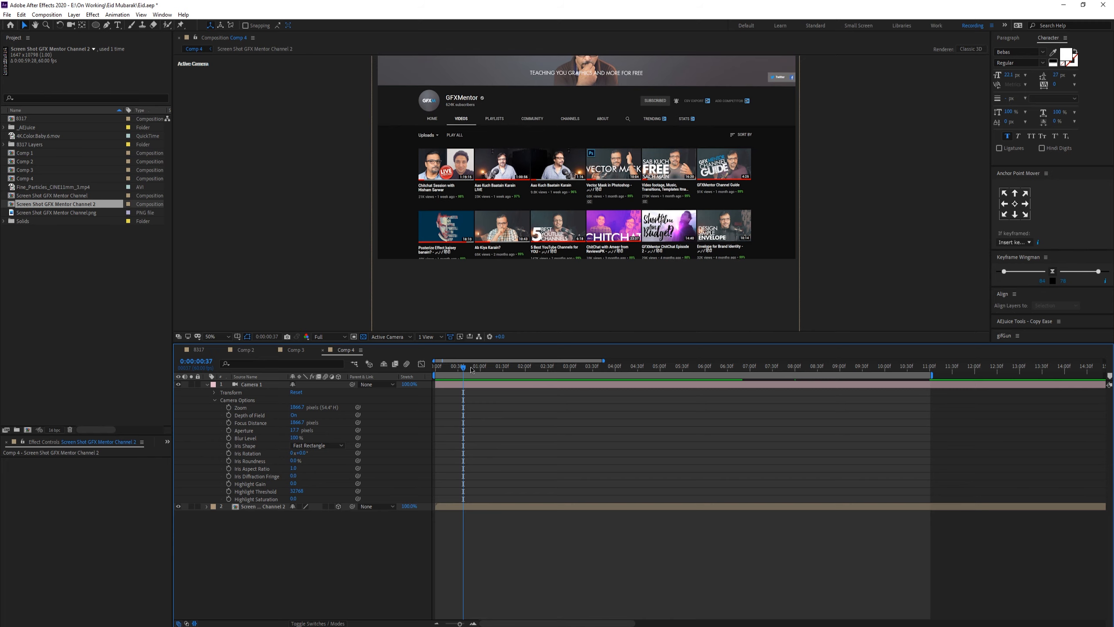
click(526, 367)
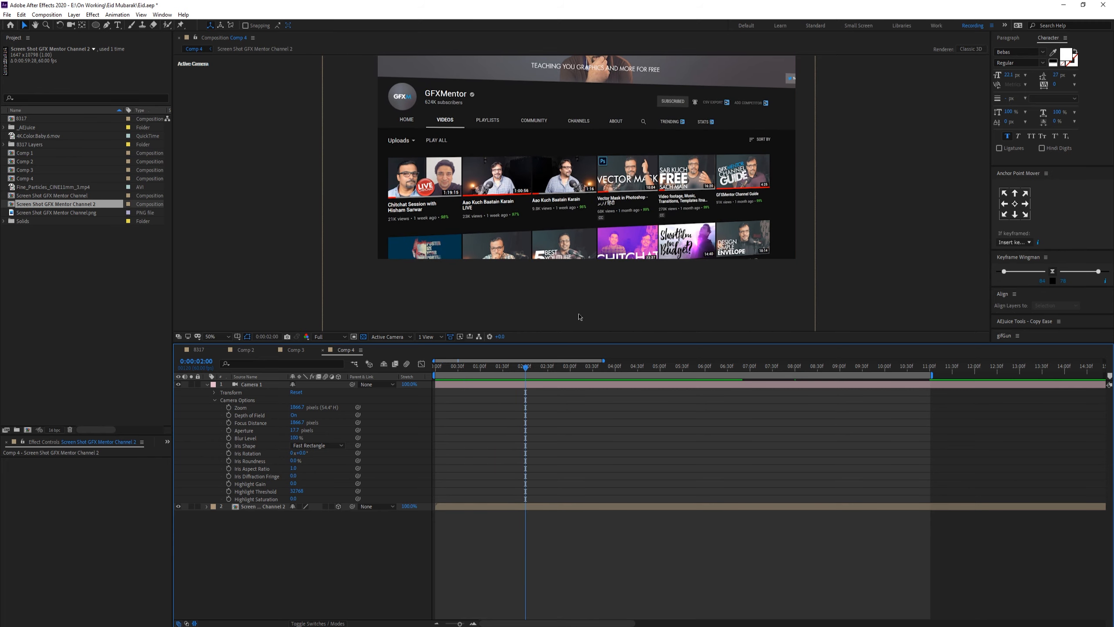
Step: Try different camera Aperture values to blur the page, ending with 1000
drag(294, 430, 441, 417)
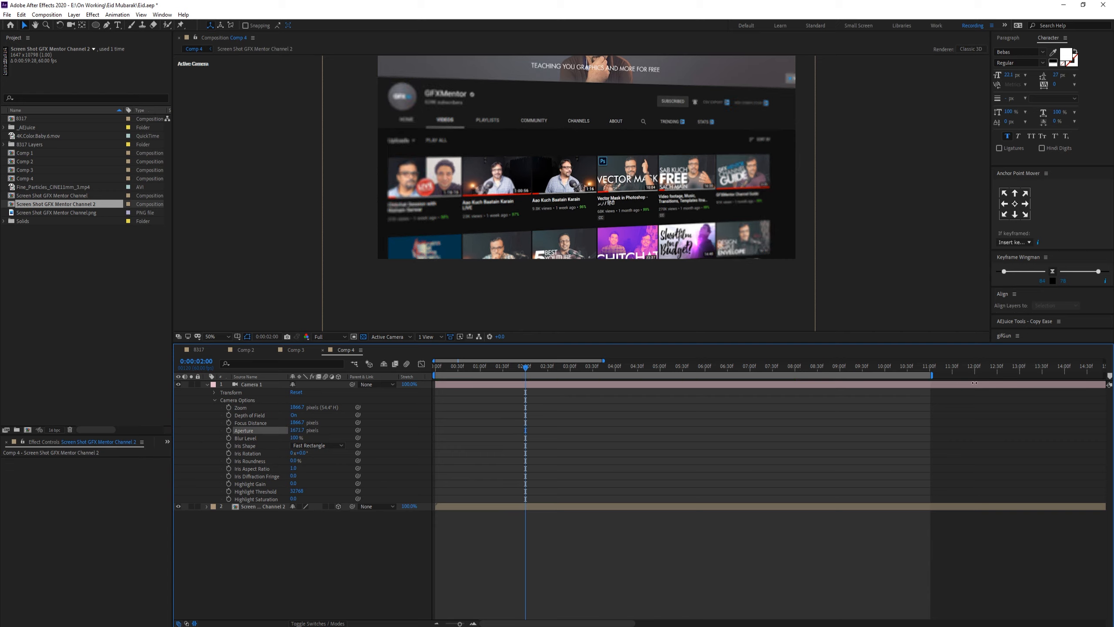
drag(905, 386, 905, 385)
drag(297, 431, 380, 425)
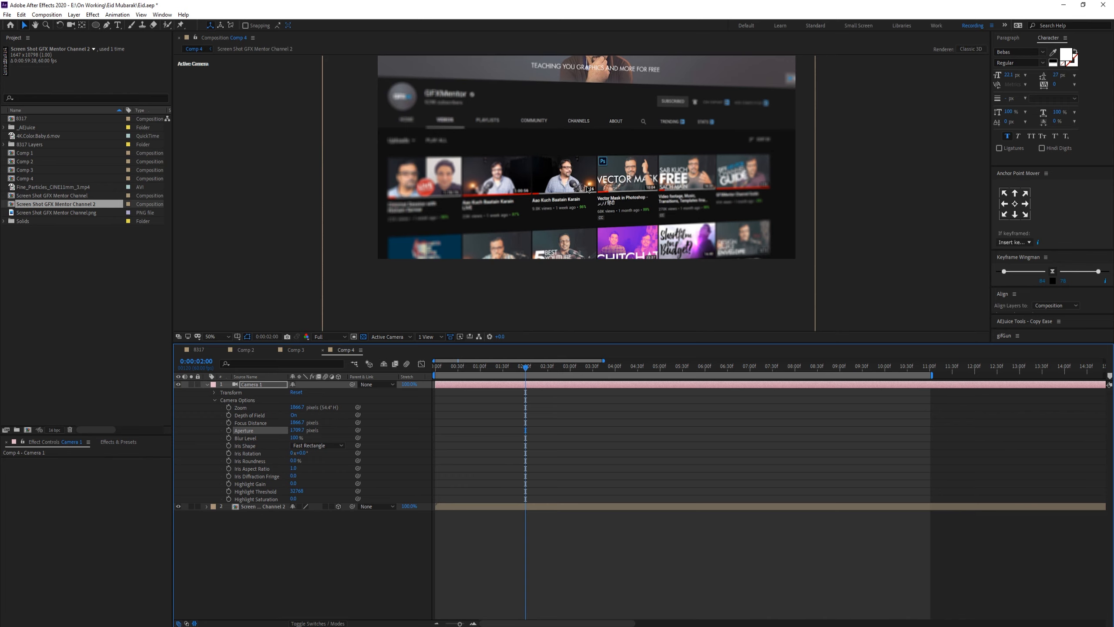
key(slash)
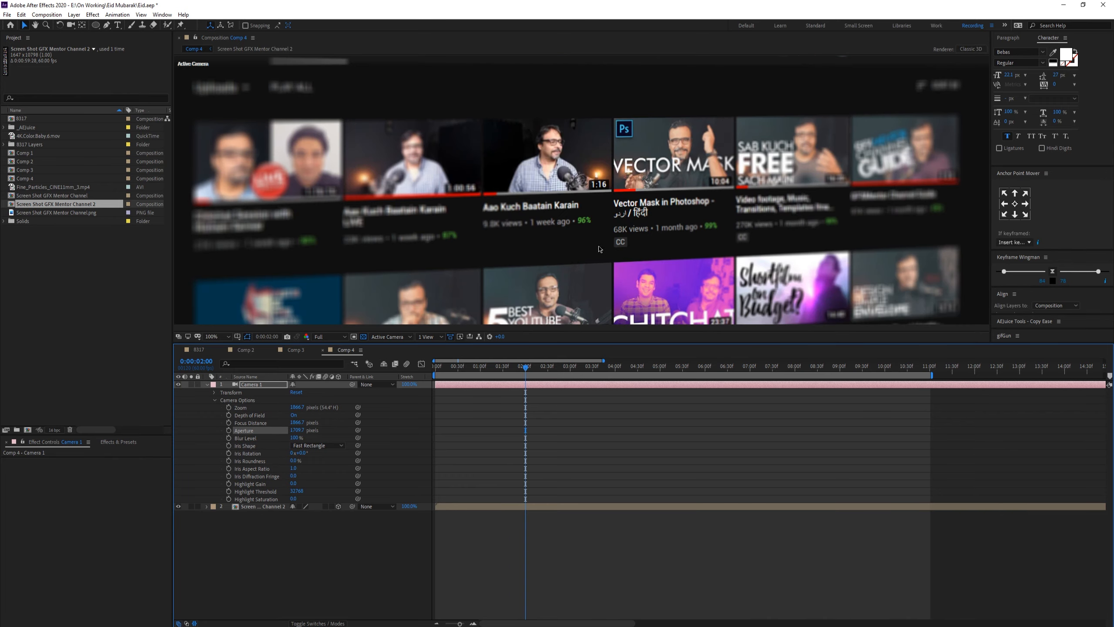
drag(297, 431, 1112, 391)
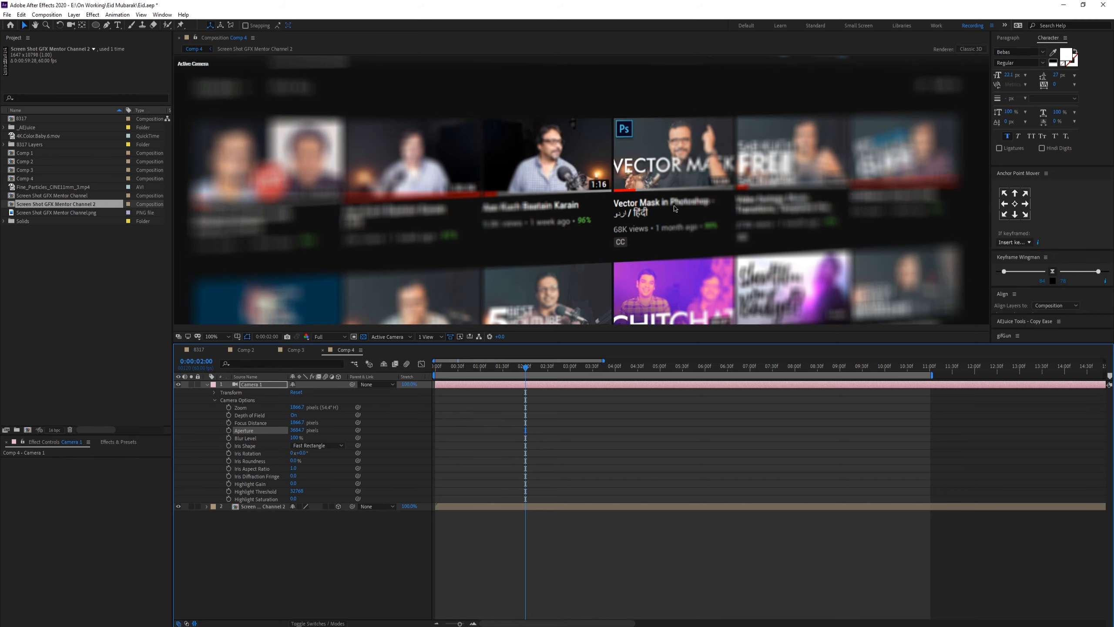
click(296, 430)
text(1000)
key(Tab)
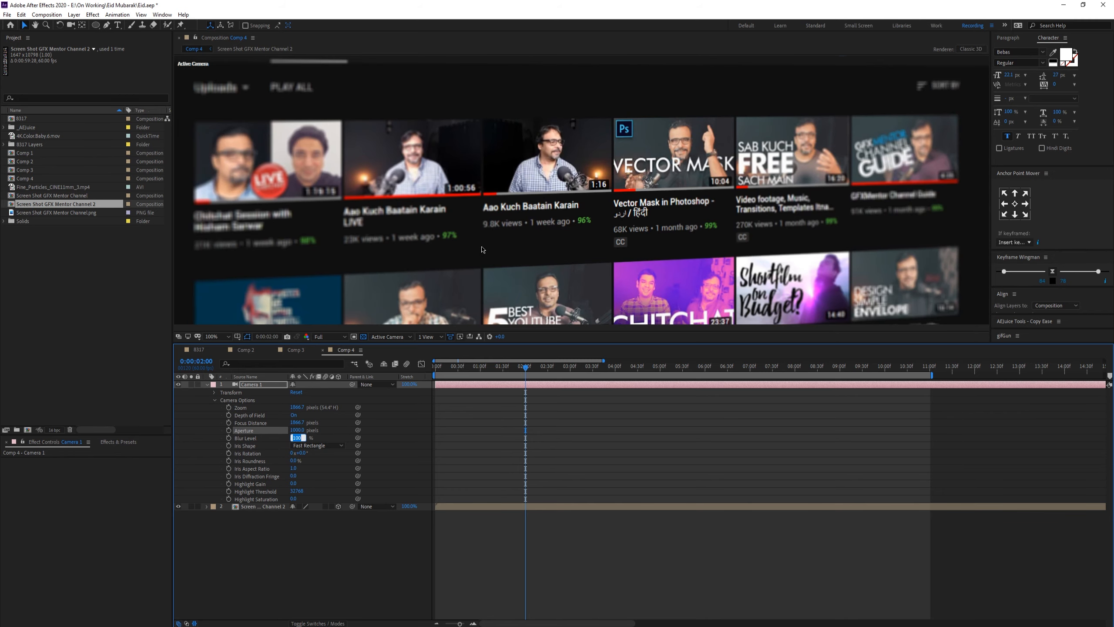
Step: Set the camera's Aperture to 13000
scroll(483, 249, down, 1)
scroll(690, 226, up, 1)
scroll(855, 185, down, 1)
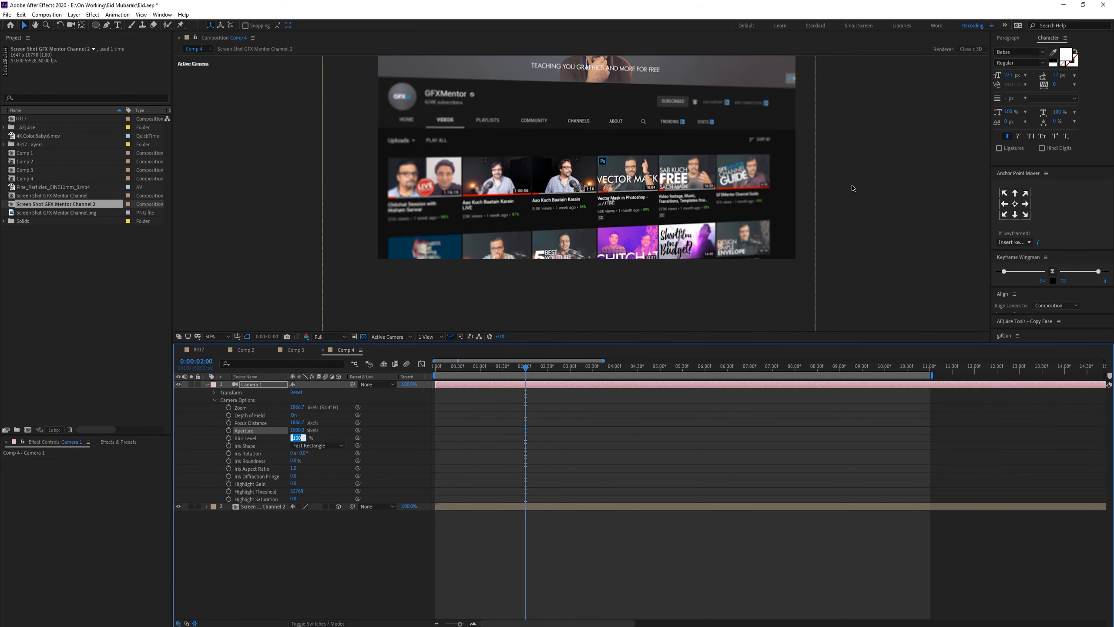
click(300, 431)
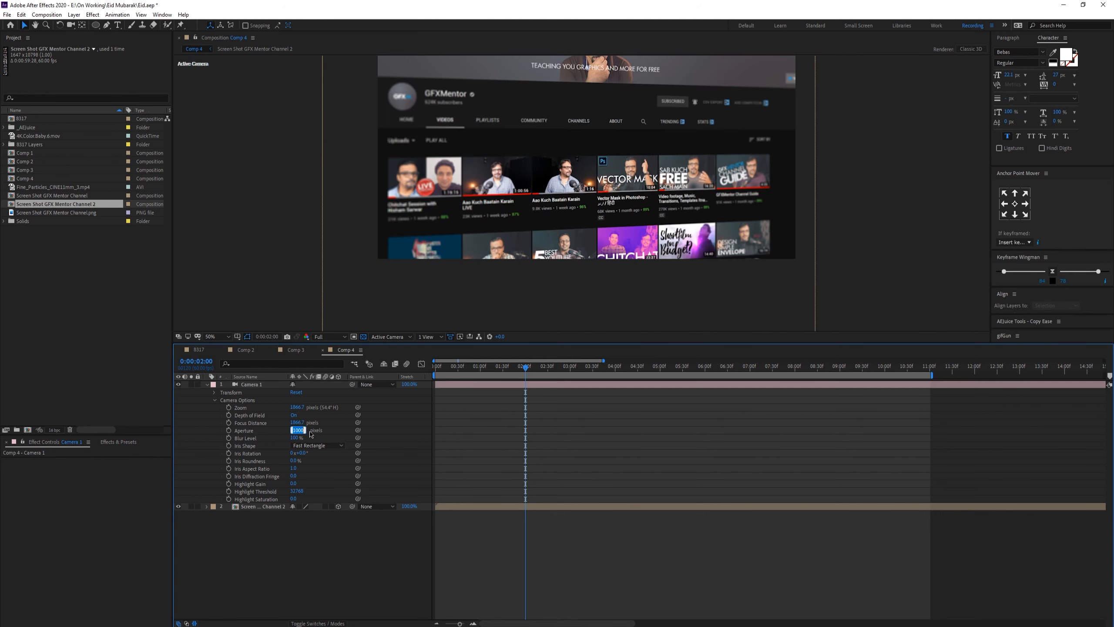
text(1300)
key(Return)
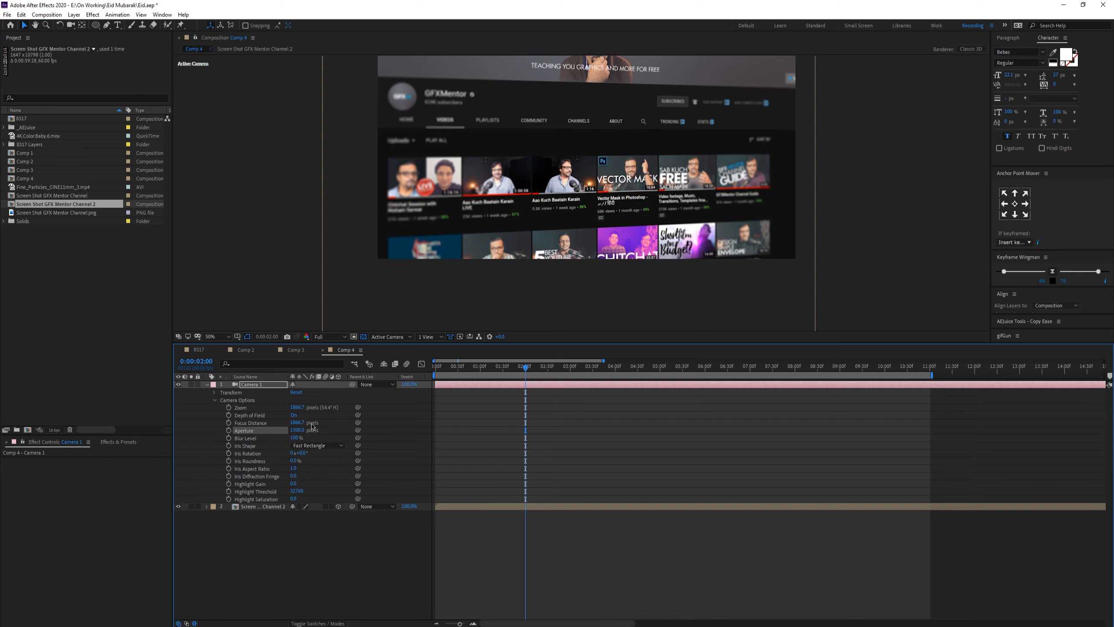
Step: Adjust the camera's Focus Distance to sharpen the top videos and add a Focus Distance keyframe at 0:00:02:00
scroll(571, 263, up, 1)
drag(297, 423, 383, 425)
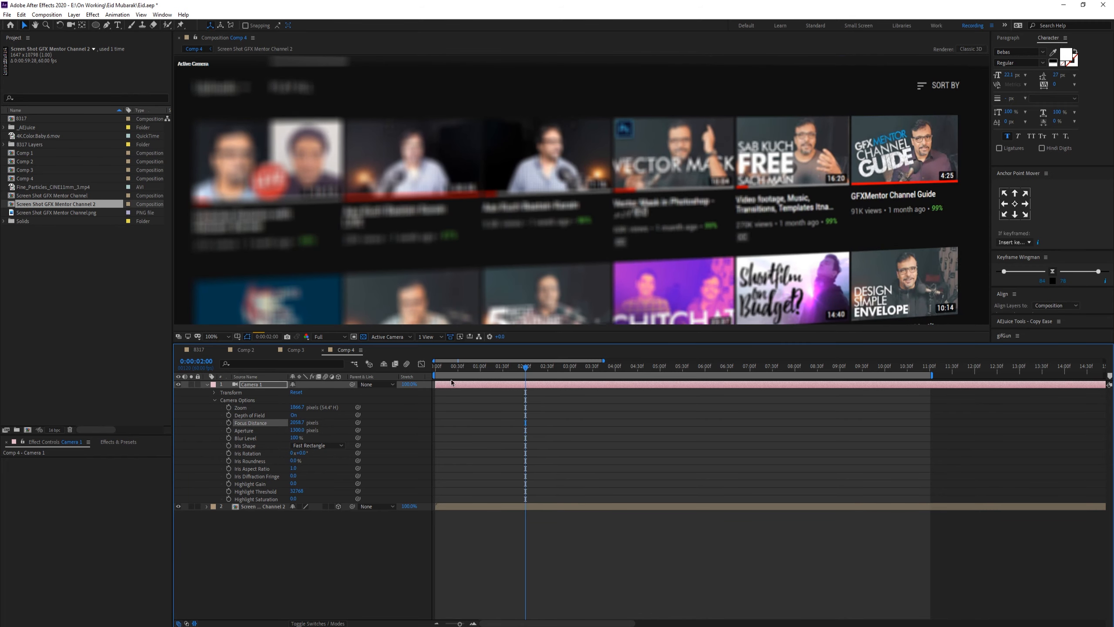
scroll(765, 207, down, 1)
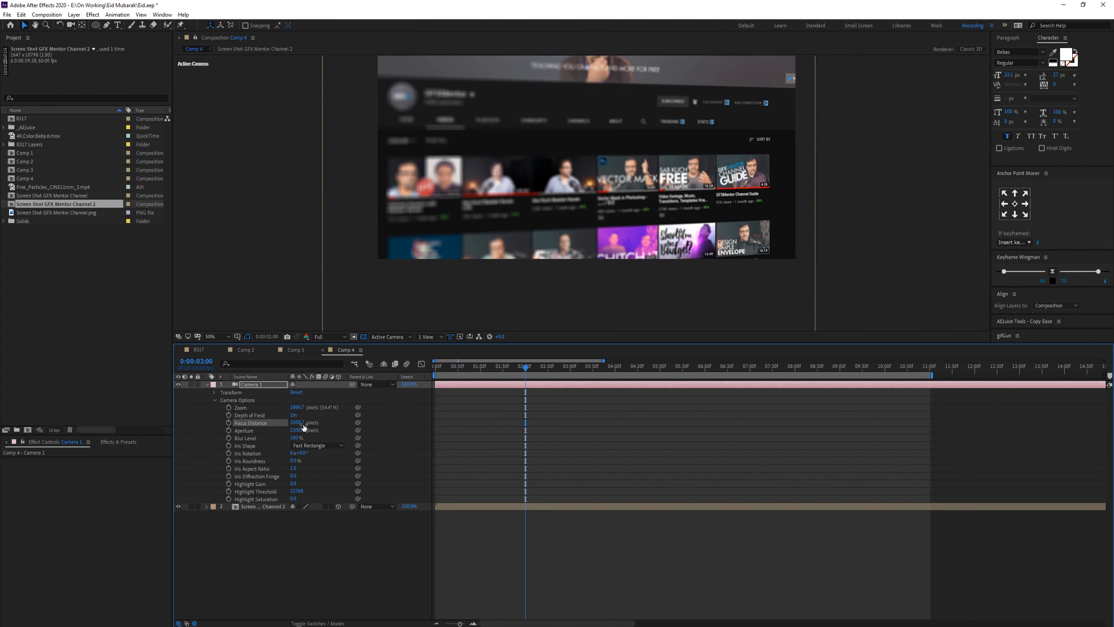
drag(298, 422, 164, 428)
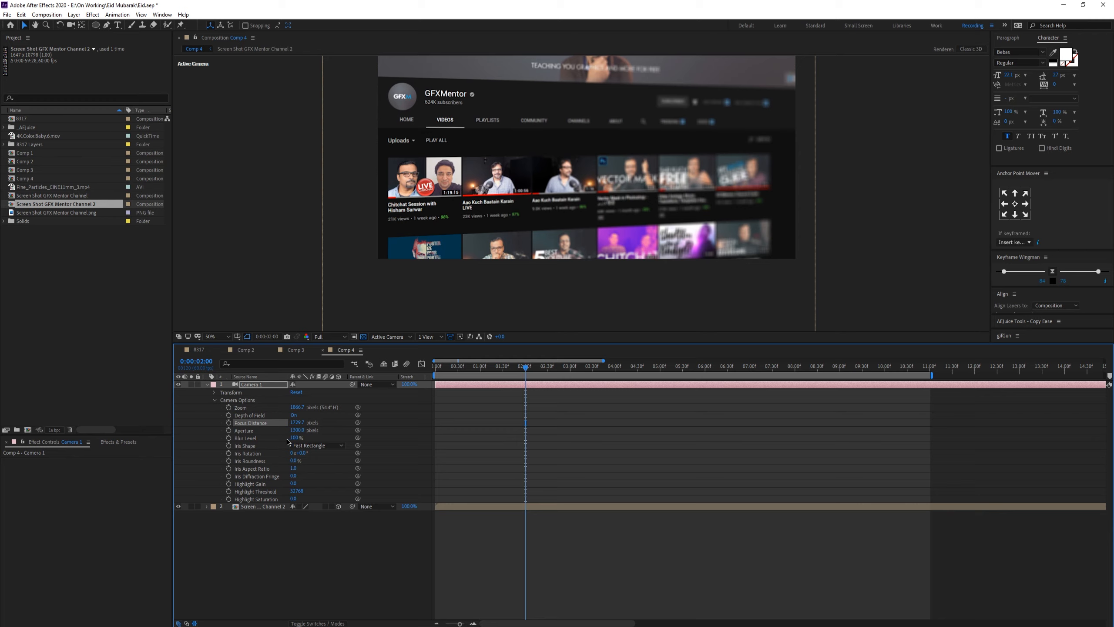
mouse_move(297, 423)
mouse_down()
mouse_move(395, 417)
mouse_move(276, 421)
mouse_up()
click(228, 422)
scroll(509, 403, up, 2)
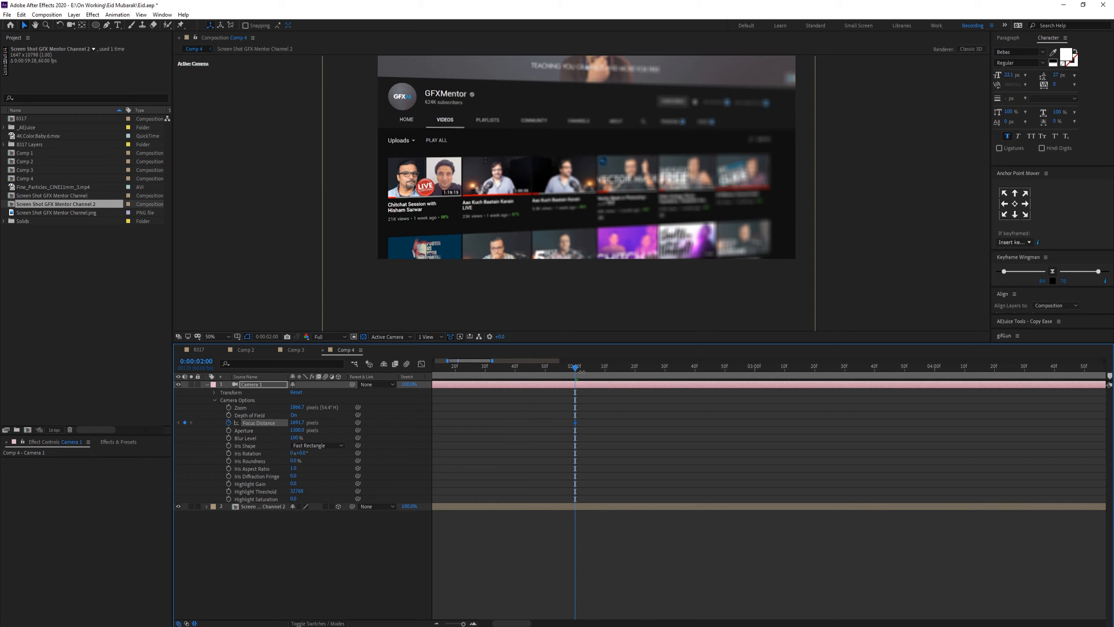
Step: Go to 0:00:04:00 and adjust the Focus Distance to refocus the visible videos
drag(577, 371, 934, 373)
drag(293, 422, 434, 416)
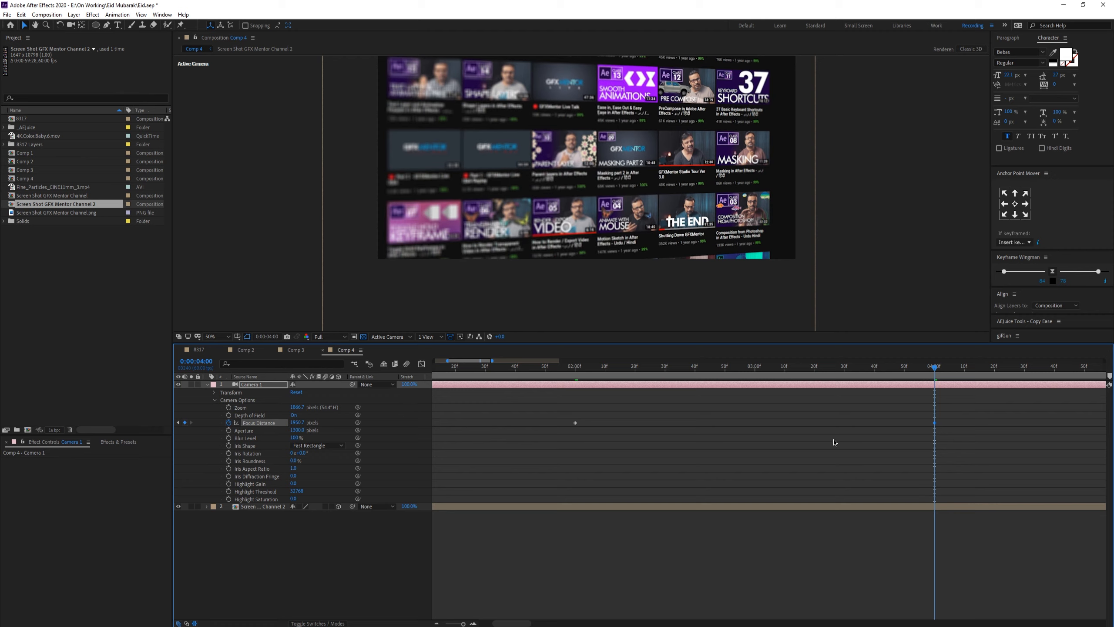
Step: Go to 0:00:07:00 and lower the Focus Distance to keep the page in focus
key(minus)
drag(742, 372, 949, 370)
drag(298, 422, 223, 420)
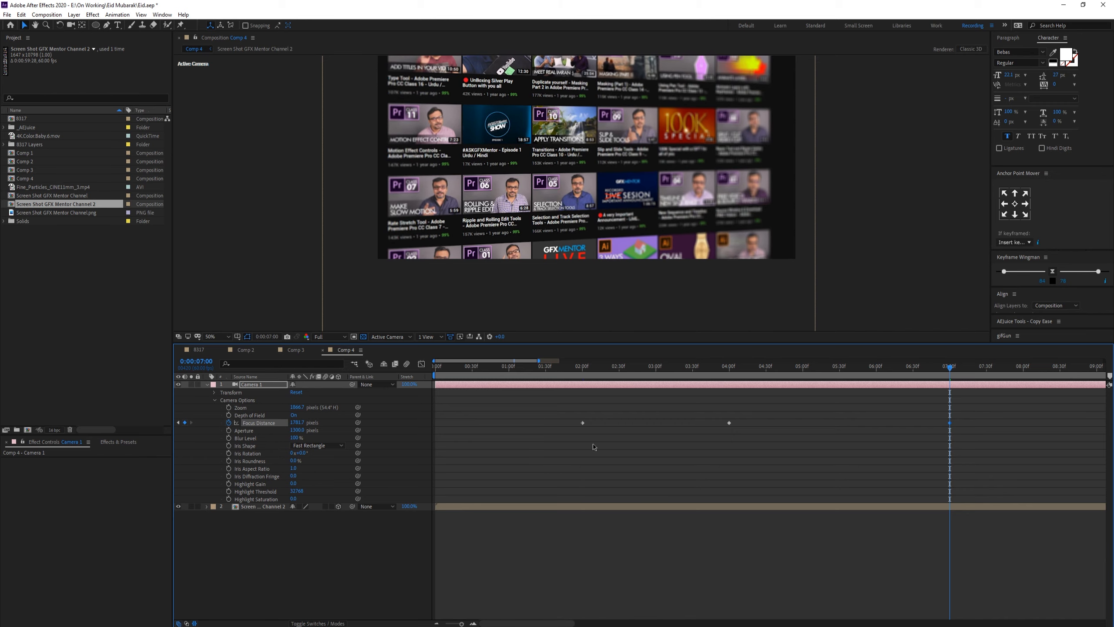
Step: Go to 0:00:10:56 and raise the Focus Distance to refocus the videos
key(minus)
drag(612, 372, 693, 375)
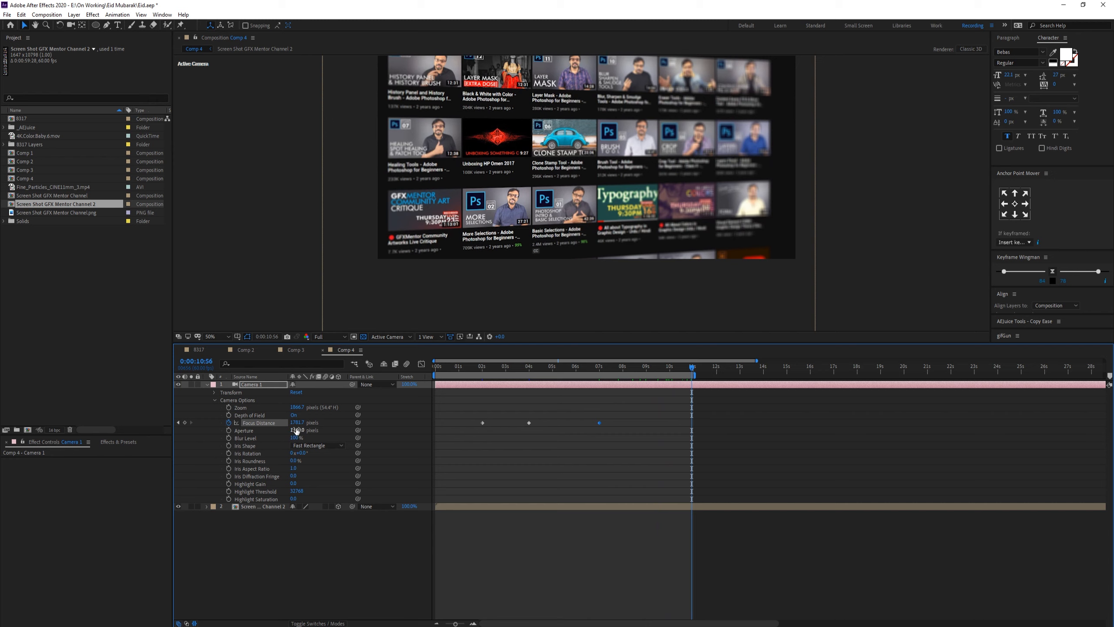
drag(297, 422, 358, 407)
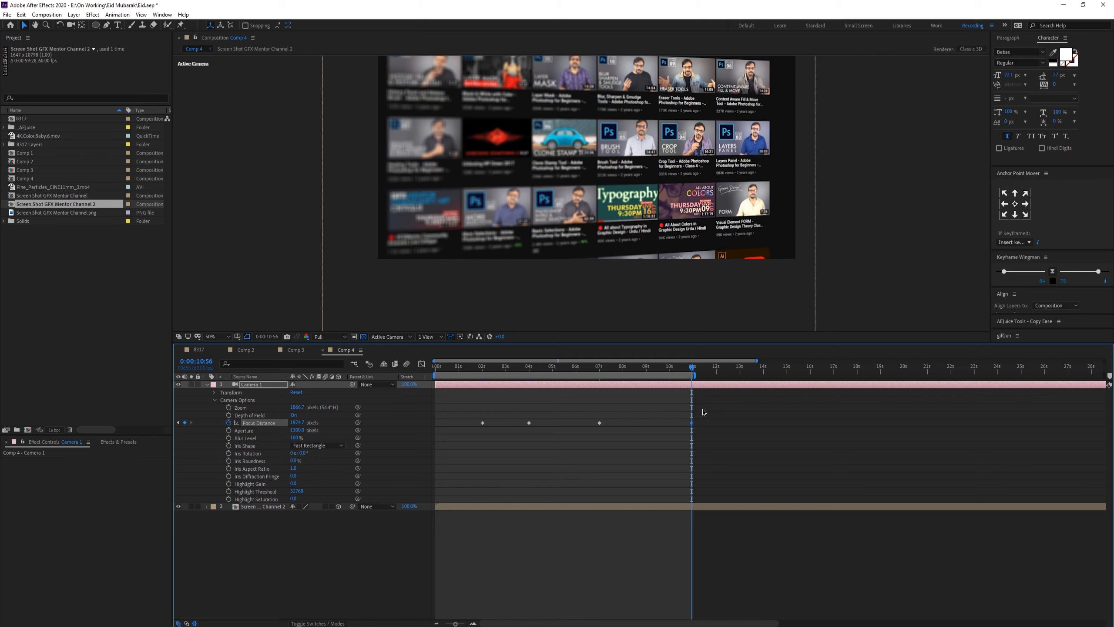
Step: Reveal the screenshot layer's keyframed properties and jump to its keyframe at 0:00:11:00
alt+scroll(704, 412, up, 2)
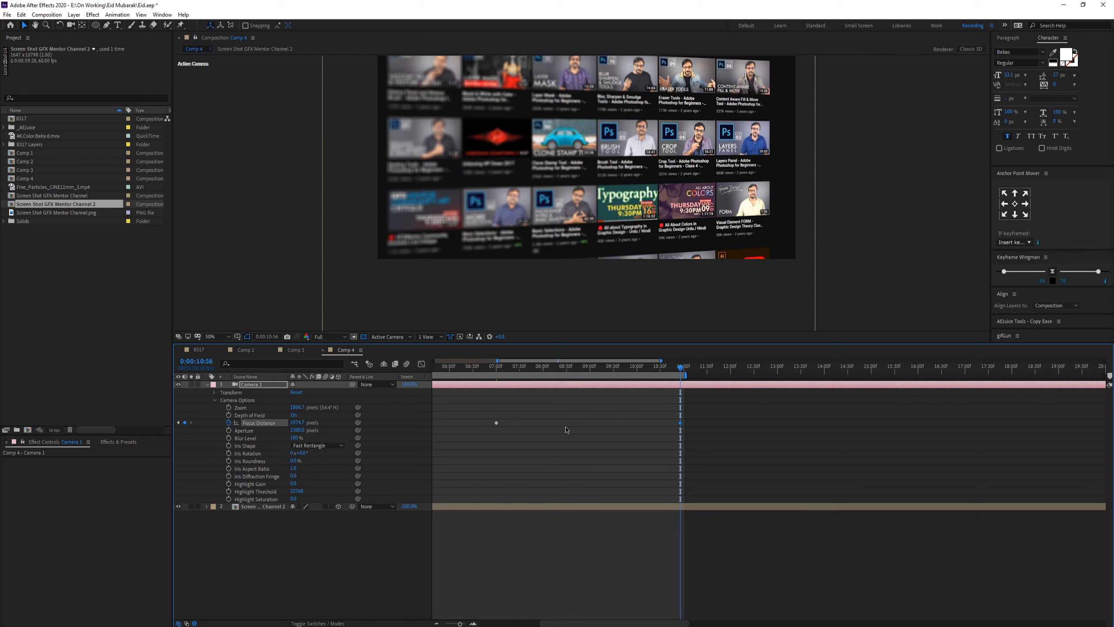
click(277, 508)
key(u)
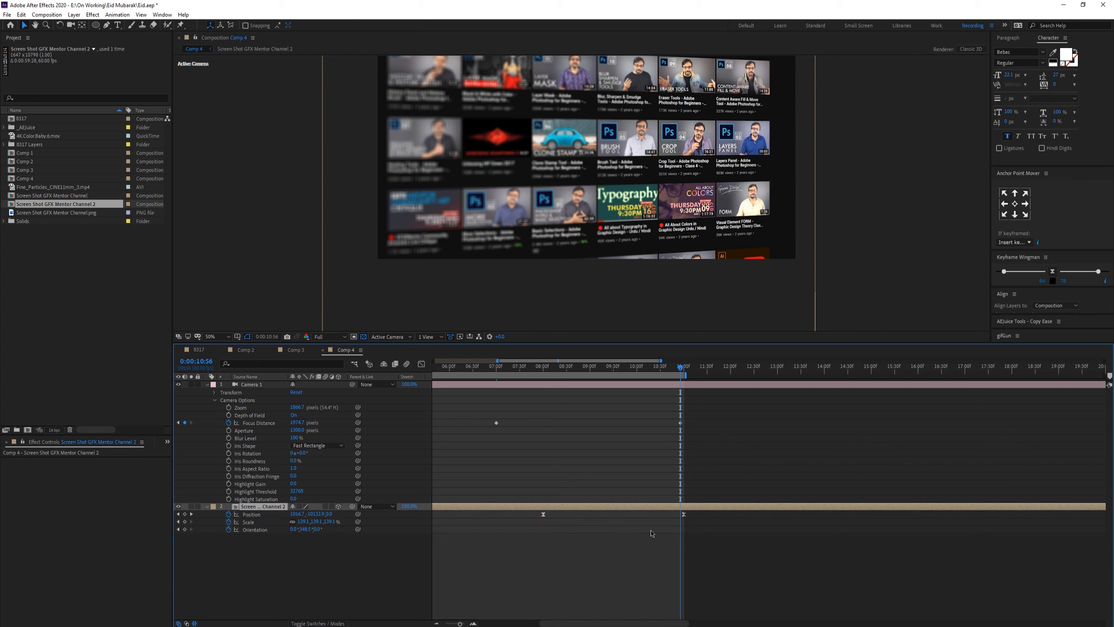
alt+scroll(704, 396, up, 4)
key(k)
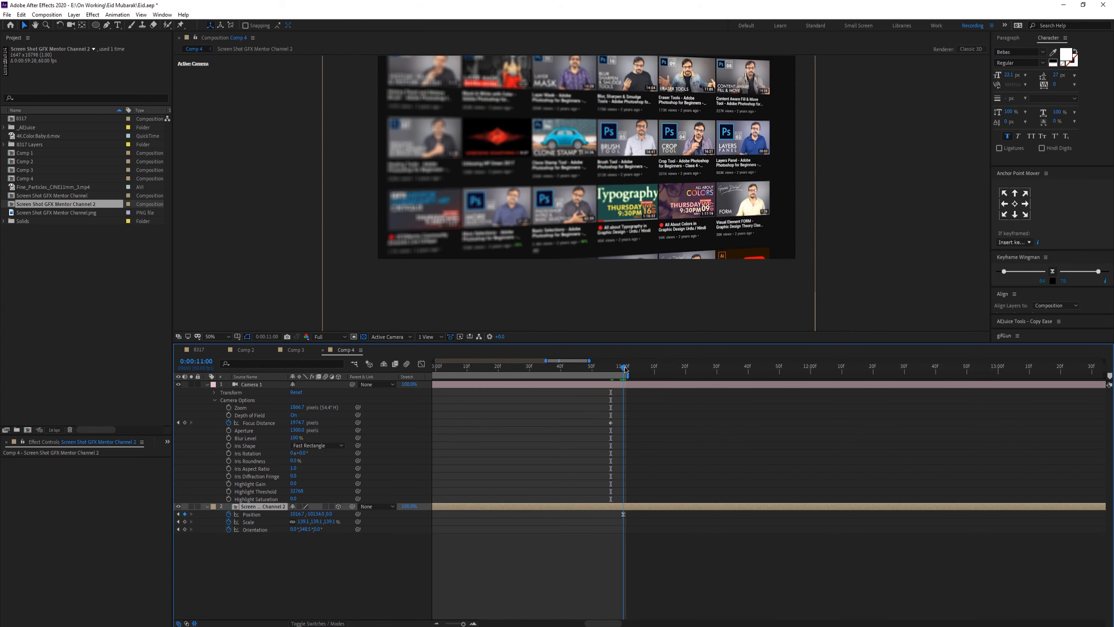
Step: Move the last Focus Distance keyframe onto the playhead at 0:00:11:00
click(614, 423)
drag(614, 423, 623, 423)
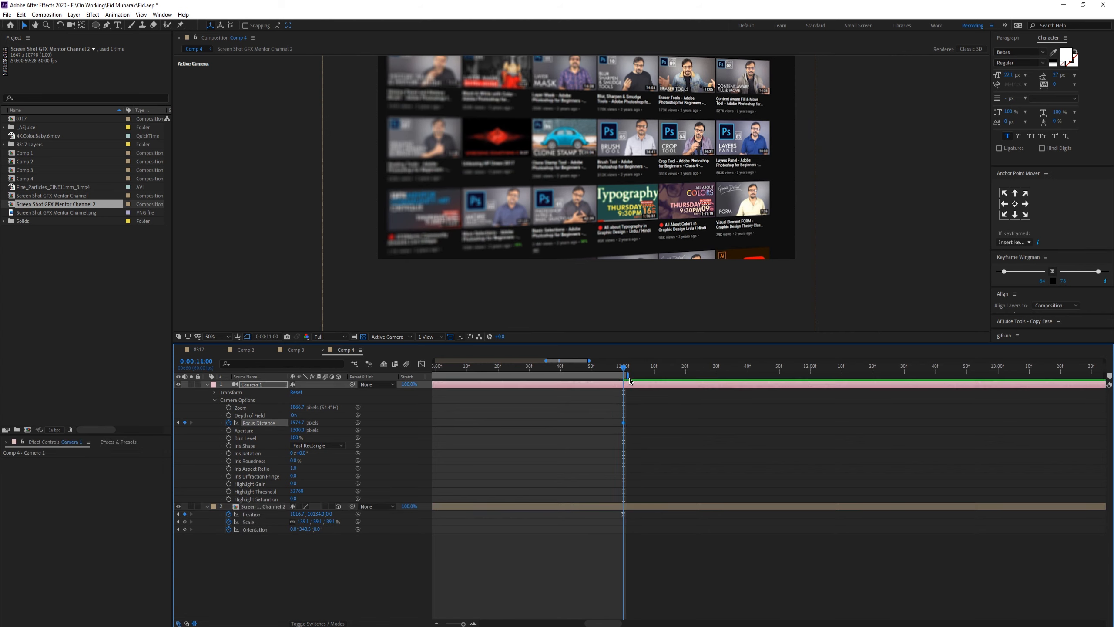
Step: Scrub through the timeline from the start to review the camera focus animation
alt+scroll(773, 425, down, 2)
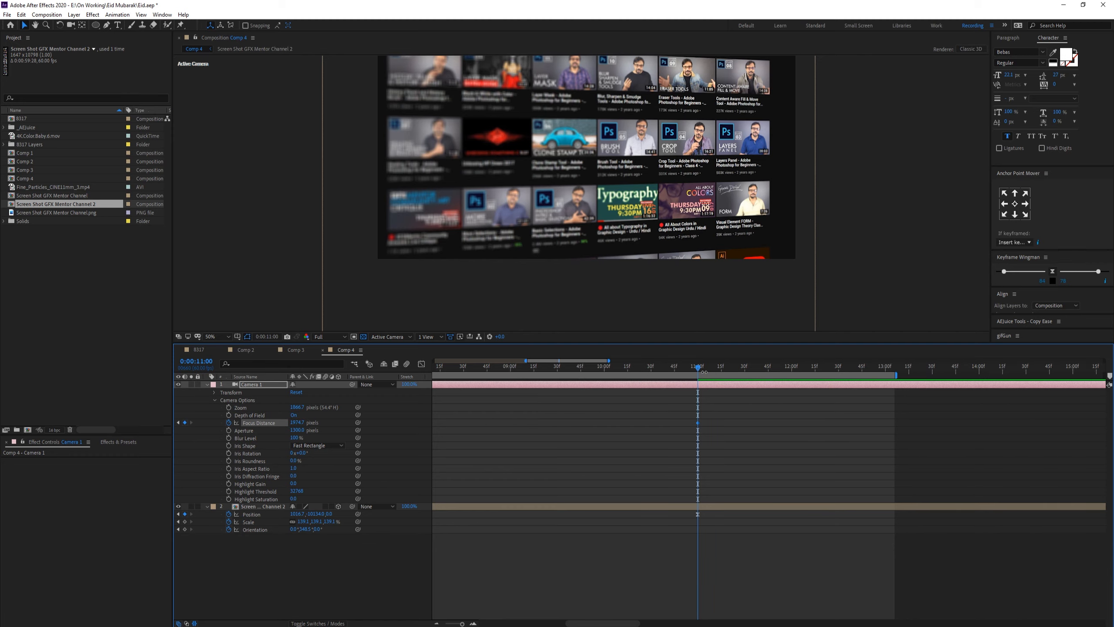
drag(718, 368, 886, 371)
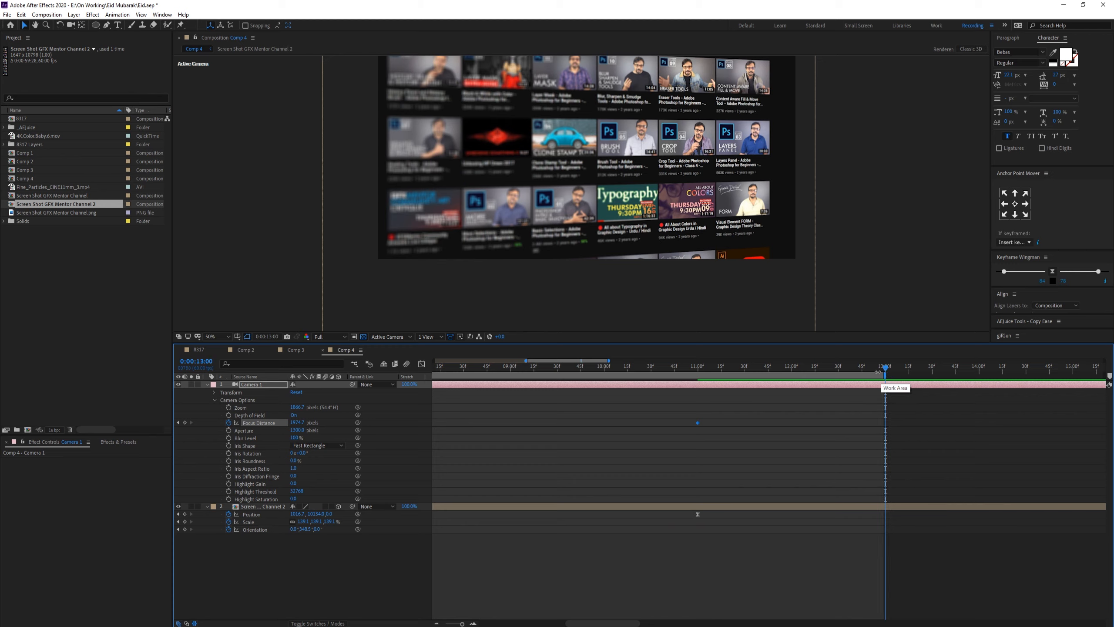
scroll(878, 373, up, 5)
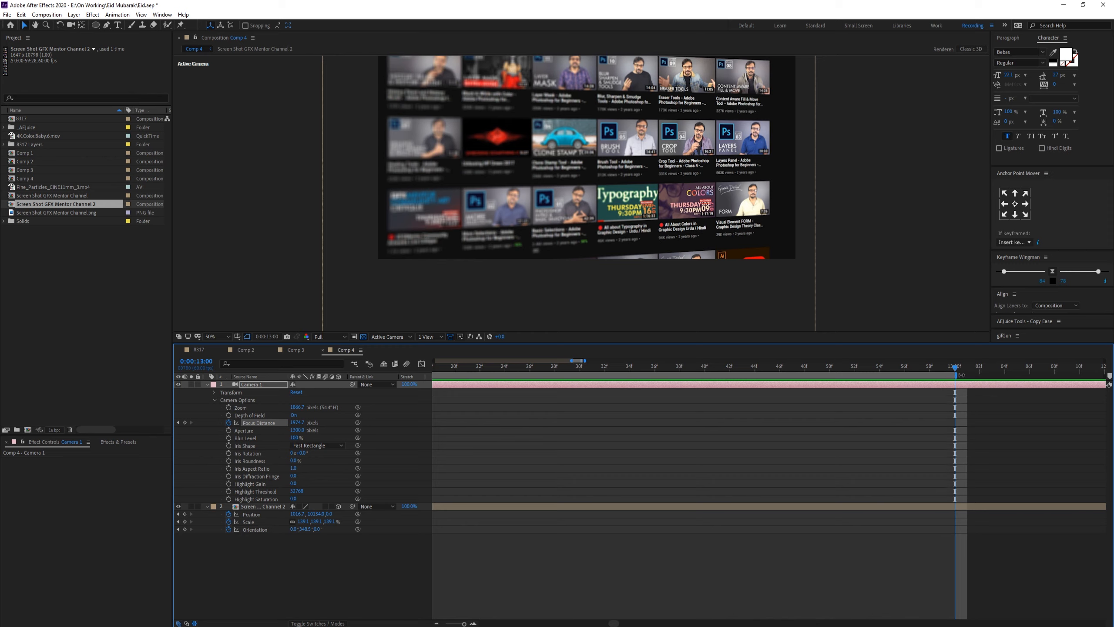
scroll(963, 375, down, 8)
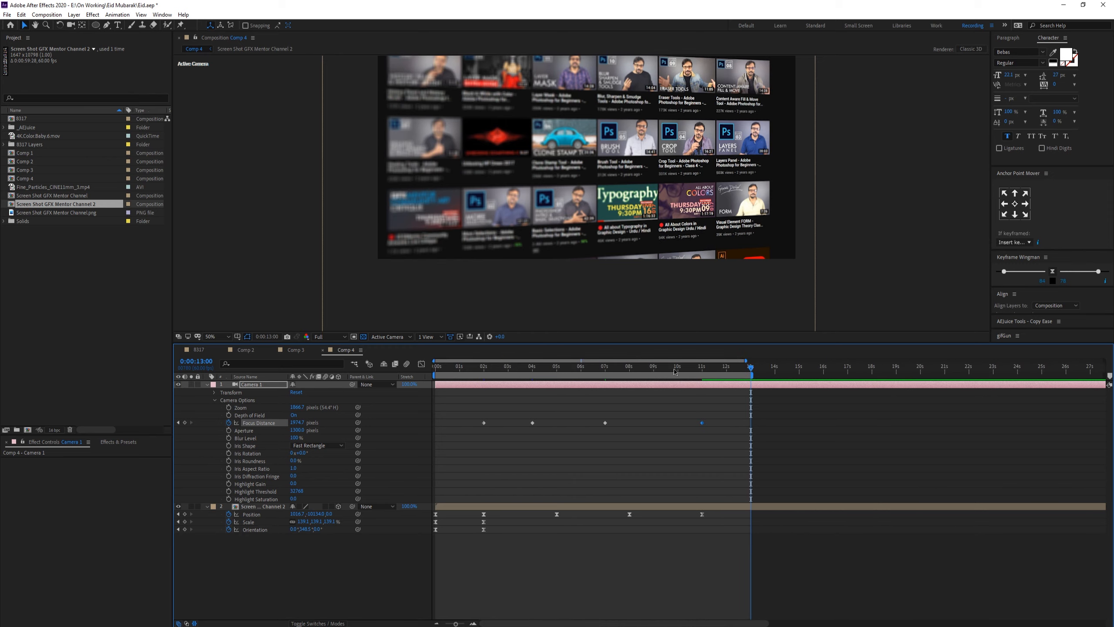
drag(674, 371, 551, 375)
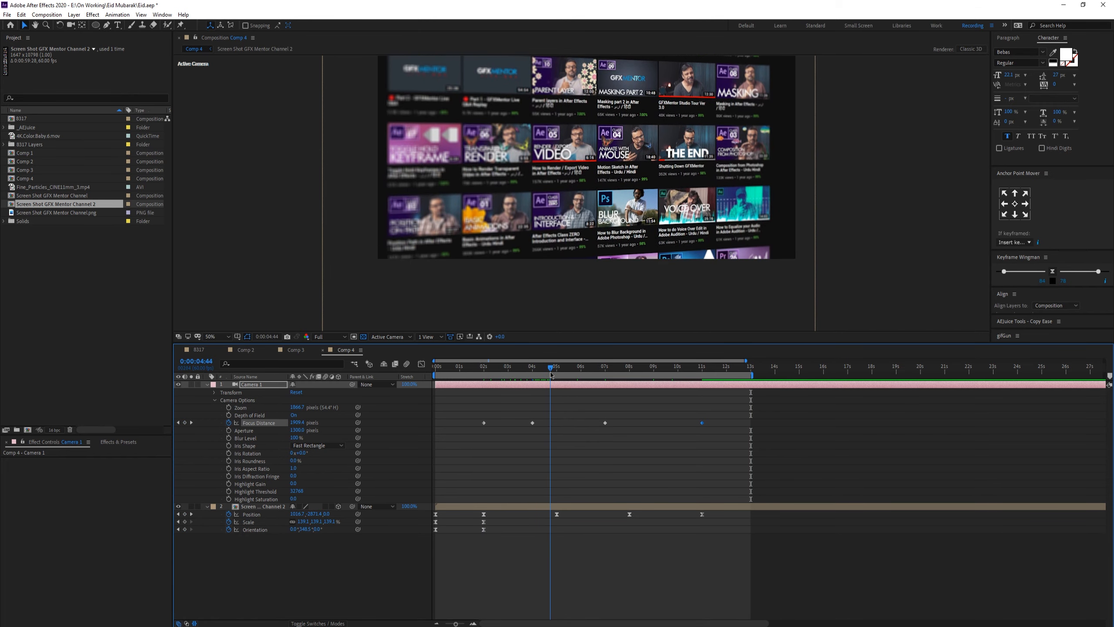
drag(712, 419, 481, 438)
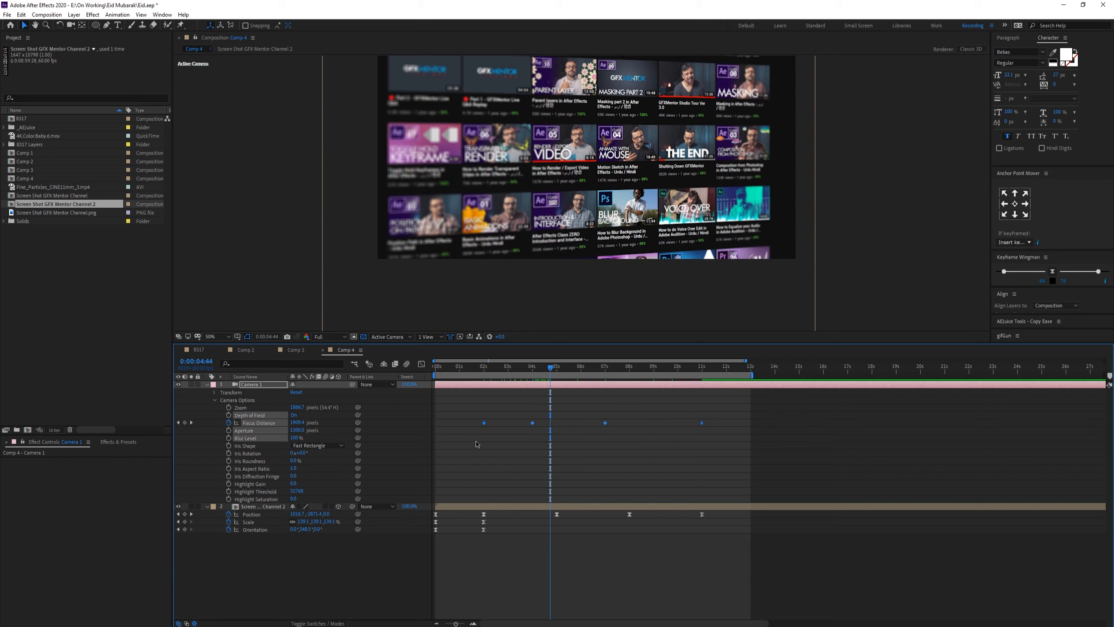
mouse_move(522, 374)
mouse_down()
mouse_move(494, 373)
mouse_move(522, 372)
mouse_up()
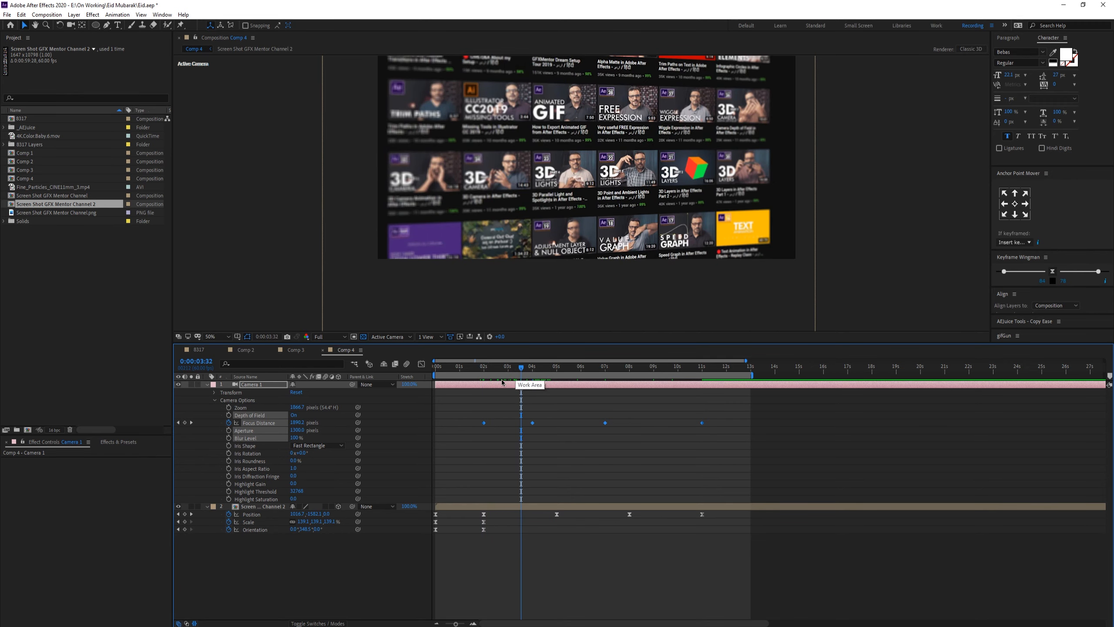
click(371, 422)
drag(480, 371, 436, 374)
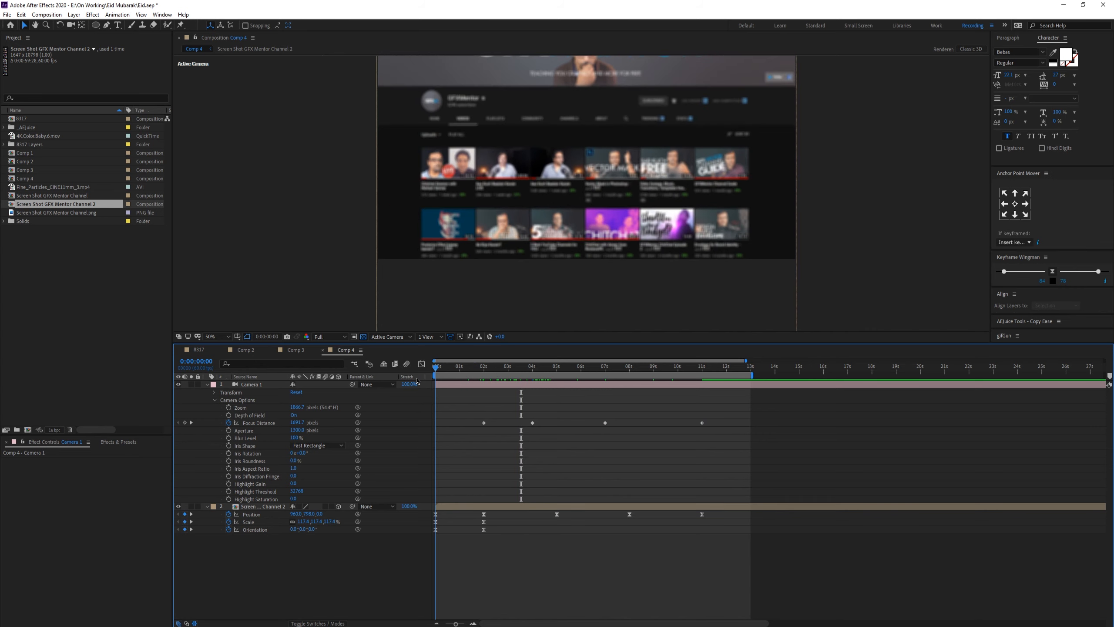
scroll(553, 226, up, 1)
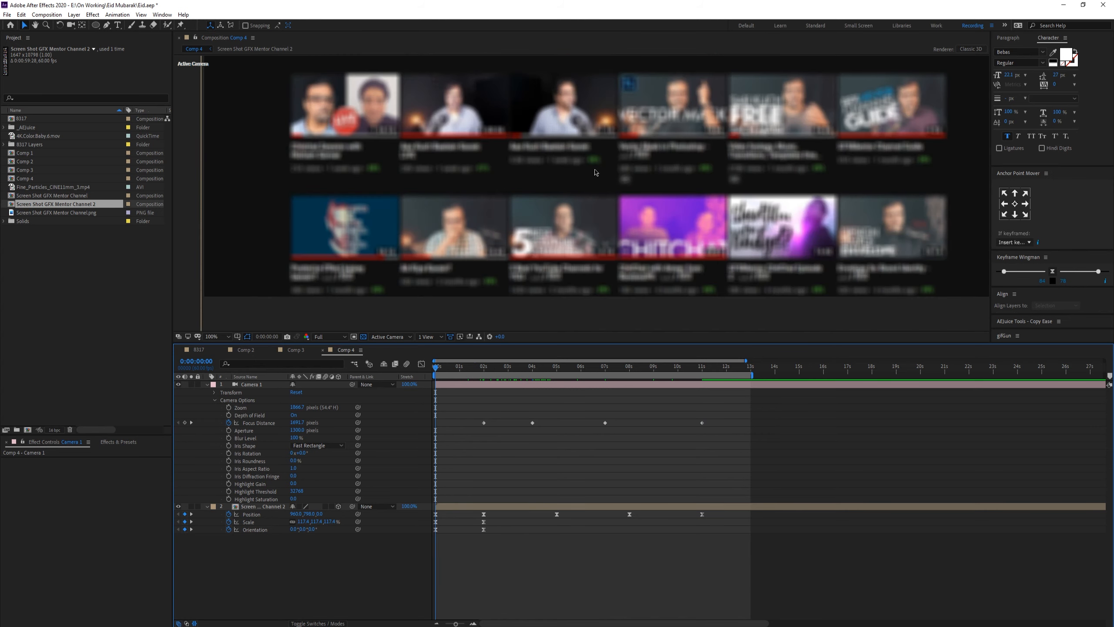
scroll(578, 195, down, 1)
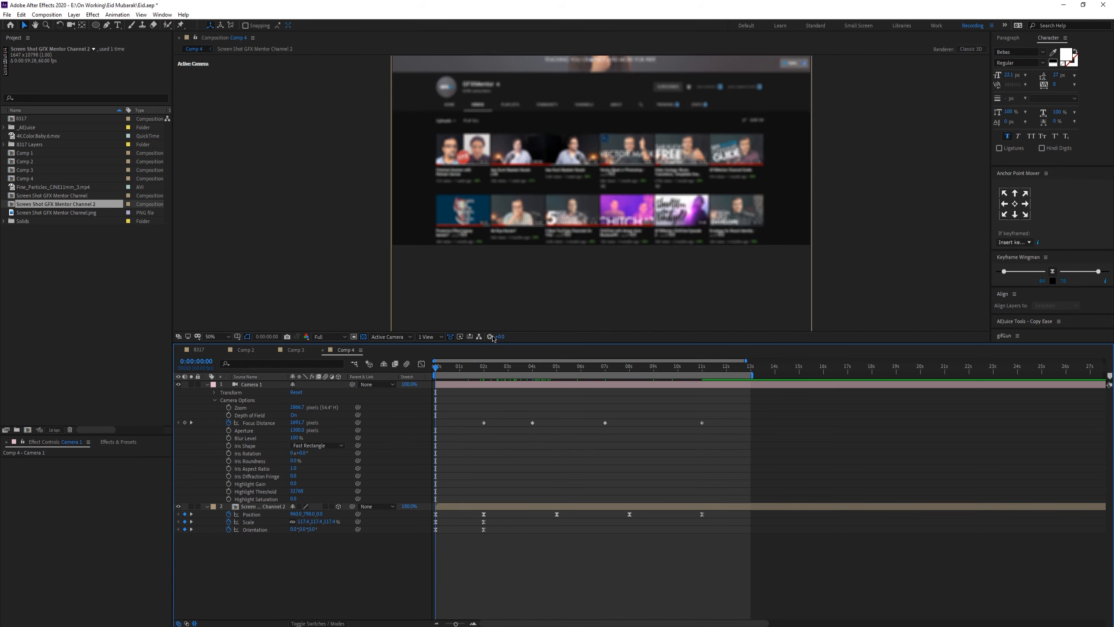
drag(464, 374, 484, 373)
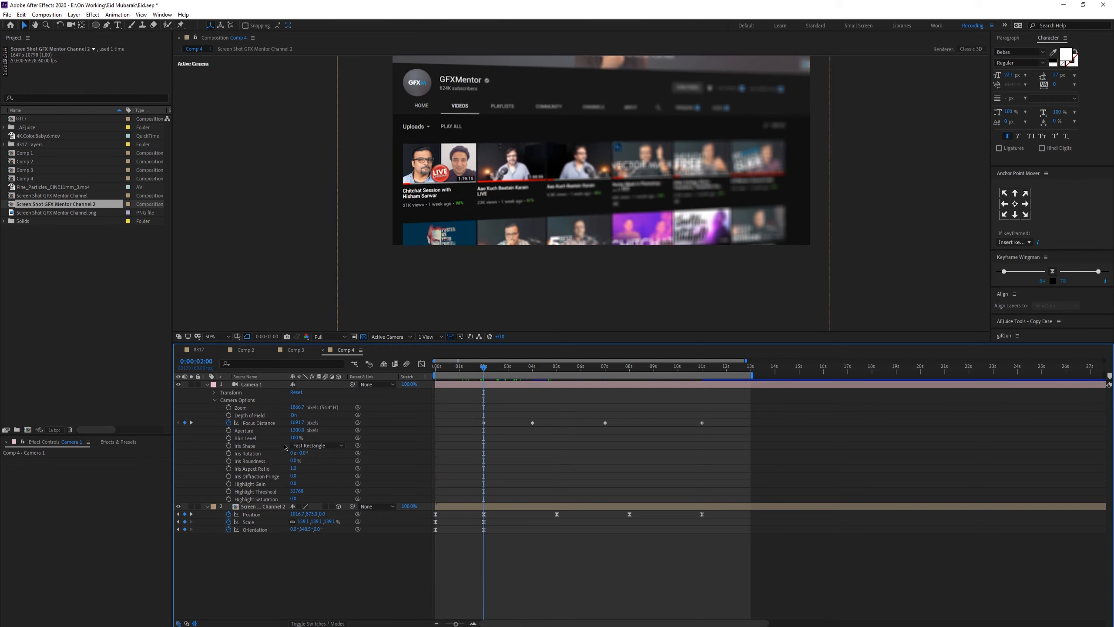
Step: Add an Aperture keyframe at 0:00:02:00 and set Aperture to 0 at 0:00:01:30
click(228, 430)
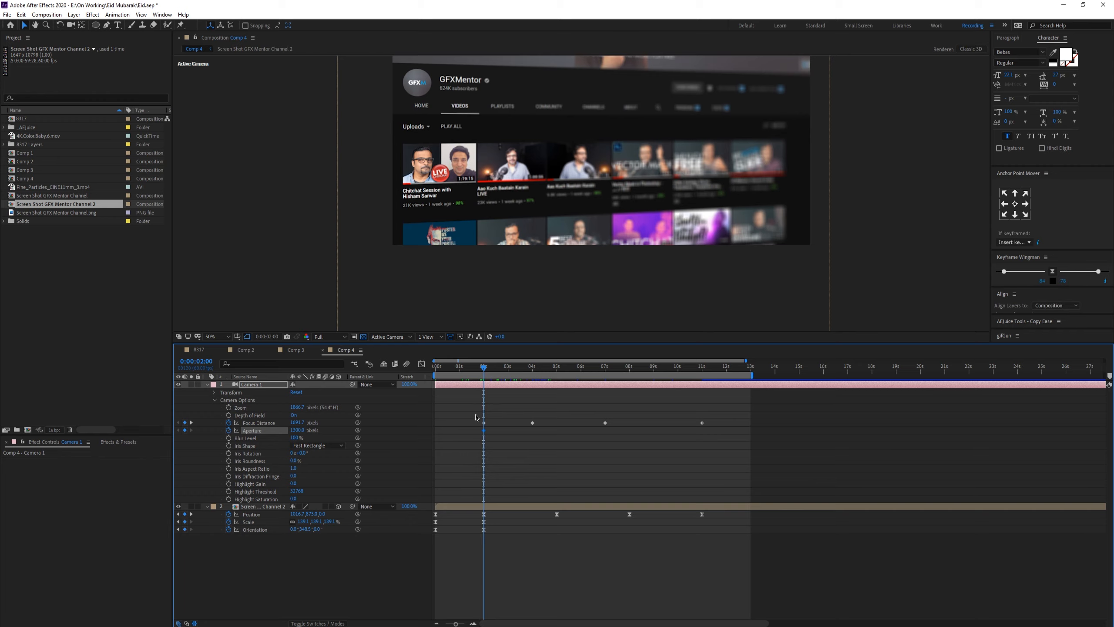
key(=)
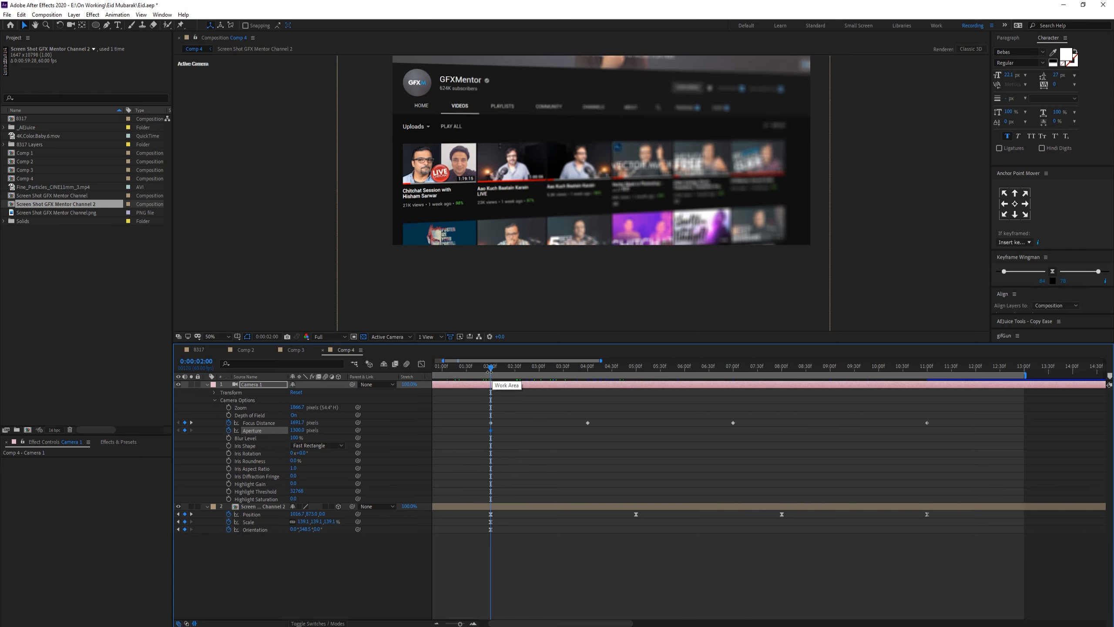
drag(490, 372, 466, 386)
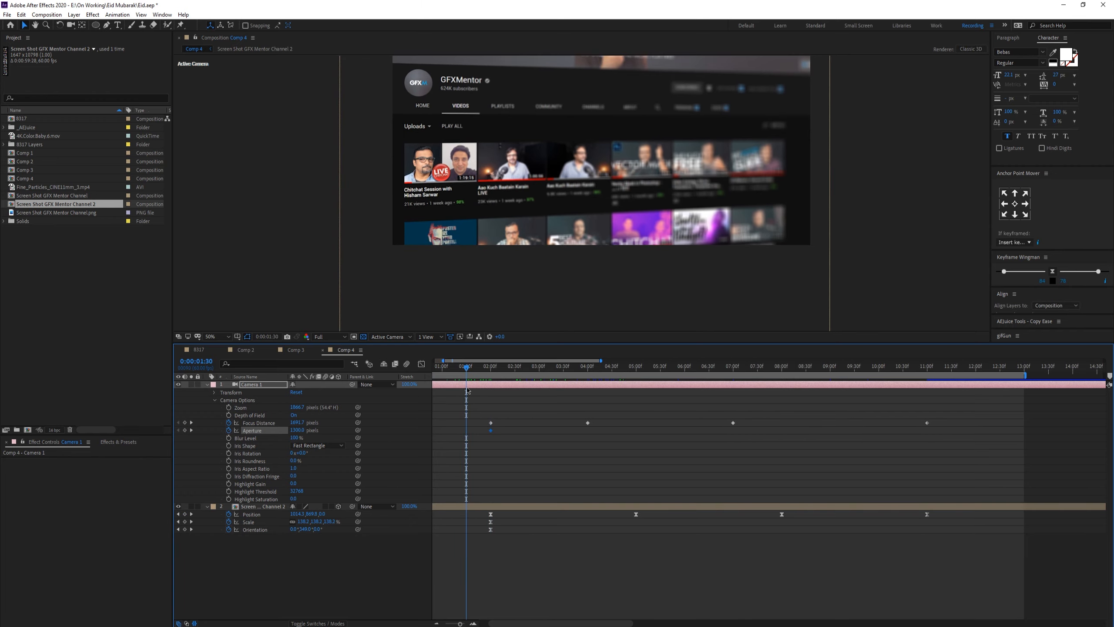
click(298, 430)
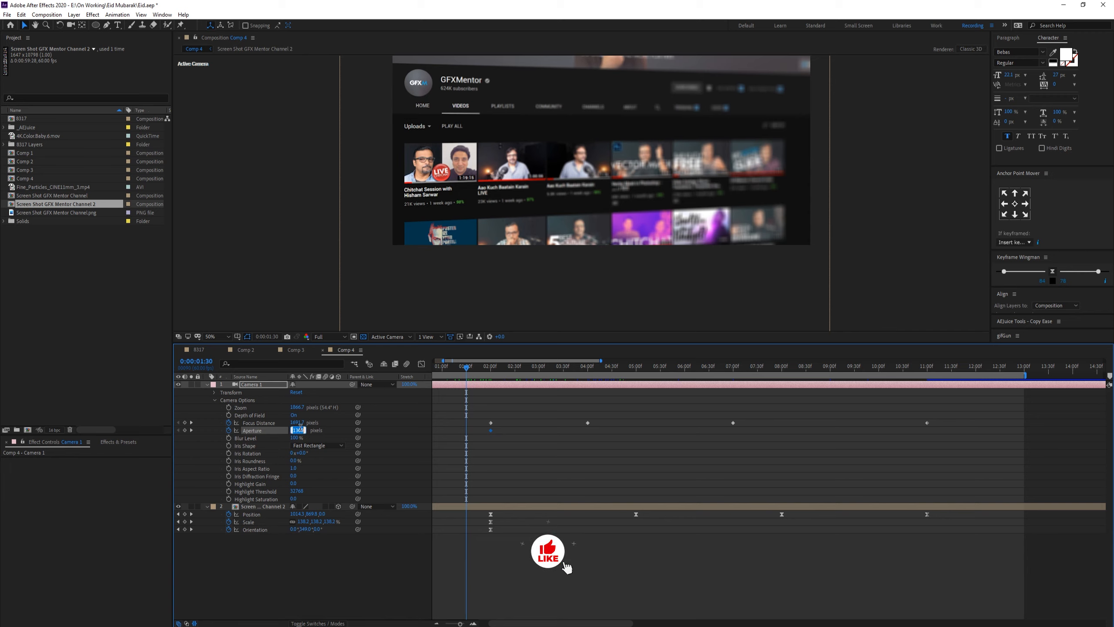
text(0)
key(Return)
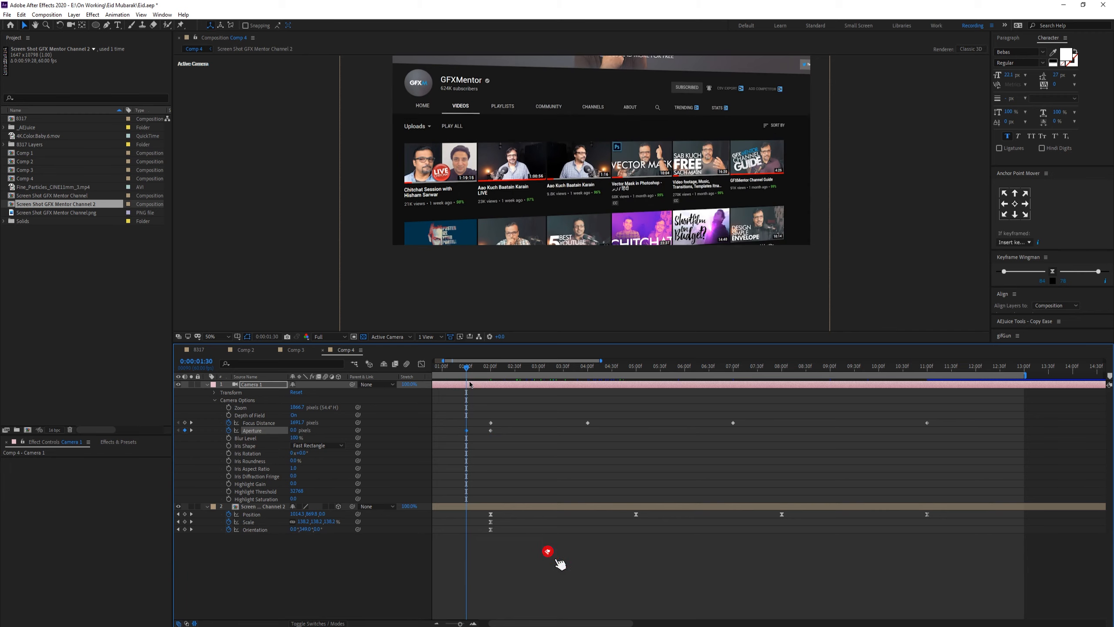
Step: Preview from the start and retime the first Aperture keyframe earlier, near the beginning of the animation
key(Home)
key(space)
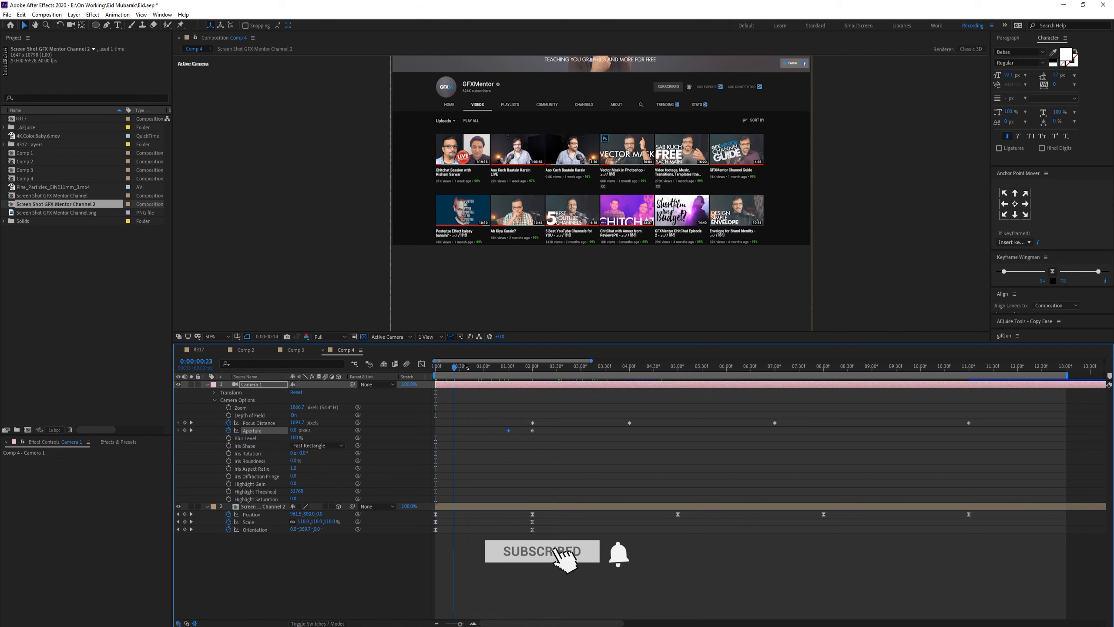
drag(508, 430, 487, 431)
drag(488, 371, 460, 383)
drag(487, 432, 477, 433)
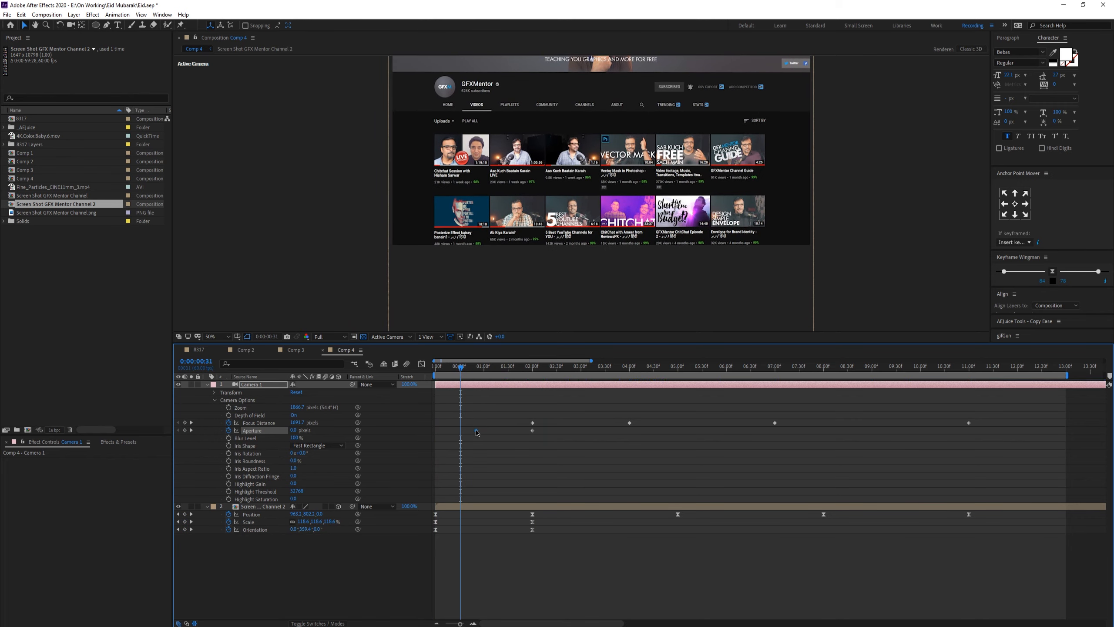
drag(463, 372, 469, 371)
drag(540, 371, 478, 372)
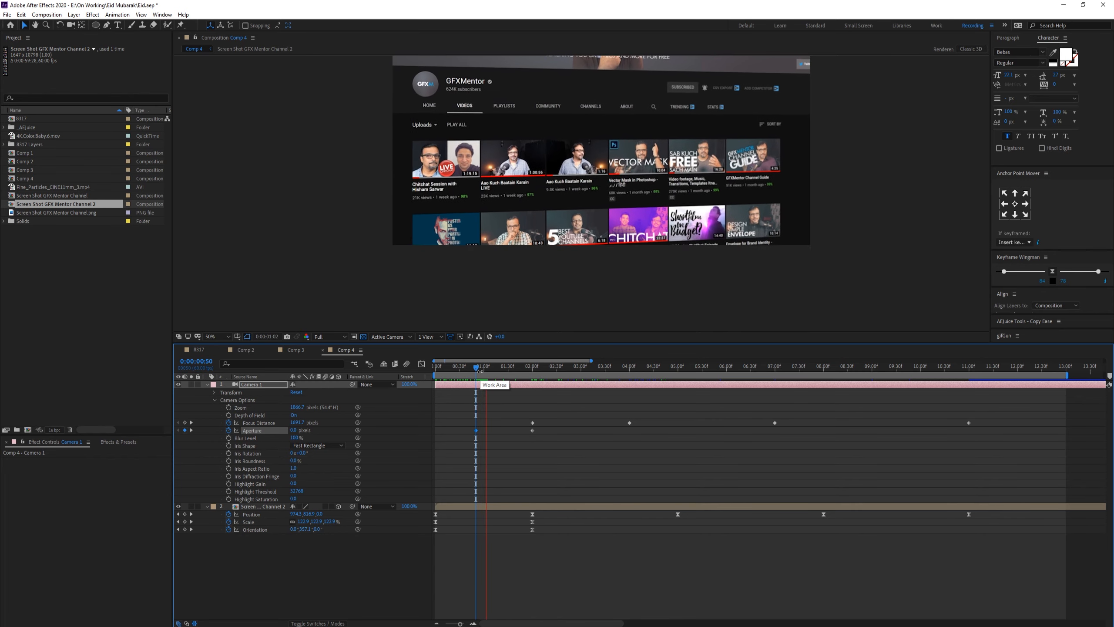
key(space)
drag(495, 371, 526, 369)
Step: Select the Aperture keyframes and review the animation around 0:00:11:00
click(461, 430)
drag(559, 450, 459, 429)
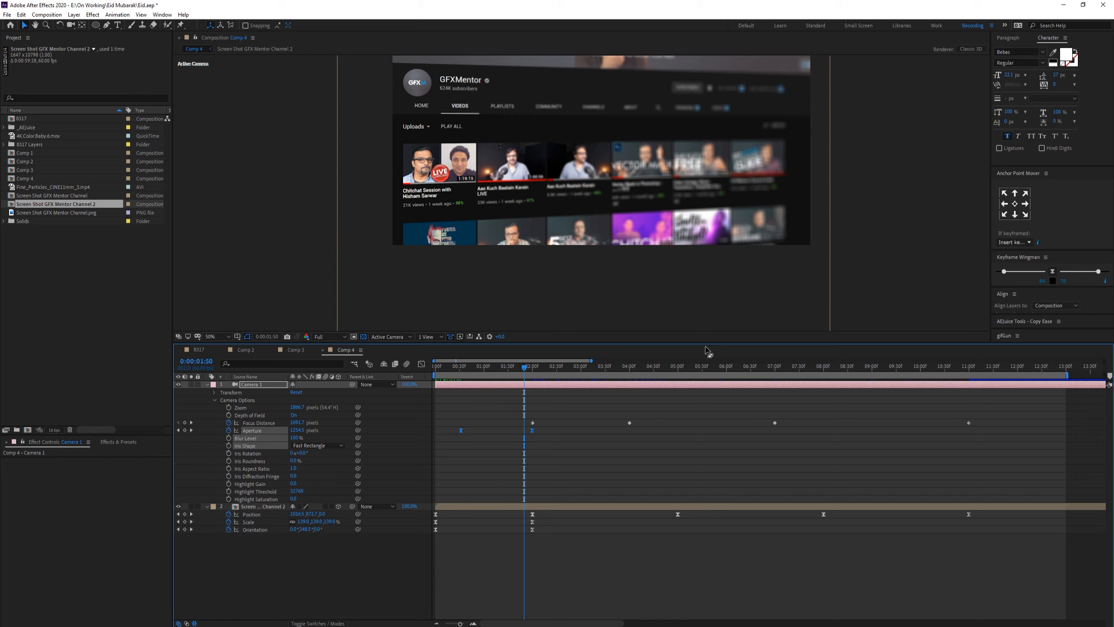
mouse_move(518, 368)
mouse_down()
mouse_move(528, 374)
mouse_move(462, 377)
mouse_move(522, 376)
mouse_up()
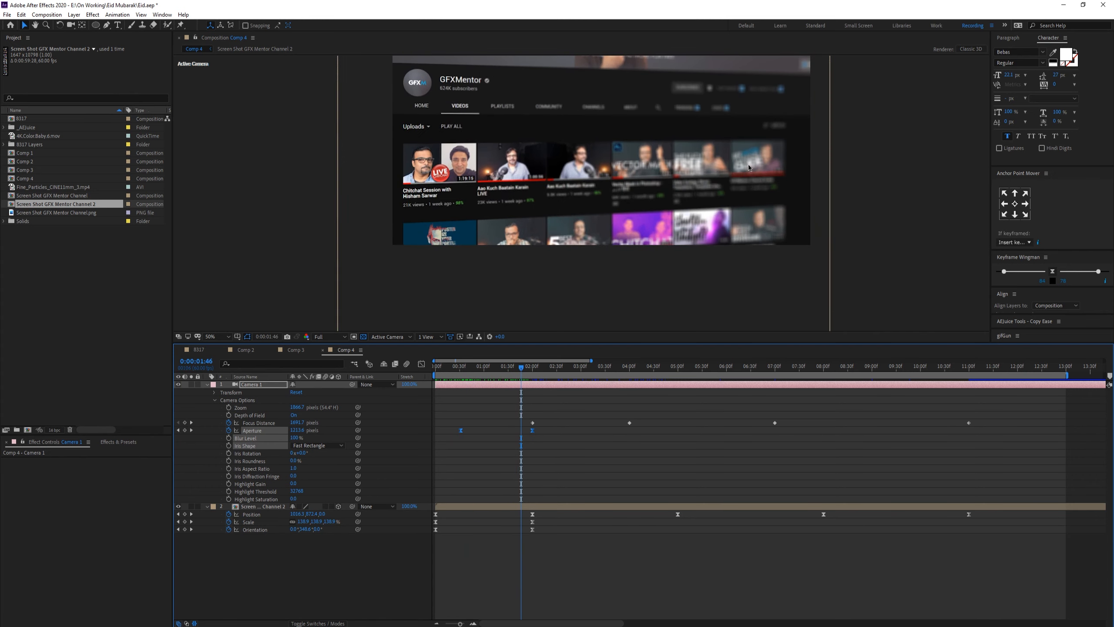
drag(527, 367, 649, 391)
key(shift+semicolon)
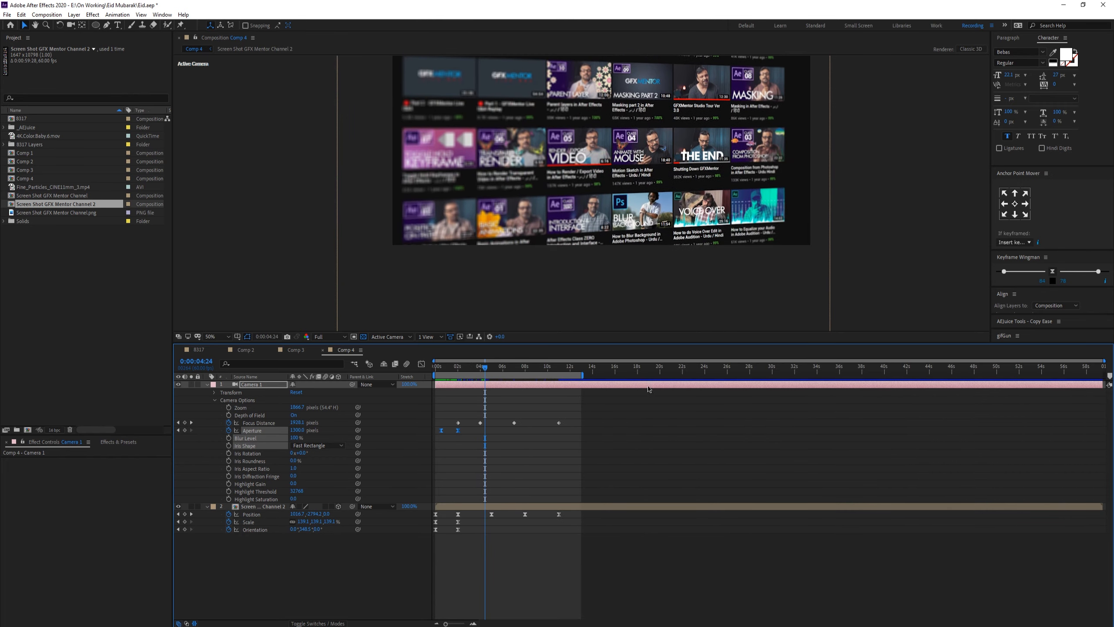
drag(538, 367, 559, 379)
scroll(570, 397, up, 3)
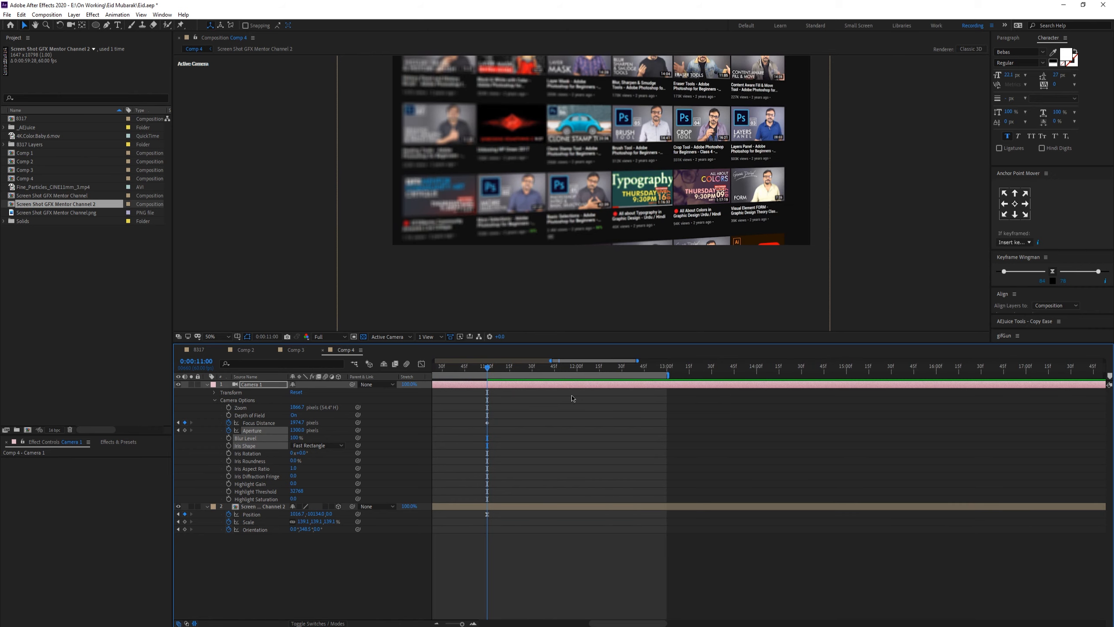
drag(687, 153, 694, 238)
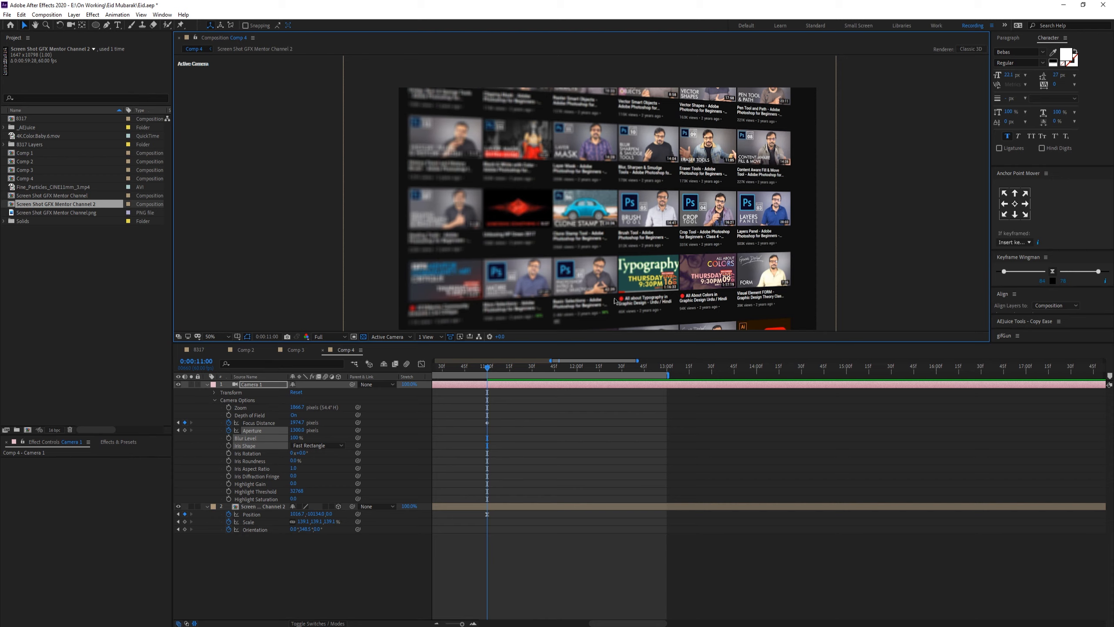
Step: Add an Aperture keyframe just before 0:00:11:00 and set Aperture to 0 at 0:00:12:00
click(471, 429)
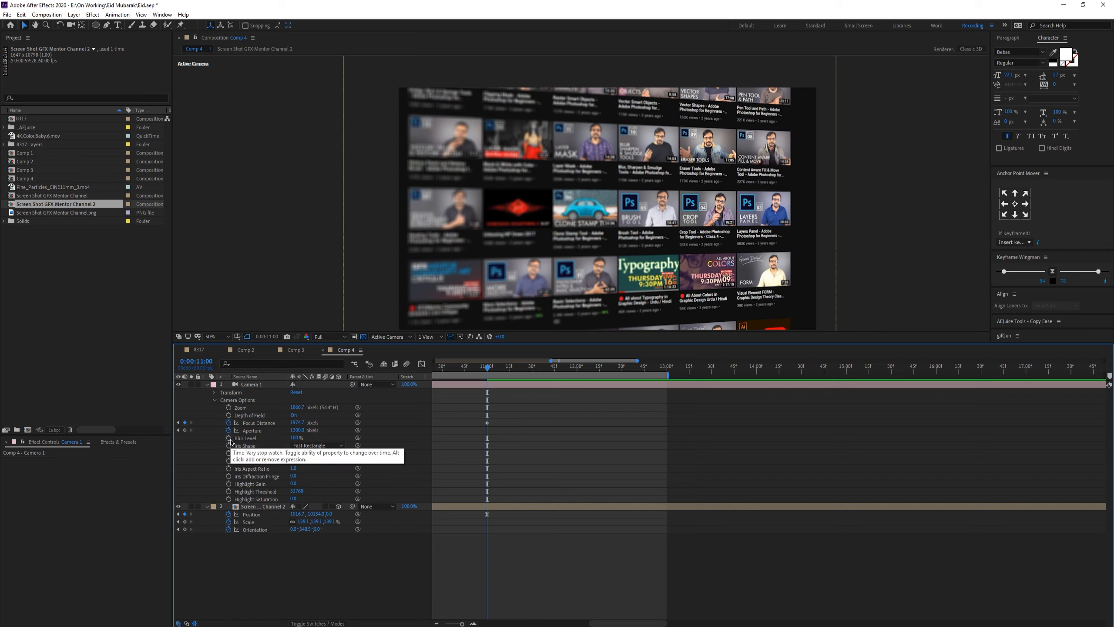
click(185, 430)
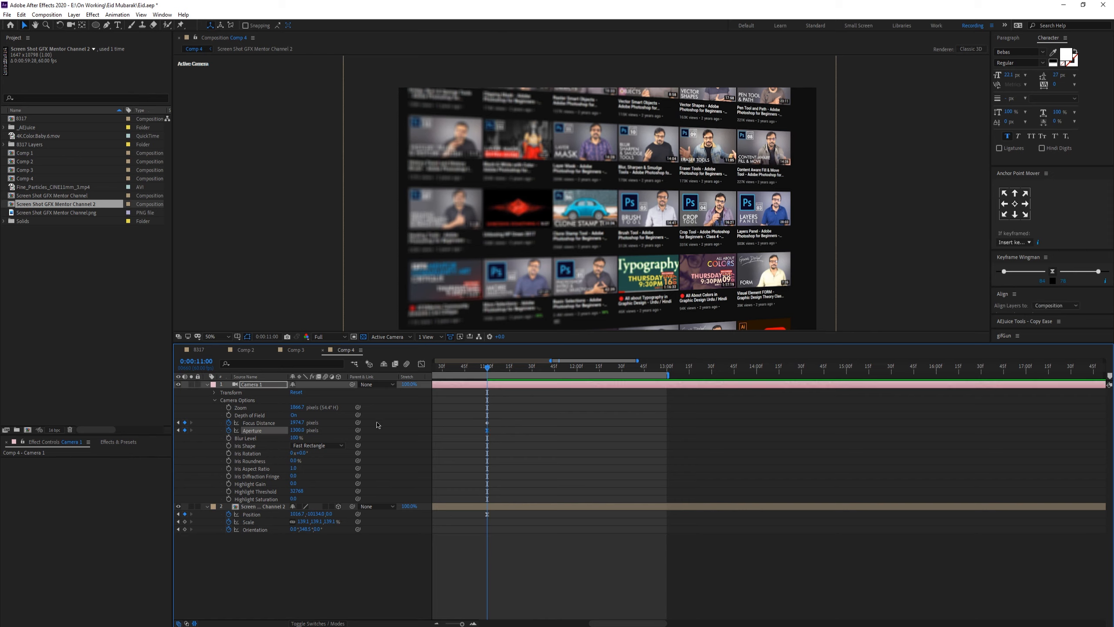
drag(496, 373, 542, 376)
scroll(517, 368, down, 1)
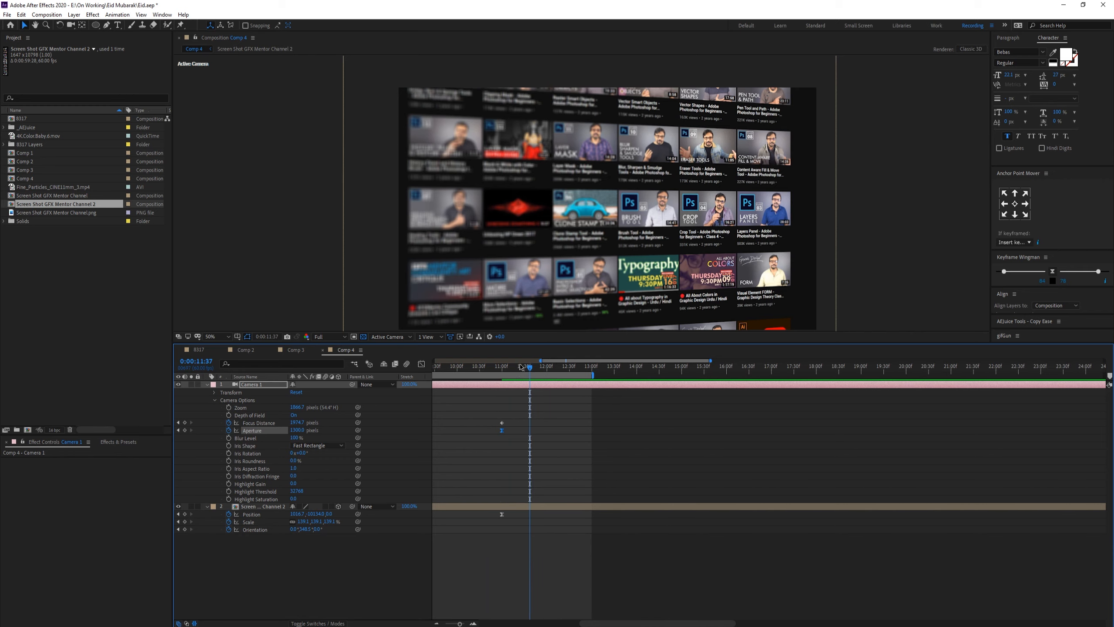
drag(501, 433, 481, 433)
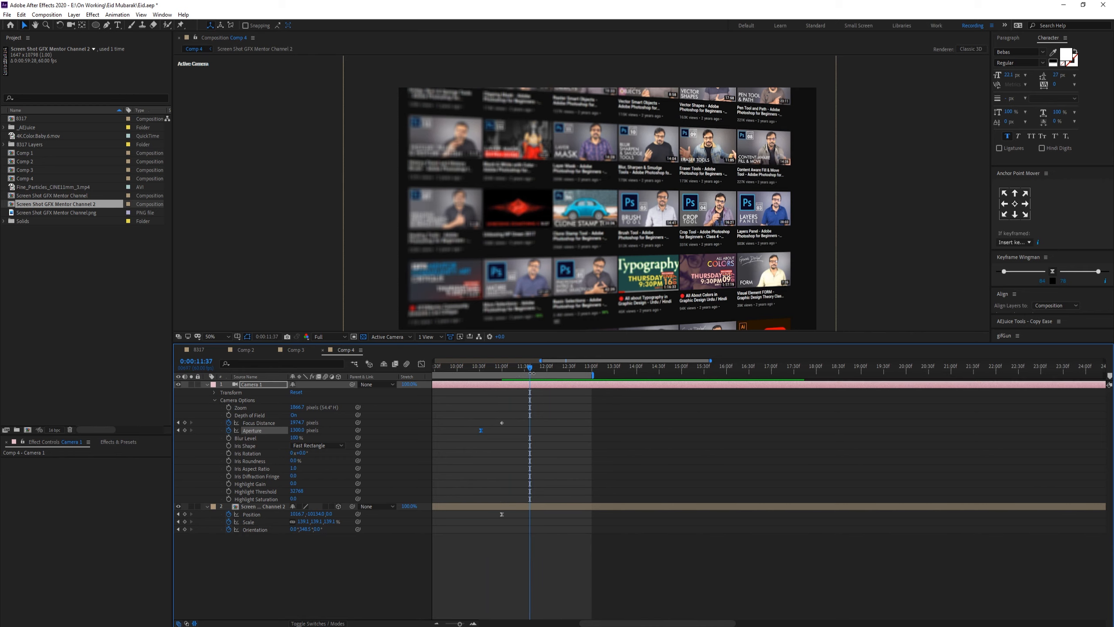
drag(555, 373, 546, 374)
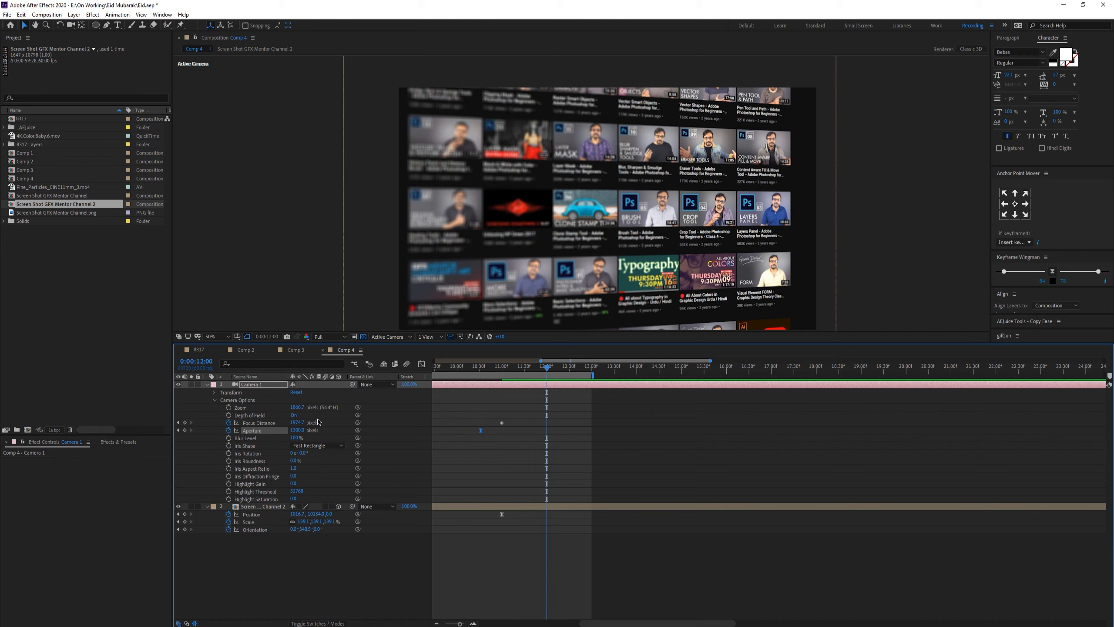
click(298, 430)
text(0)
key(Return)
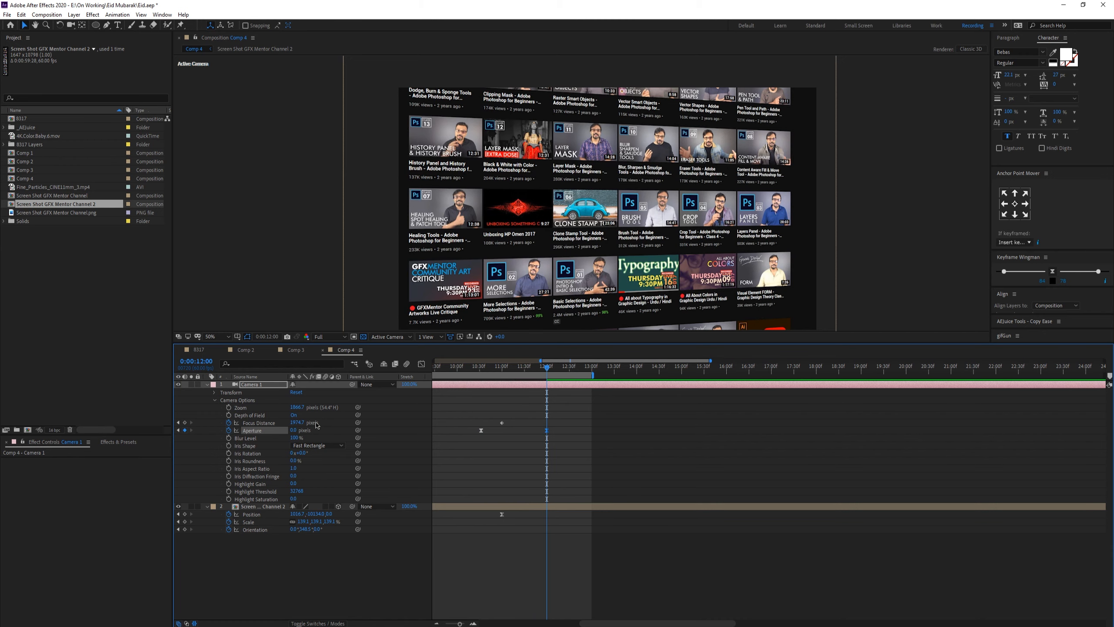
Step: Preview the animation from around 0:00:10:32
drag(515, 368, 482, 367)
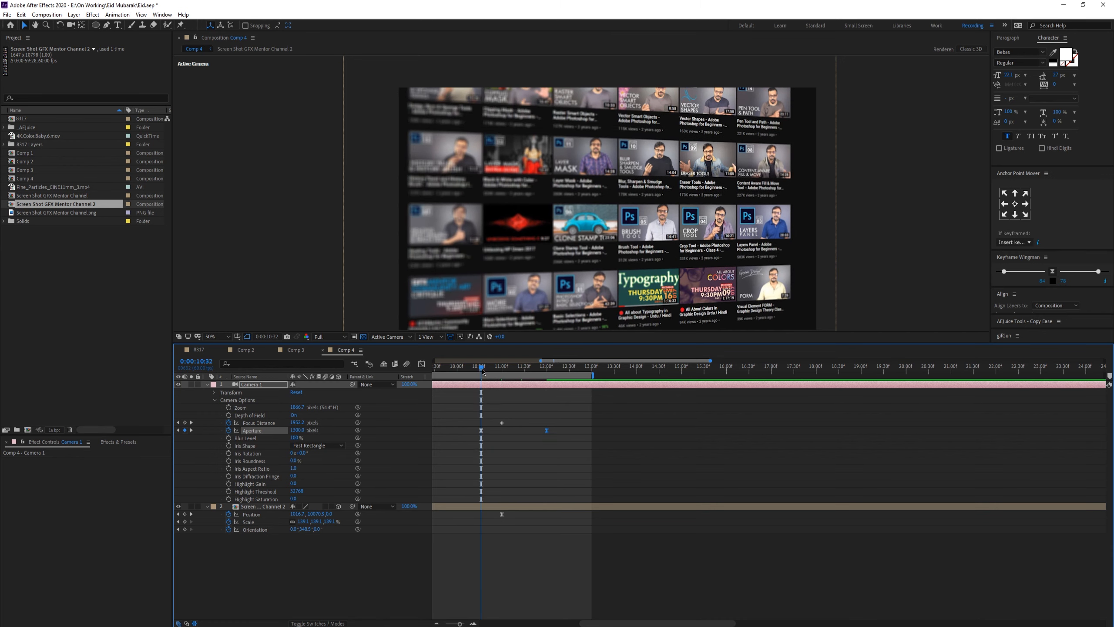
key(space)
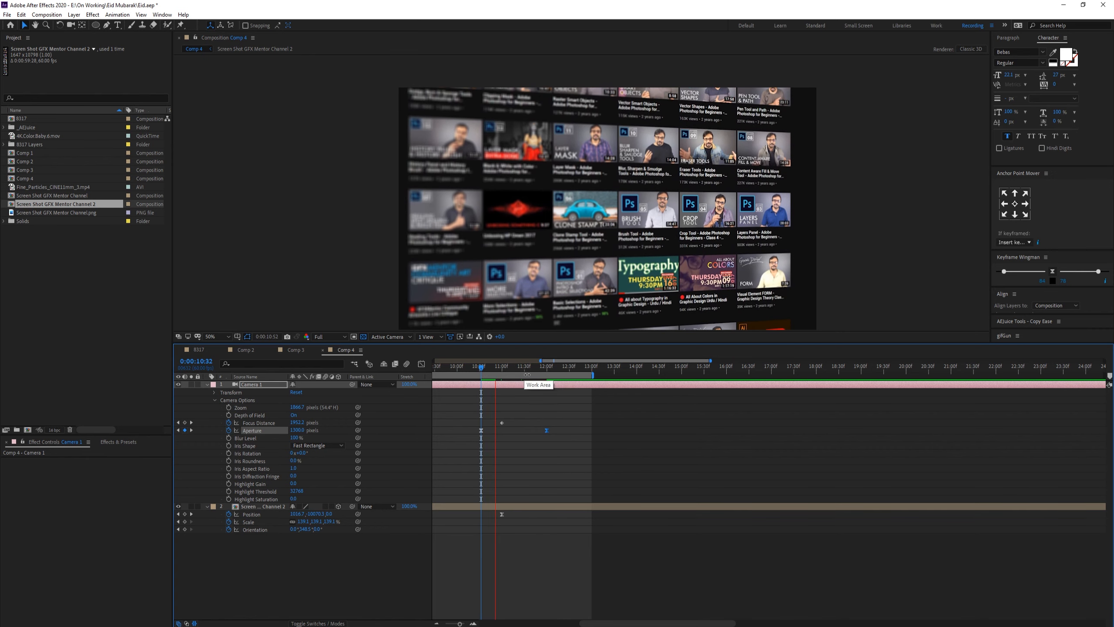
key(space)
Step: Select the Aperture keyframes near 0:00:11:00 and lengthen the ease handle of the 0:00:12:00 keyframe in the Graph Editor
drag(558, 425, 469, 441)
key(shift+F3)
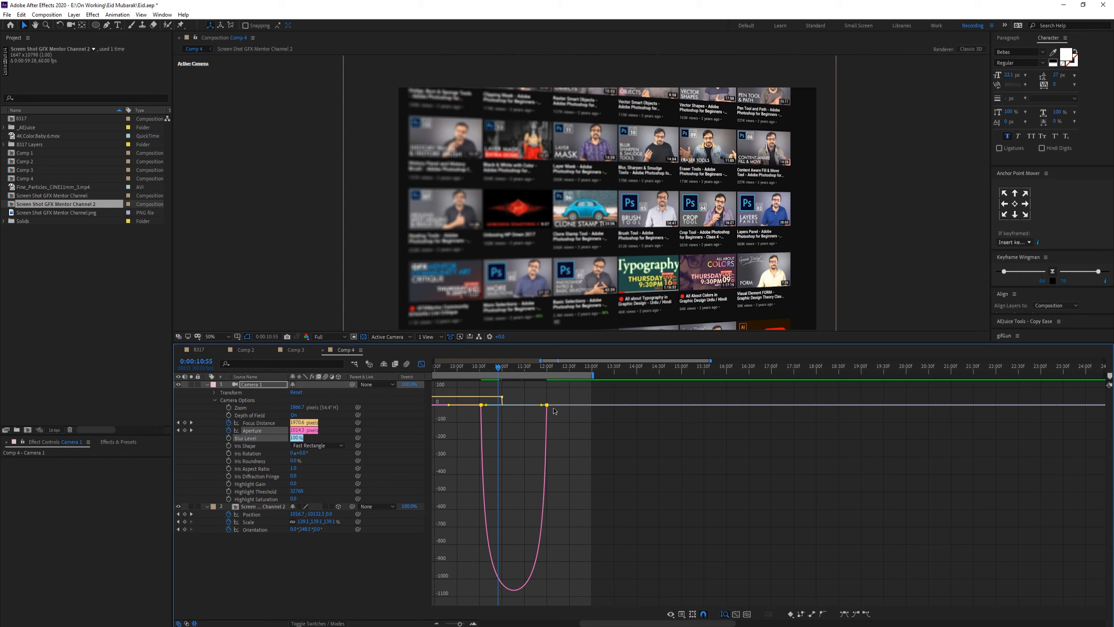
key(equal)
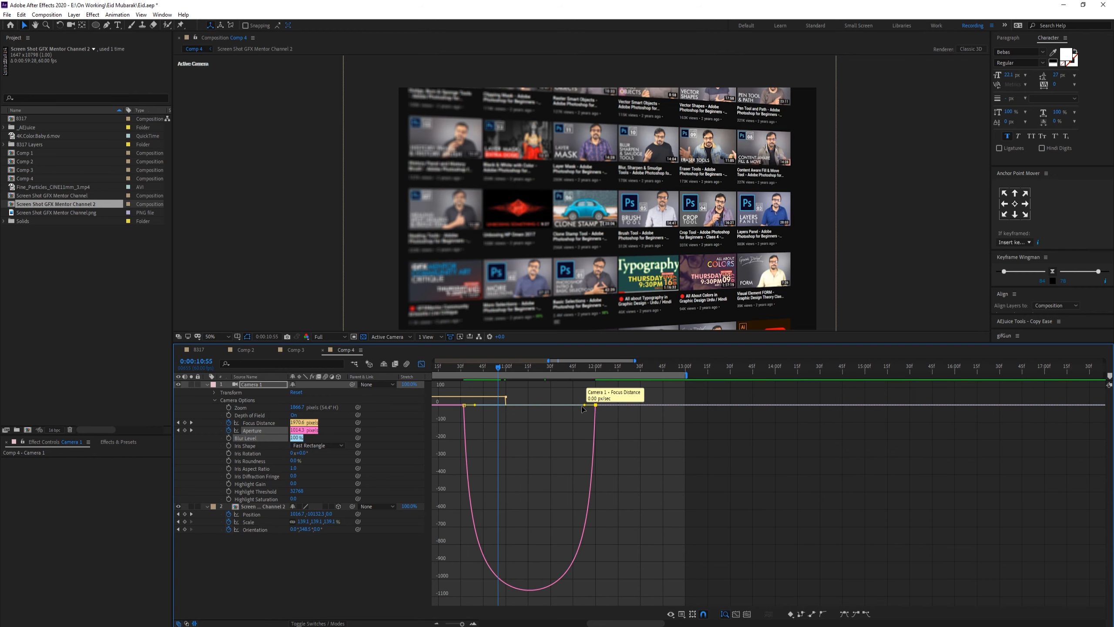
drag(584, 409, 529, 409)
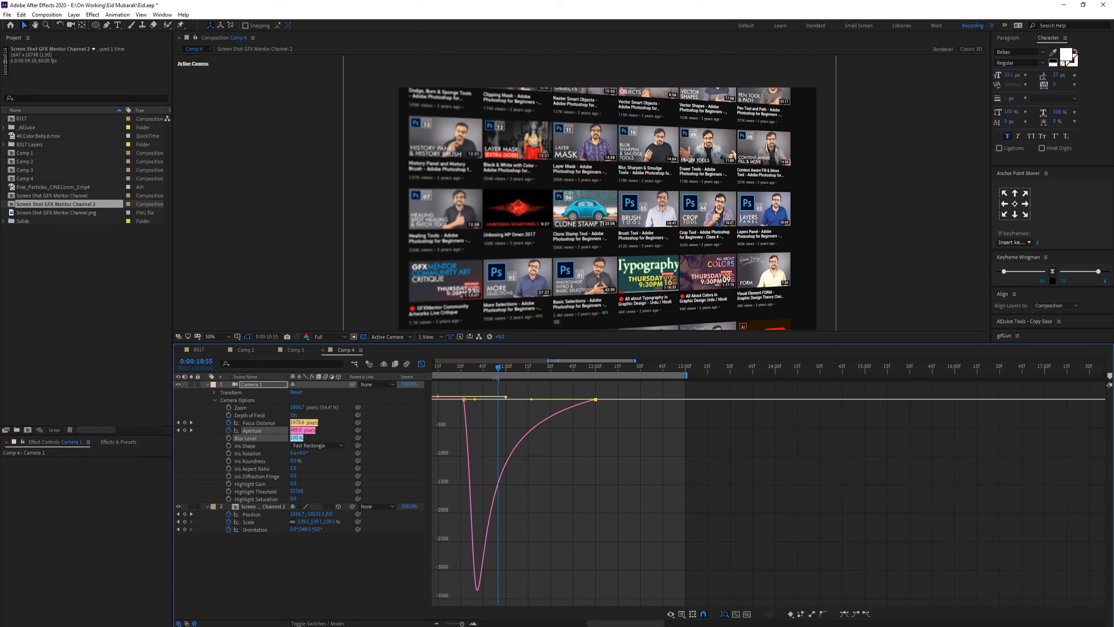
drag(495, 371, 589, 371)
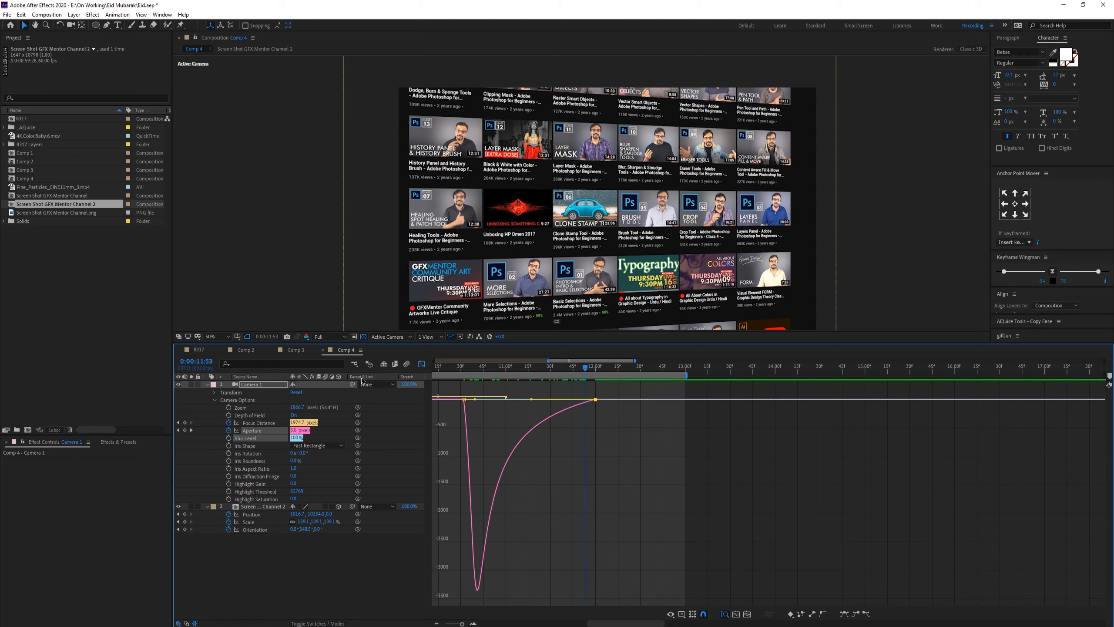
click(421, 364)
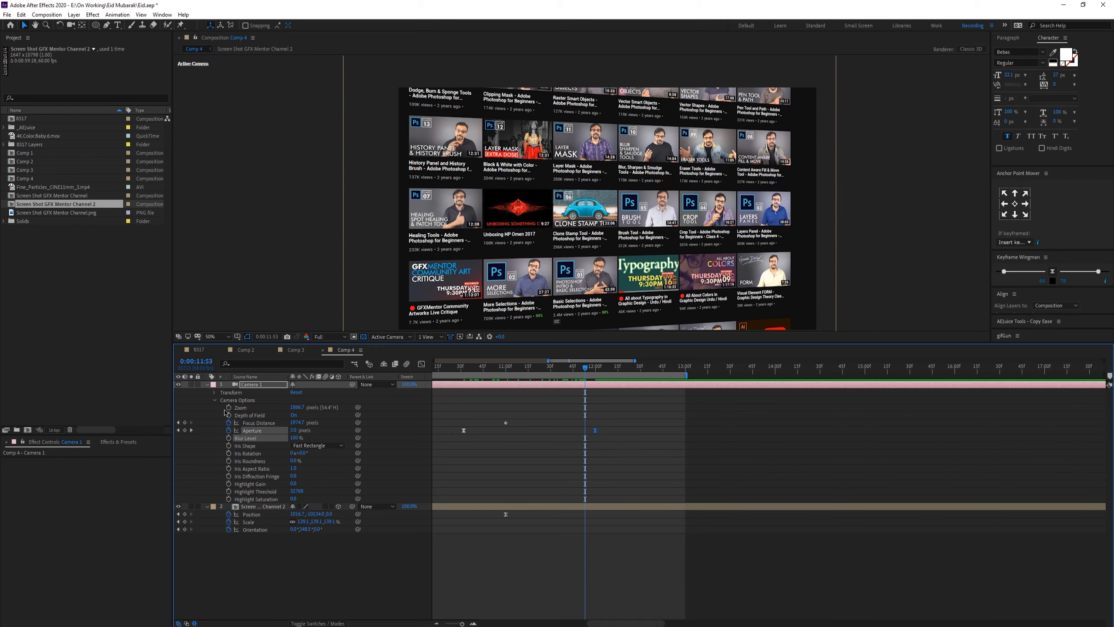
Step: Collapse the camera layer's properties and save the project
click(207, 384)
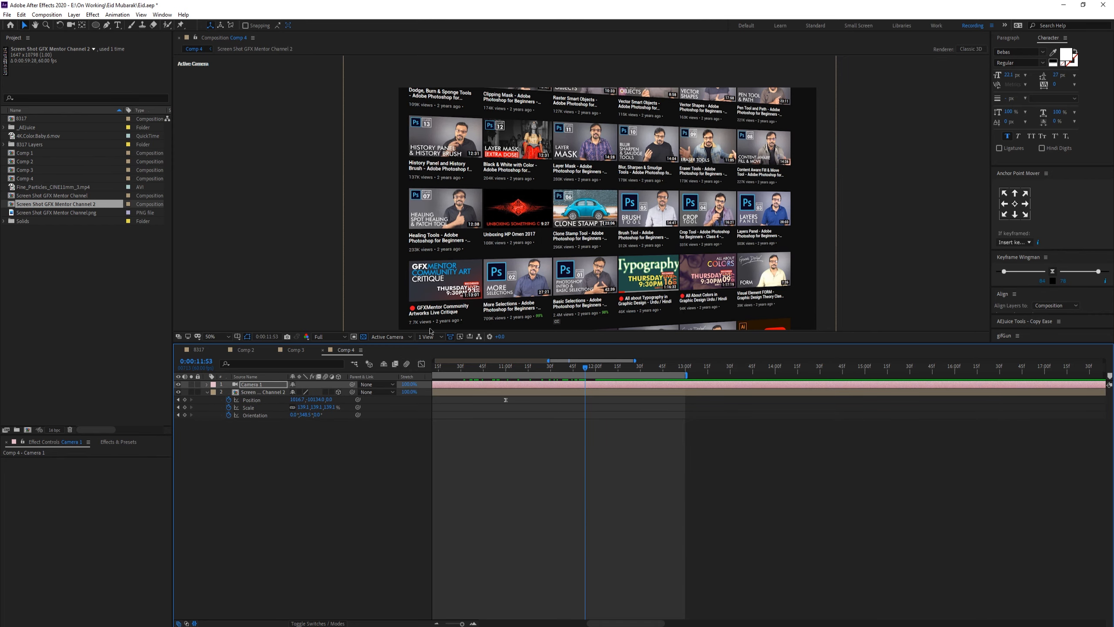
scroll(535, 305, down, 2)
scroll(571, 262, up, 4)
key(comma)
mouse_move(569, 370)
mouse_down()
mouse_move(435, 376)
mouse_move(560, 366)
mouse_up()
key(semicolon)
key(ctrl+s)
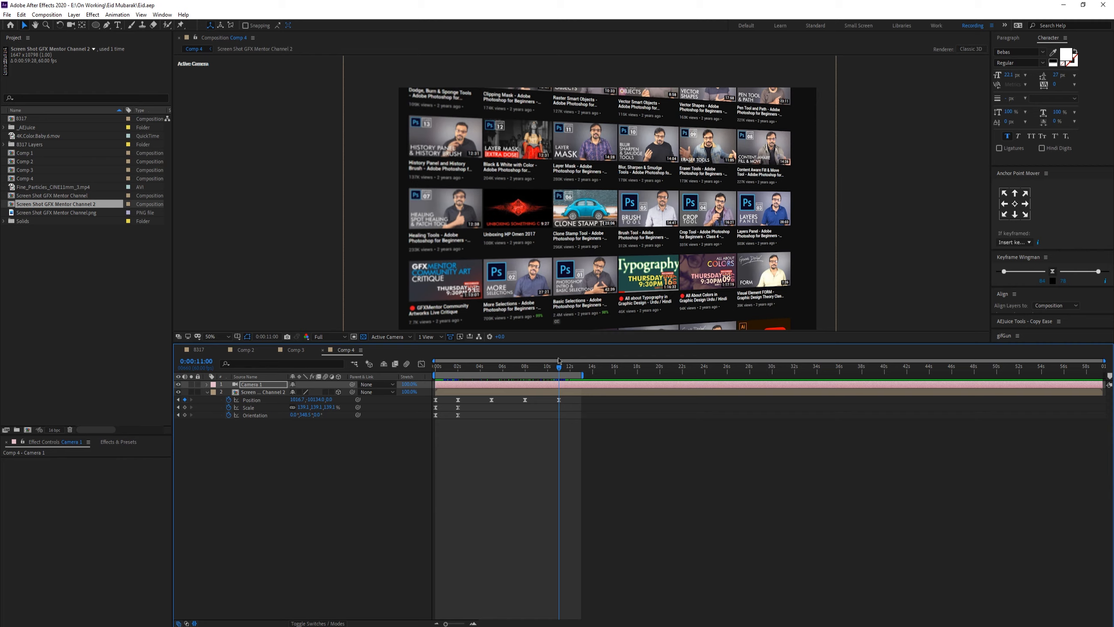
Step: Preview the scrolling animation from the start of the composition
mouse_move(556, 371)
mouse_down()
mouse_move(443, 370)
mouse_move(543, 369)
mouse_up()
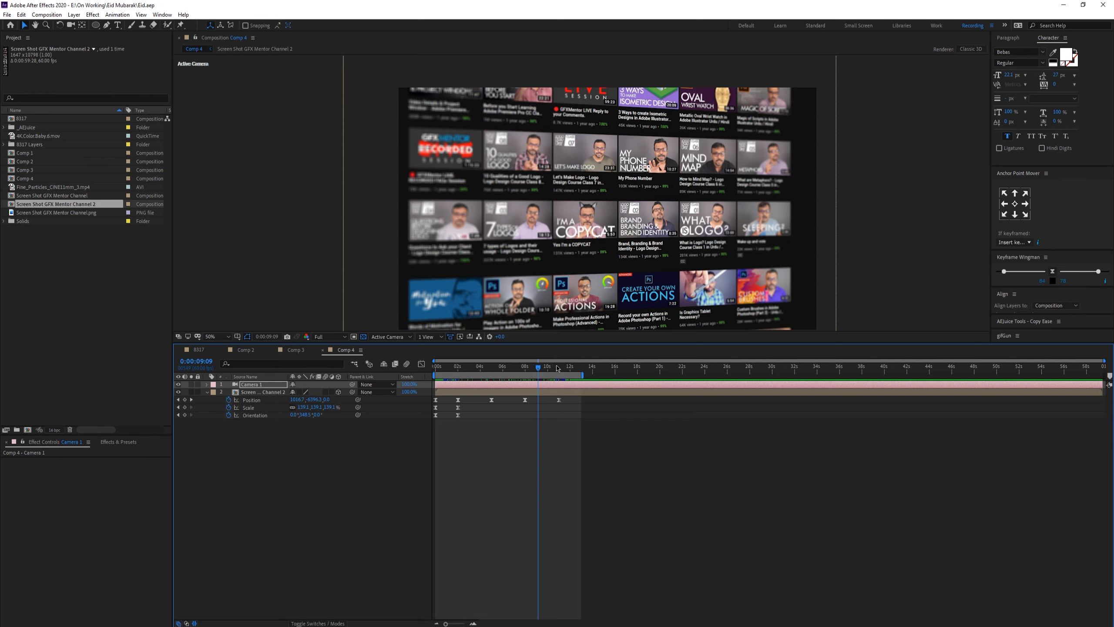
drag(542, 369, 436, 370)
key(space)
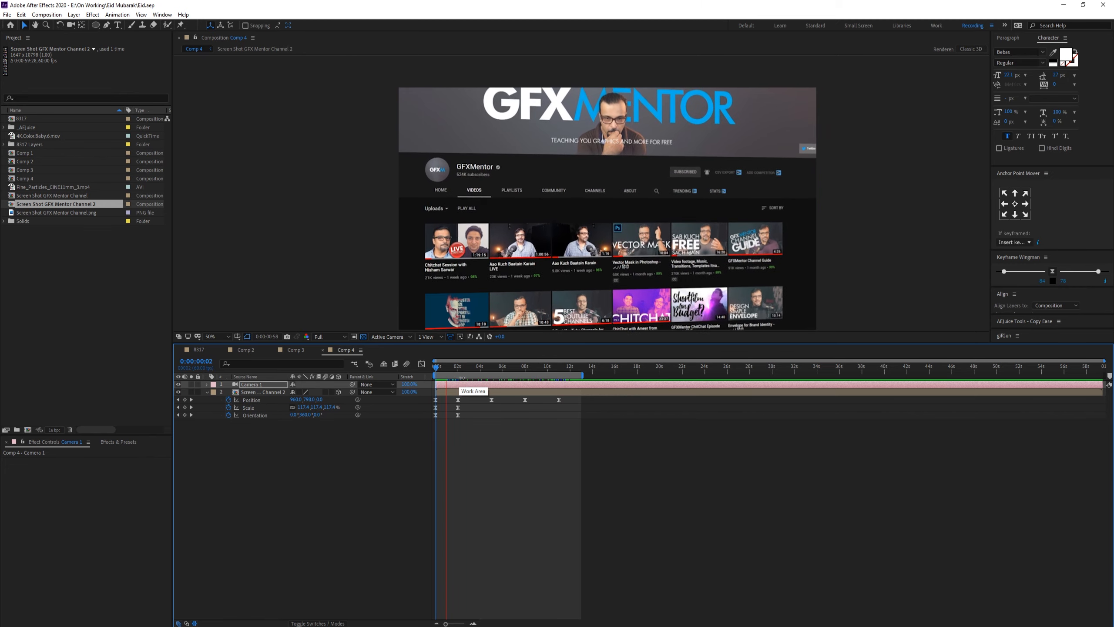
key(space)
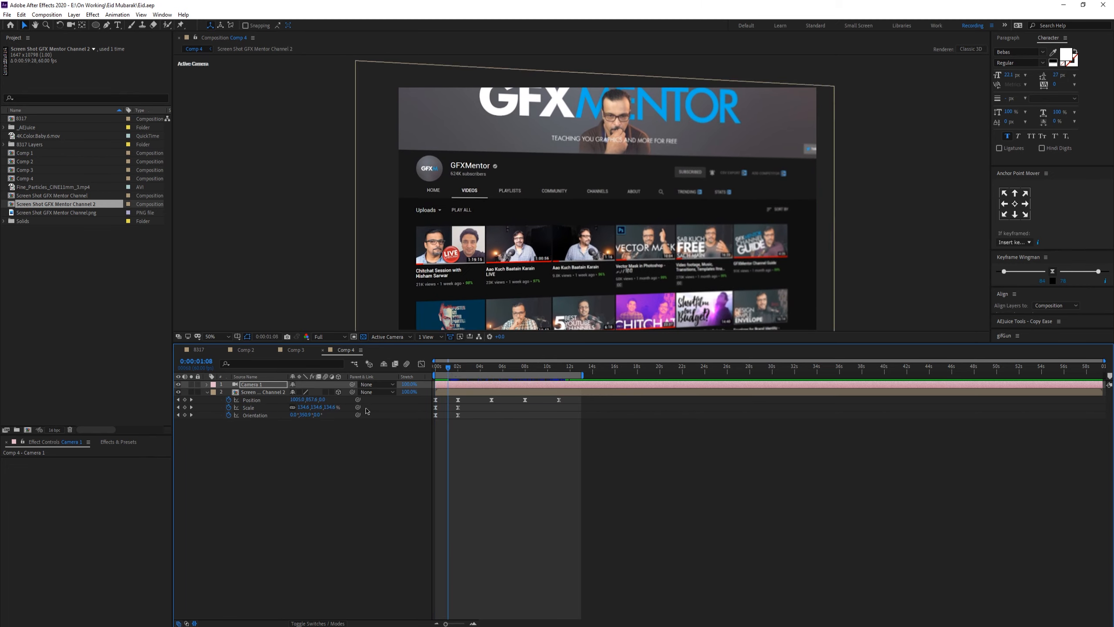
Step: Enable motion blur on the screenshot layer and for the composition, and preview from the start
click(325, 392)
click(407, 364)
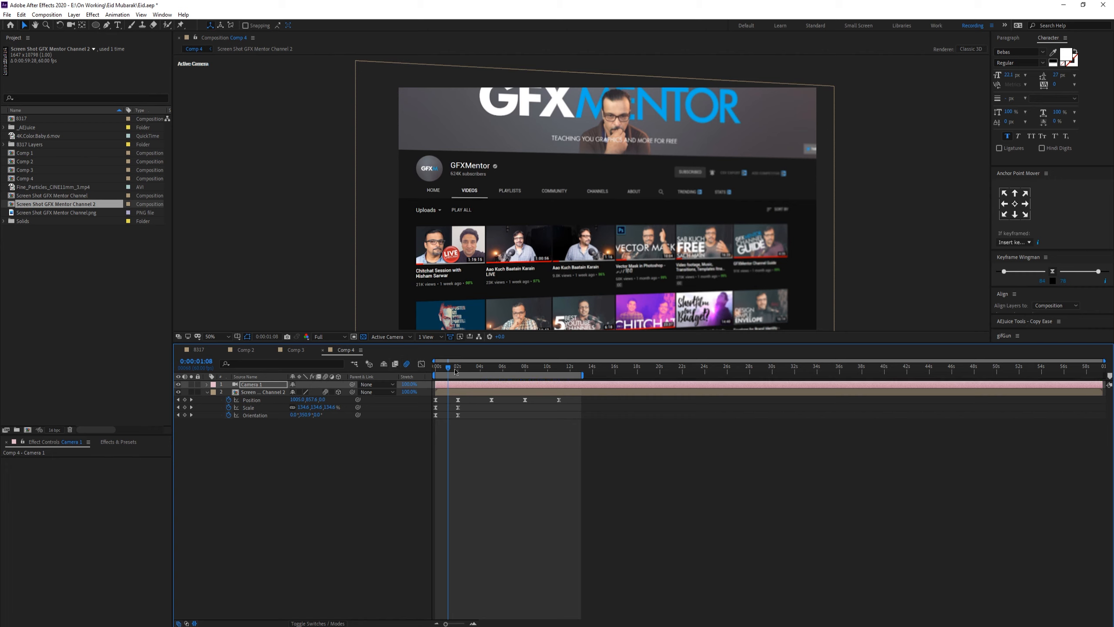
drag(454, 371, 436, 369)
key(space)
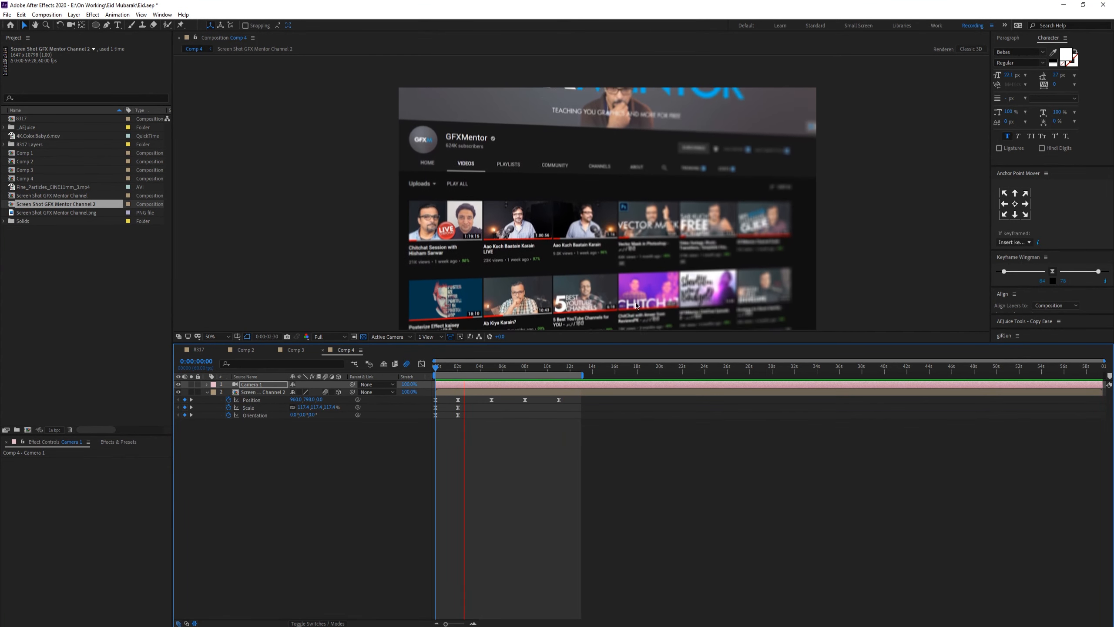
click(317, 235)
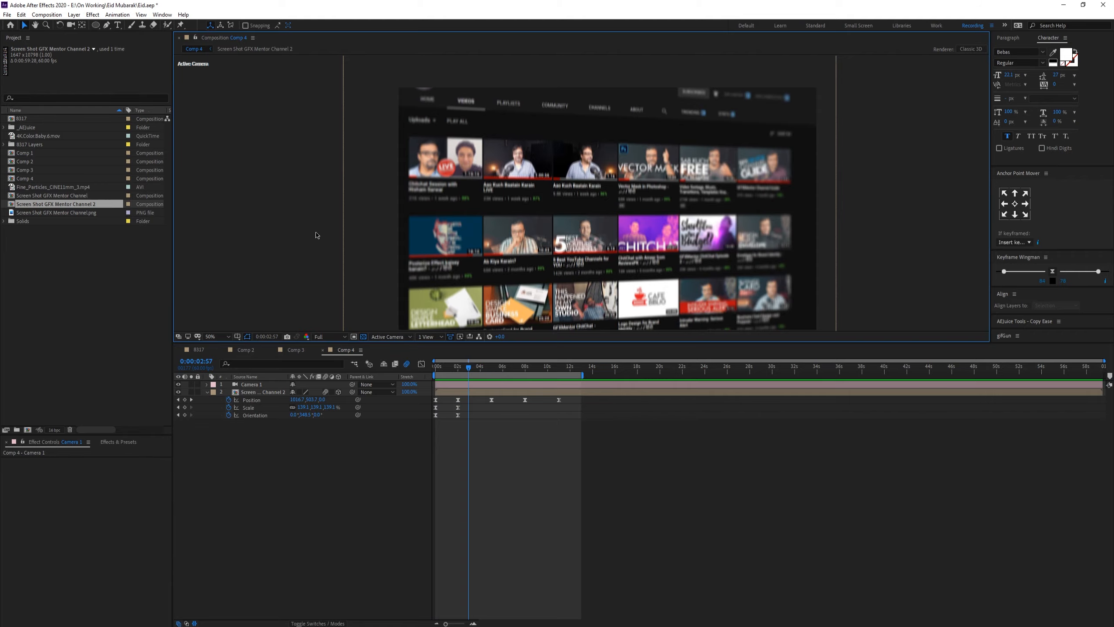
Step: Inspect the blurred scroll enlarged in a maximized viewer and scrub through the first few seconds
key(grave)
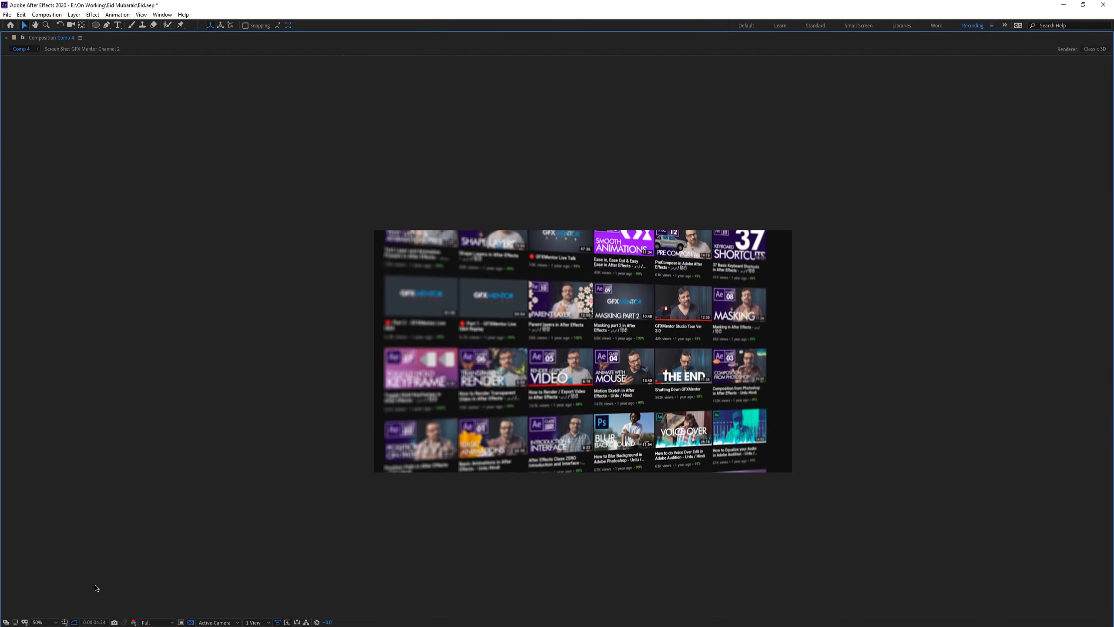
click(44, 622)
click(51, 465)
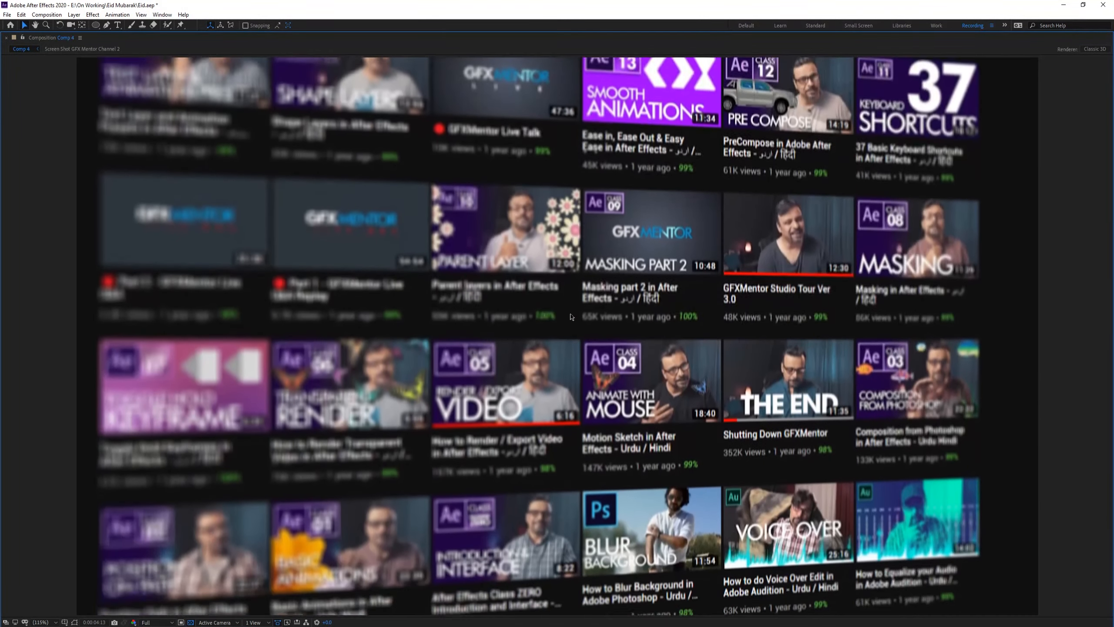
key(grave)
click(480, 368)
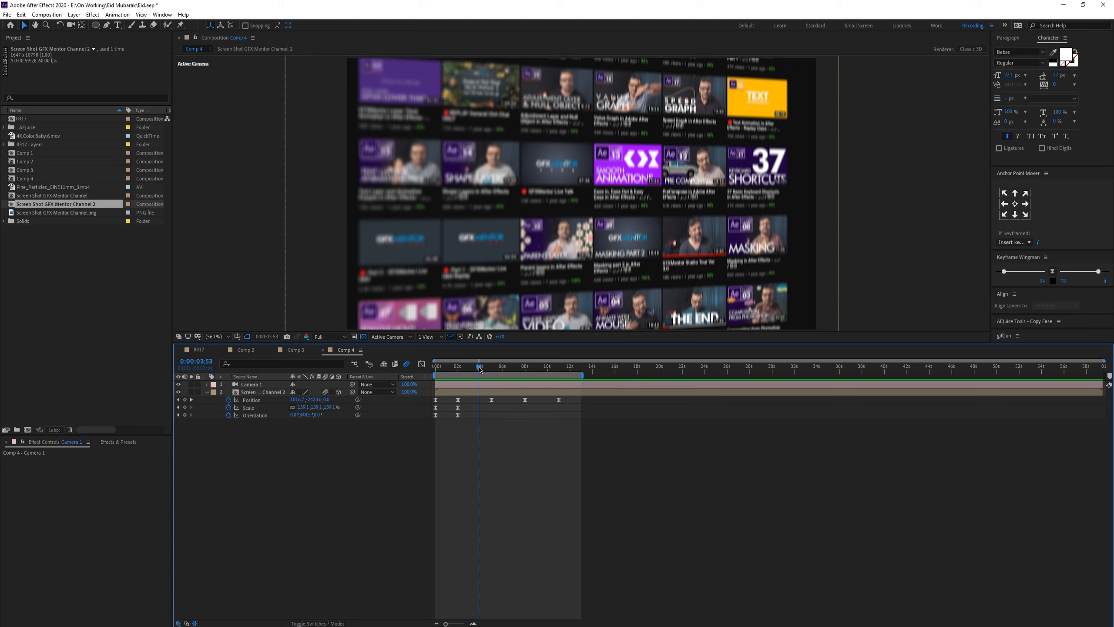
drag(480, 367, 491, 373)
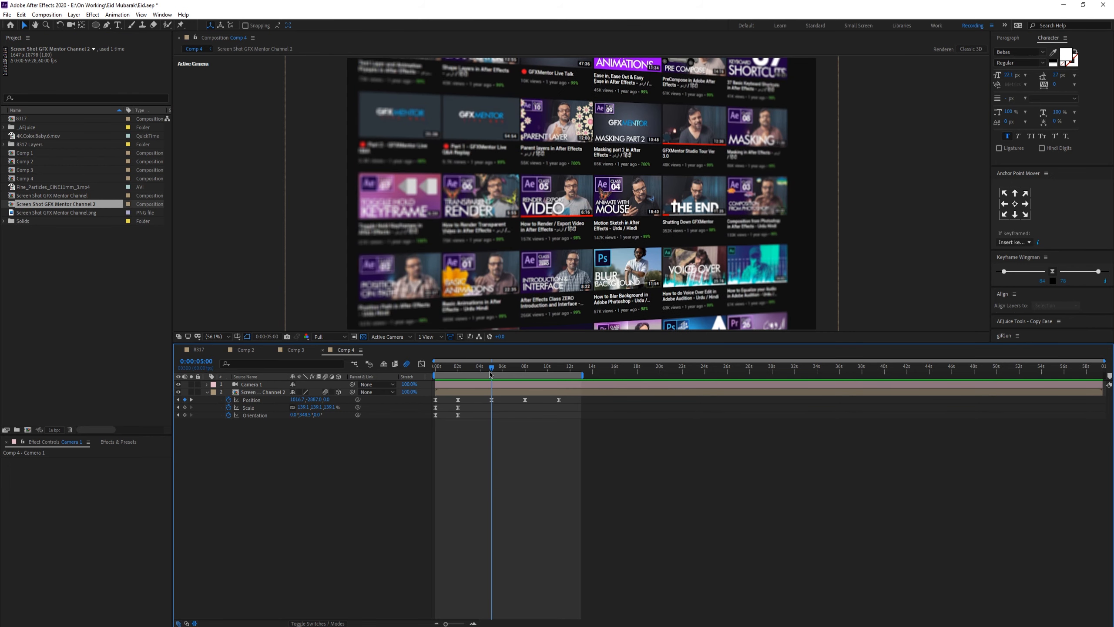